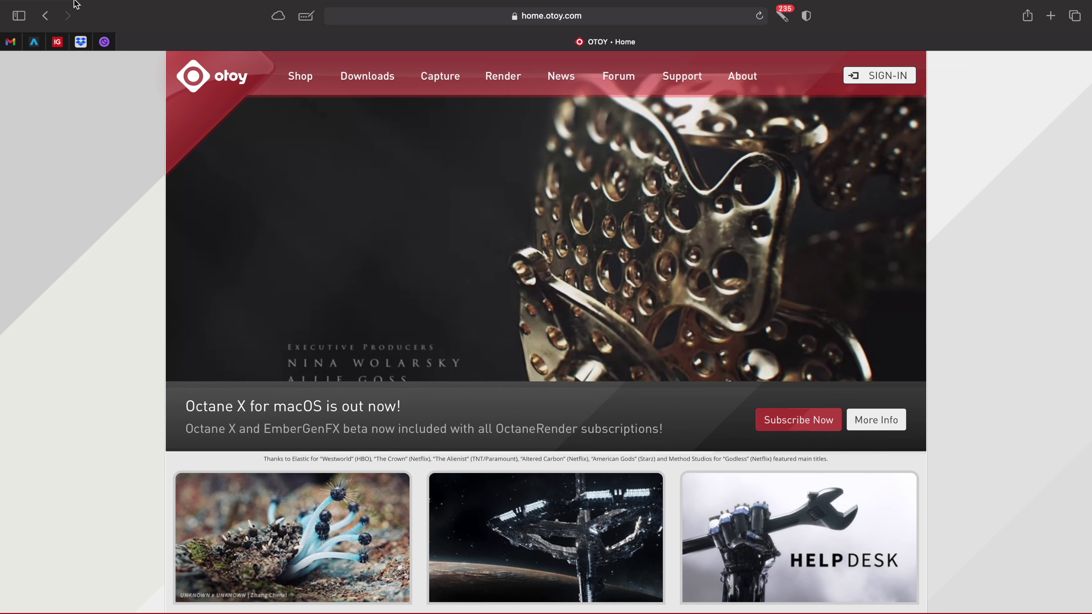
# Confirm in About This Mac that the machine has an Apple M1 chip, then close it.
pyautogui.click(14, 7)
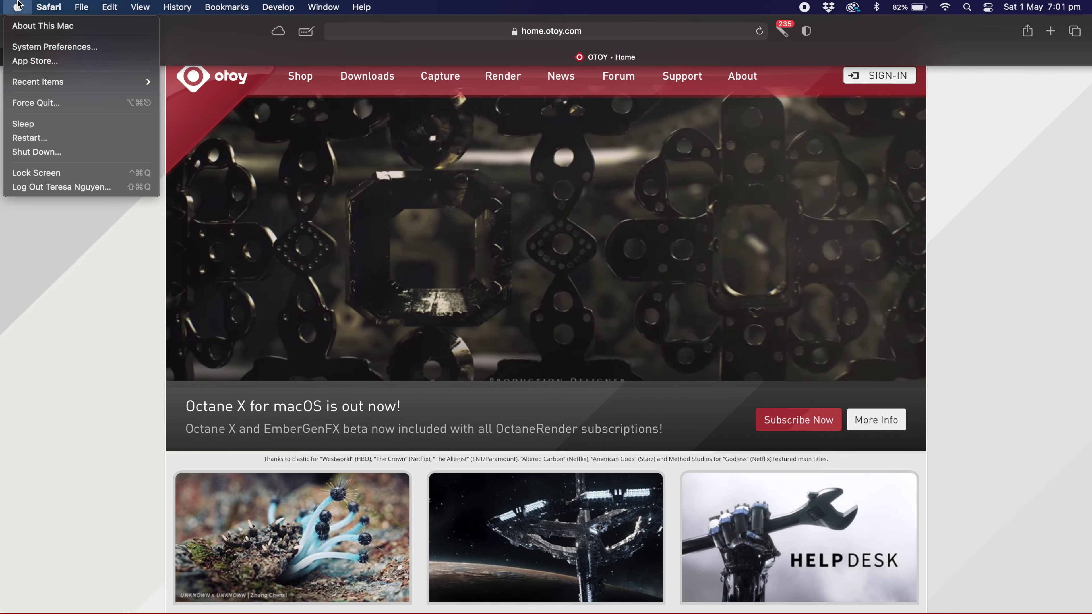
pyautogui.click(49, 29)
pyautogui.moveTo(542, 240); pyautogui.dragTo(574, 240)
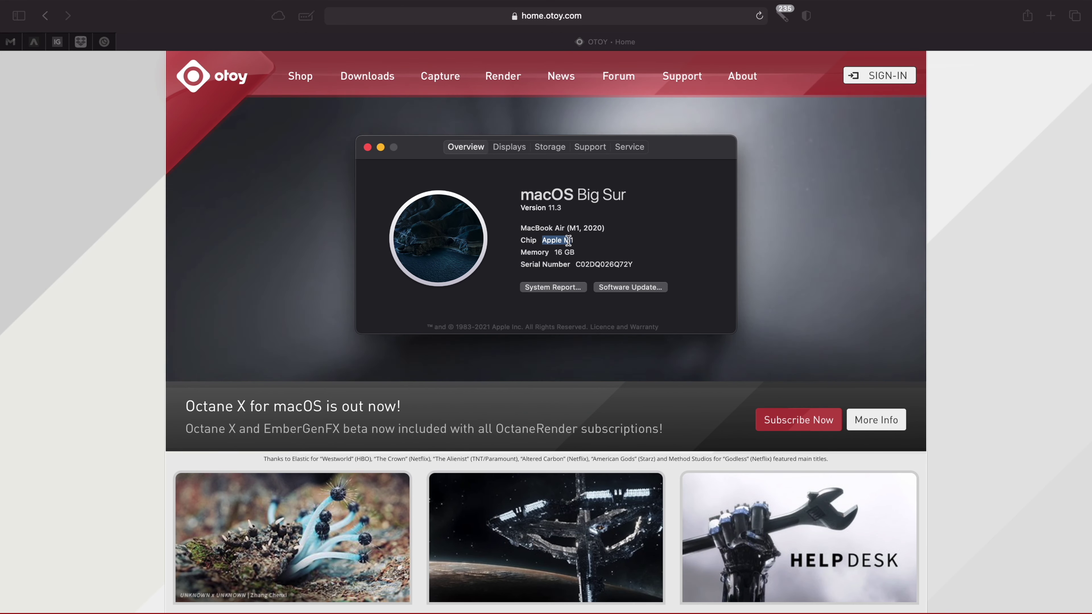
pyautogui.click(368, 147)
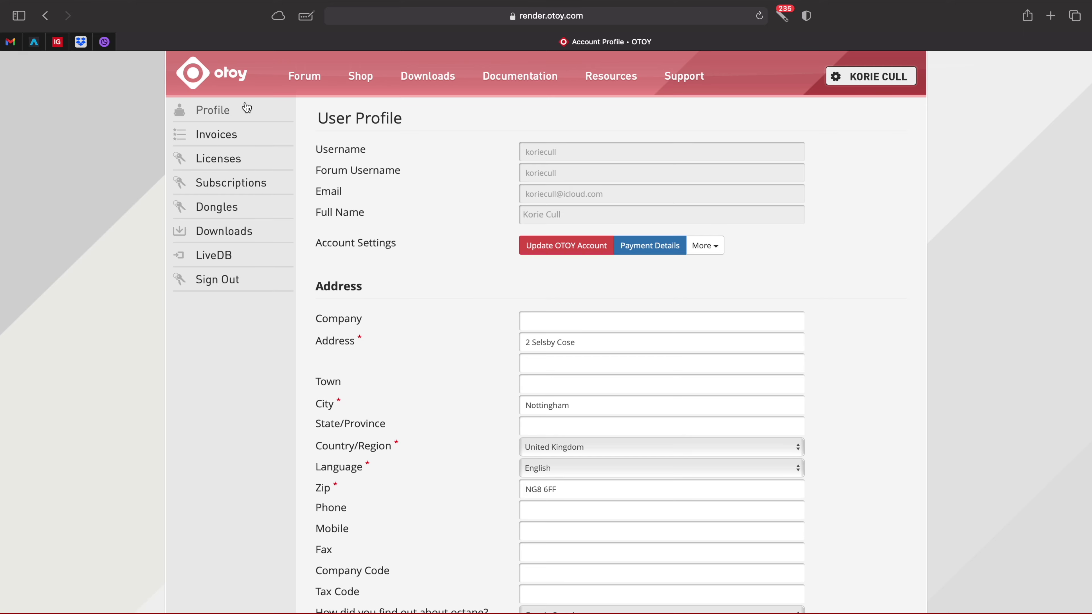
# Go to the OctaneRender subscriptions and open the Studio Maxon Cinema 4D plugin downloads.
pyautogui.click(228, 186)
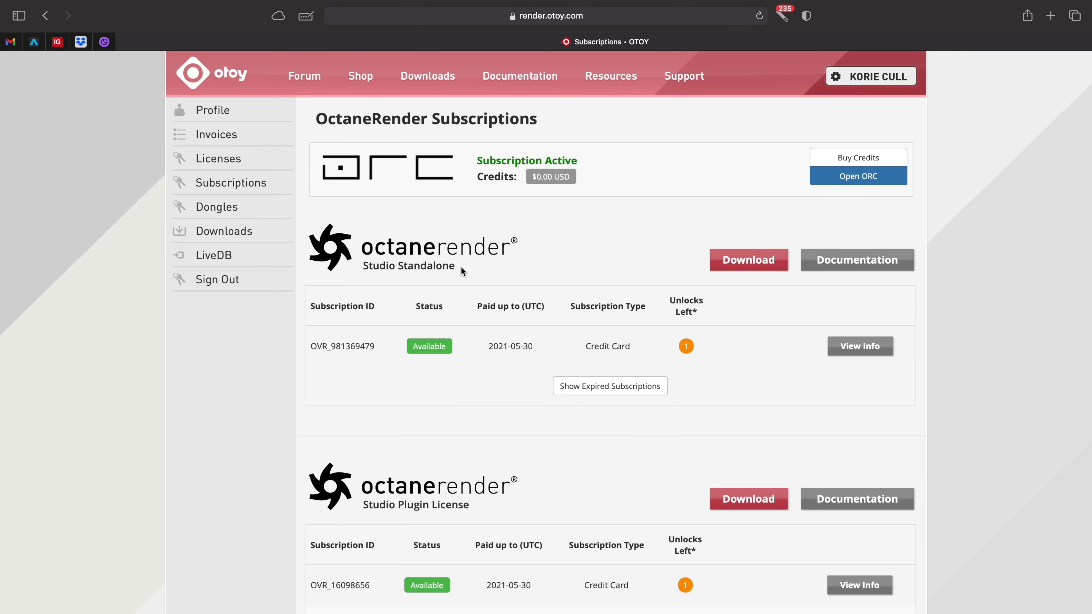
pyautogui.scroll(-3, 299, 378)
pyautogui.scroll(-5, 490, 190)
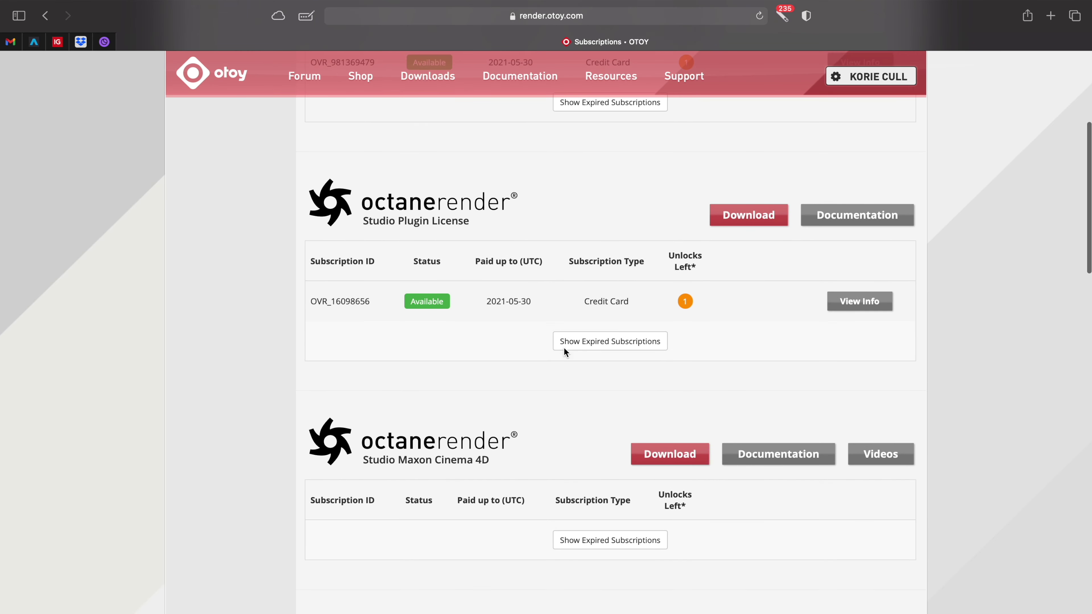
pyautogui.scroll(-3, 565, 351)
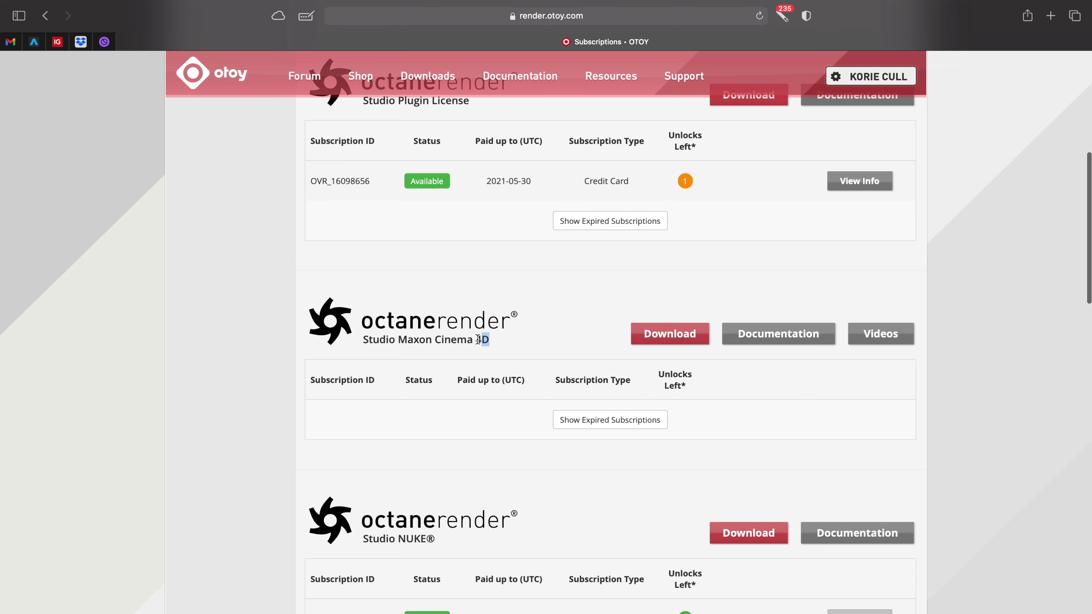
pyautogui.click(670, 334)
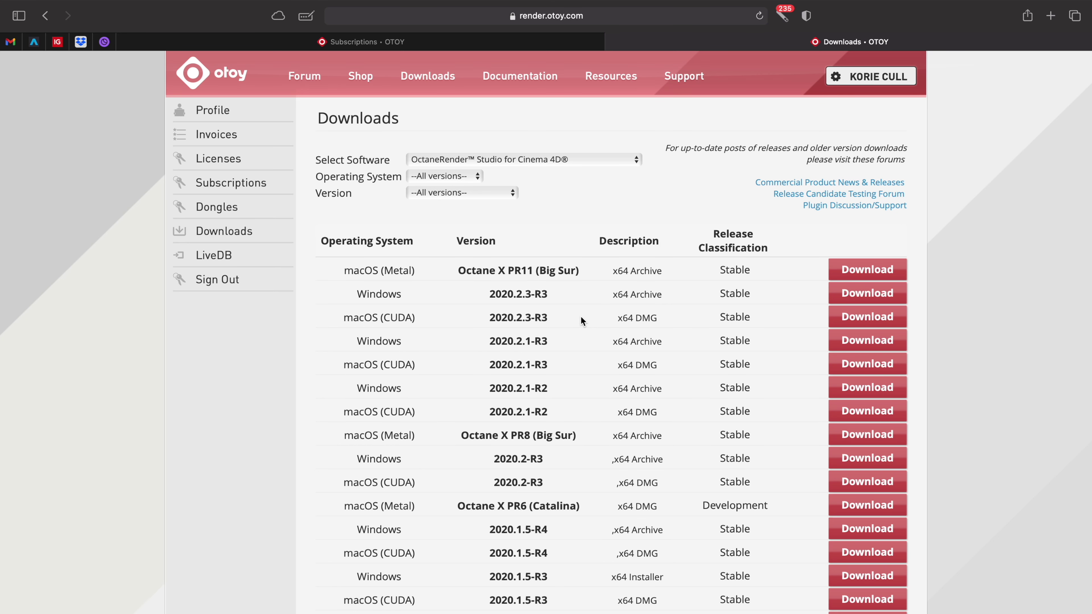
# Choose macOS (Metal) and Octane X PR11 (Big Sur), then start the download.
pyautogui.click(460, 193)
pyautogui.click(468, 155)
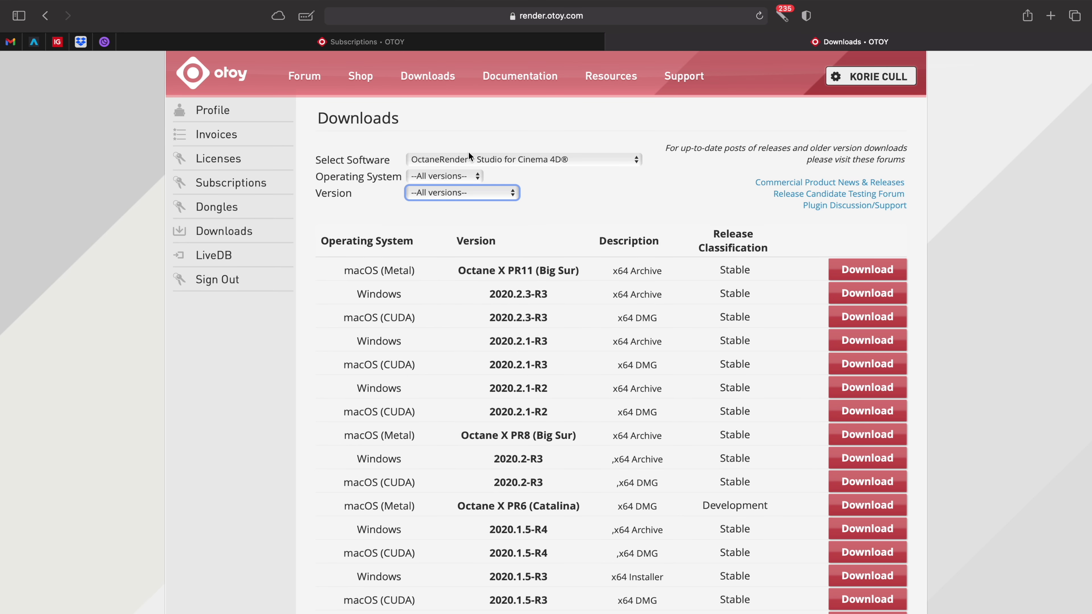
pyautogui.click(467, 175)
pyautogui.click(454, 205)
pyautogui.click(486, 193)
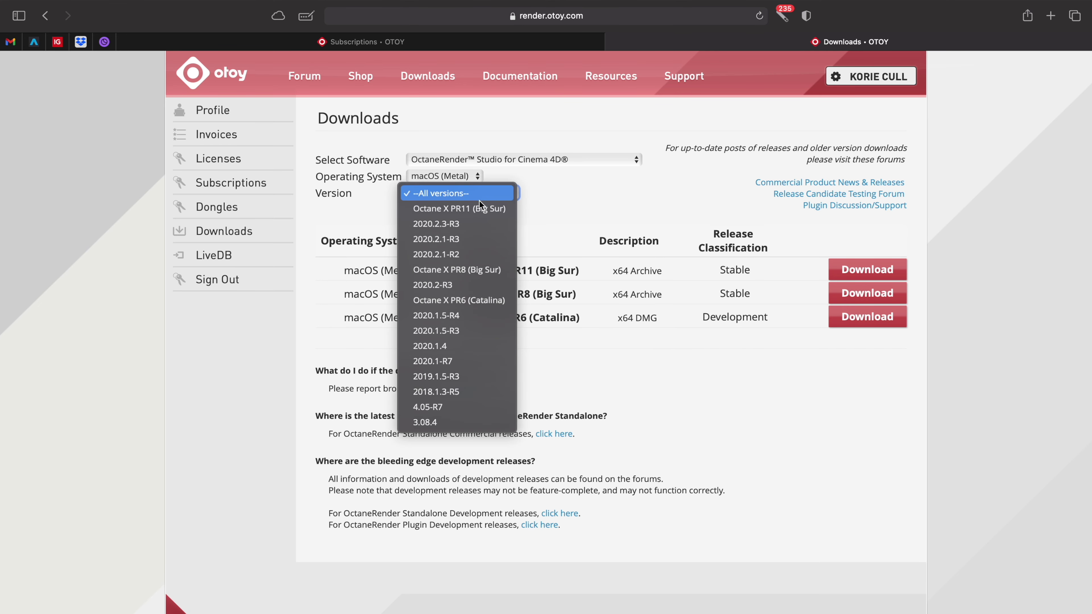
pyautogui.click(485, 212)
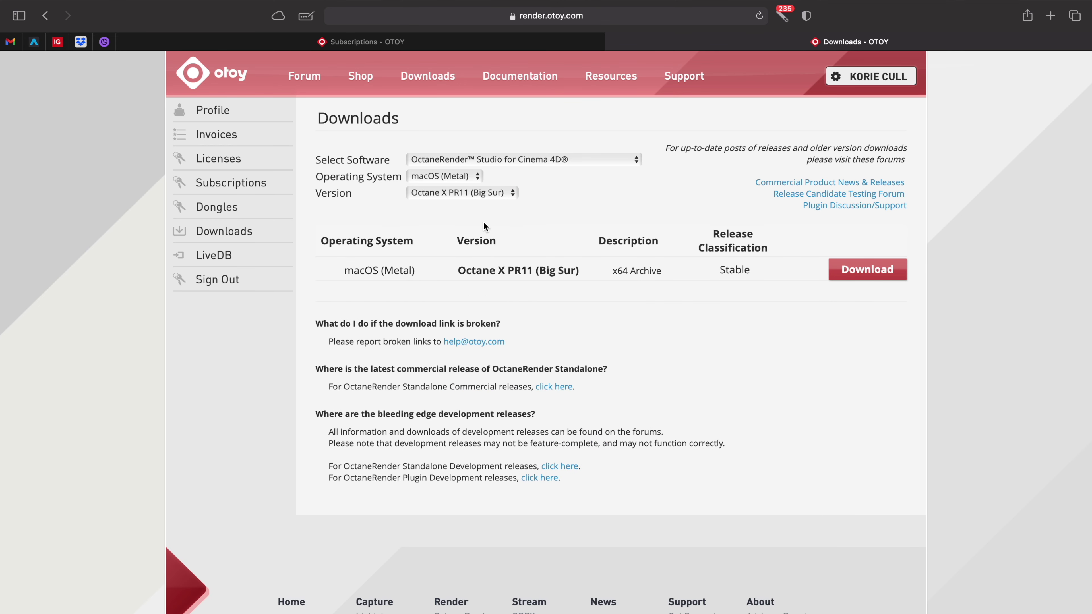
pyautogui.click(864, 270)
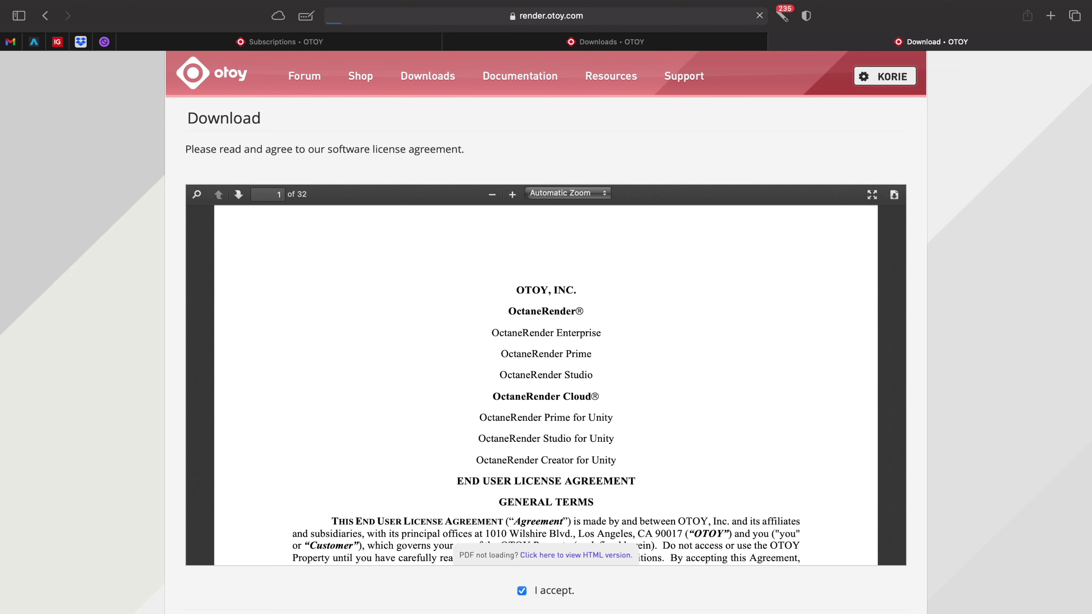
# Accept the license agreement and watch the C4D-OctaneX-Studio-PR11.zip download progress.
pyautogui.click(522, 590)
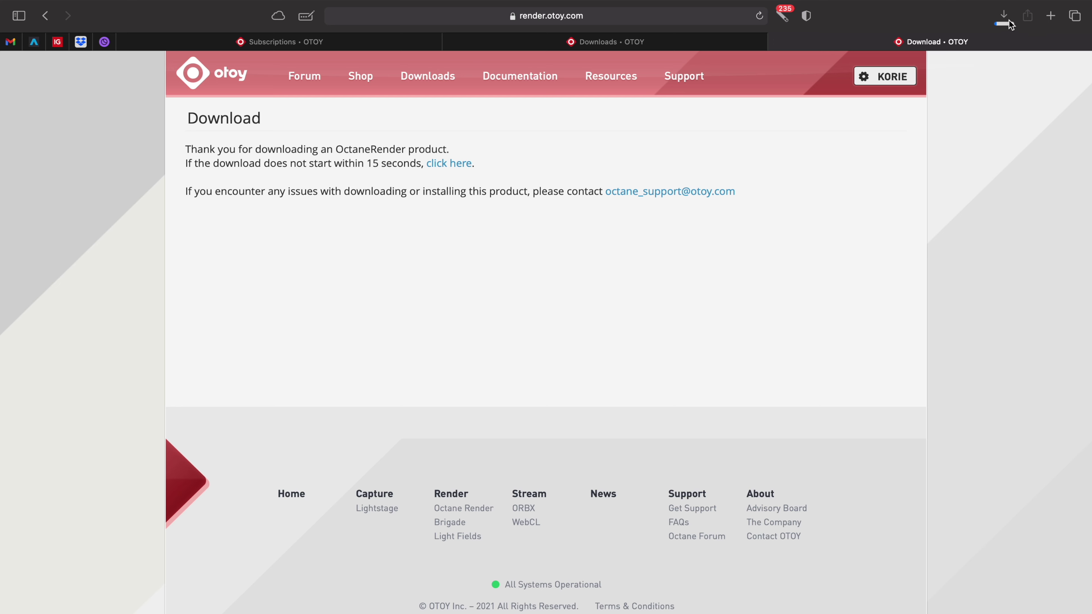
pyautogui.click(1004, 17)
pyautogui.click(972, 80)
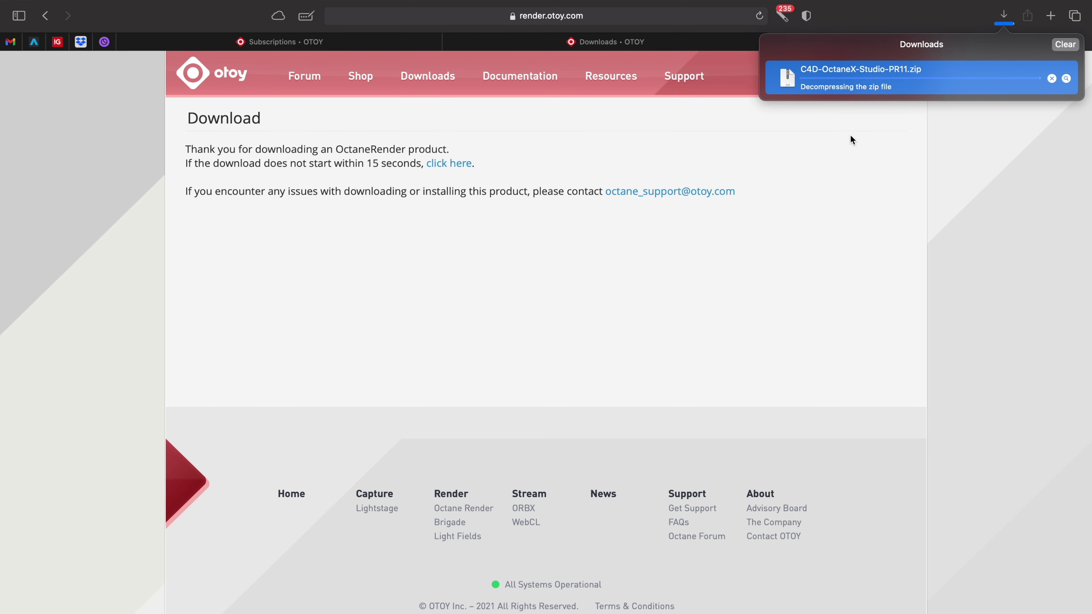
# Exit full screen, move the unzipped C4D-OctaneX-Studio-PR11 folder to the desktop, and close Safari.
pyautogui.press('ctrl+super+f')
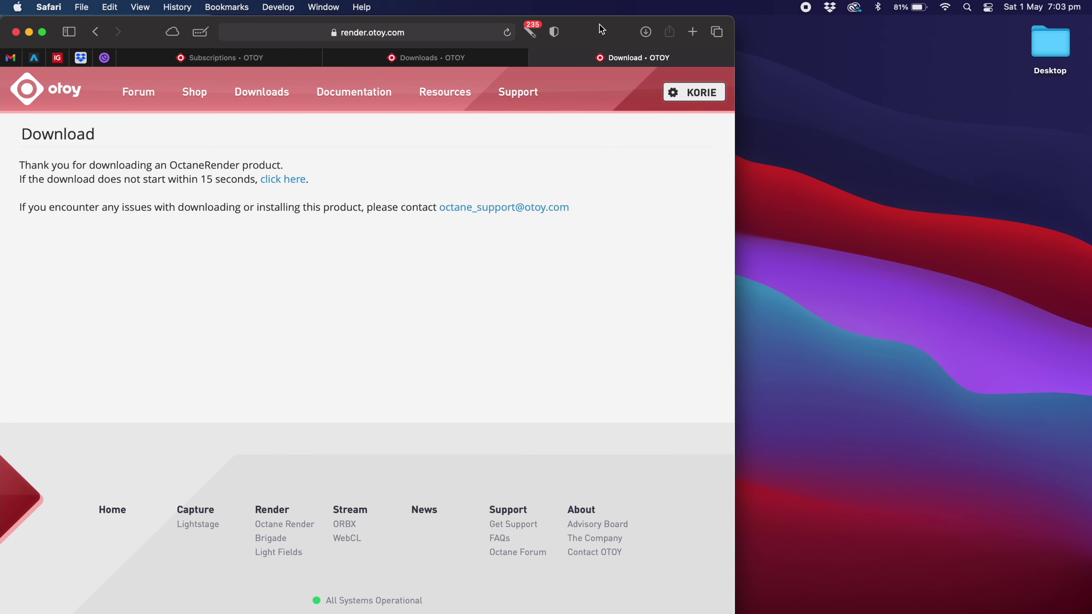
pyautogui.click(646, 35)
pyautogui.moveTo(572, 94); pyautogui.dragTo(1054, 142)
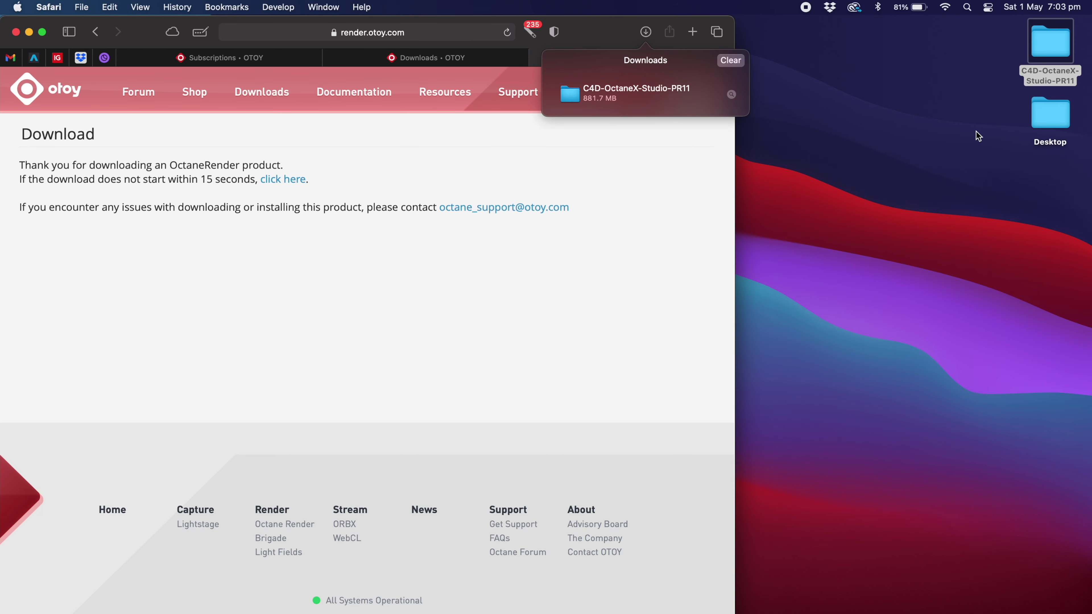
pyautogui.click(16, 32)
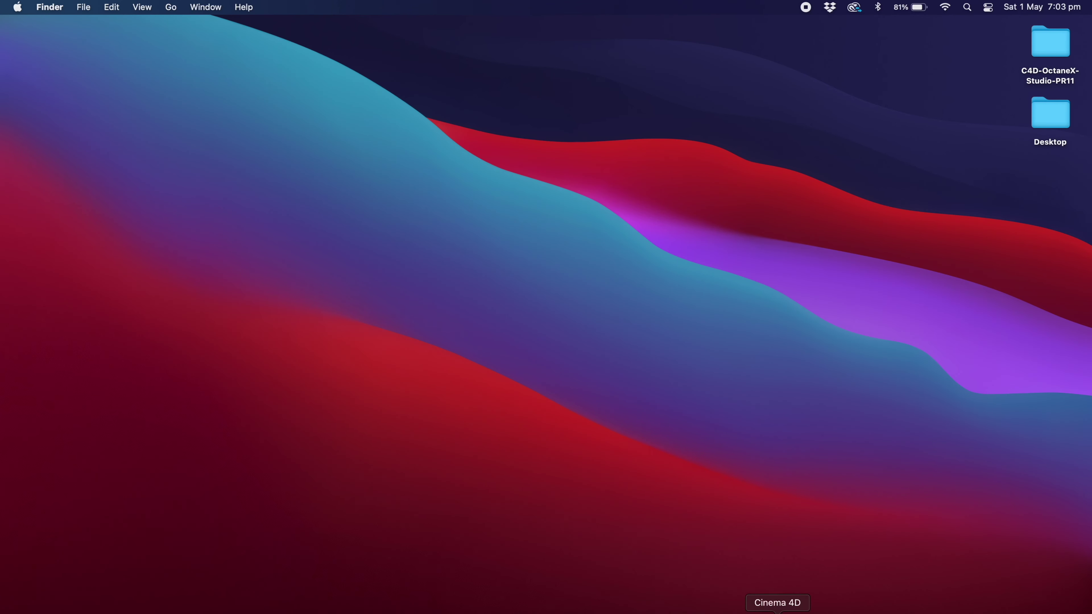
# Launch Cinema 4D and reveal its Maxon preferences folder in Finder from Preferences.
pyautogui.click(775, 608)
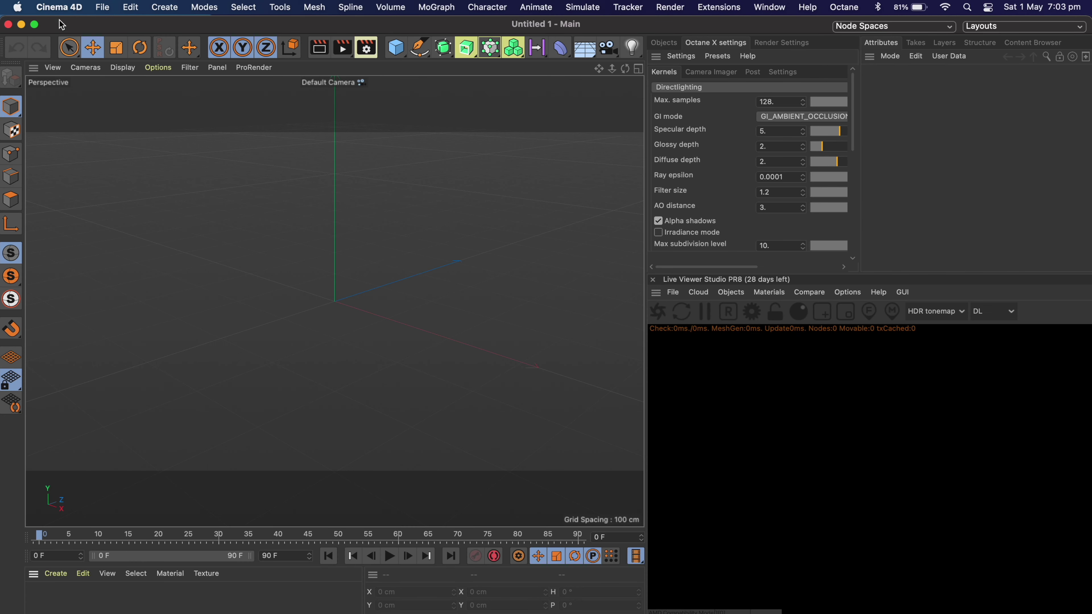
pyautogui.click(59, 6)
pyautogui.click(70, 46)
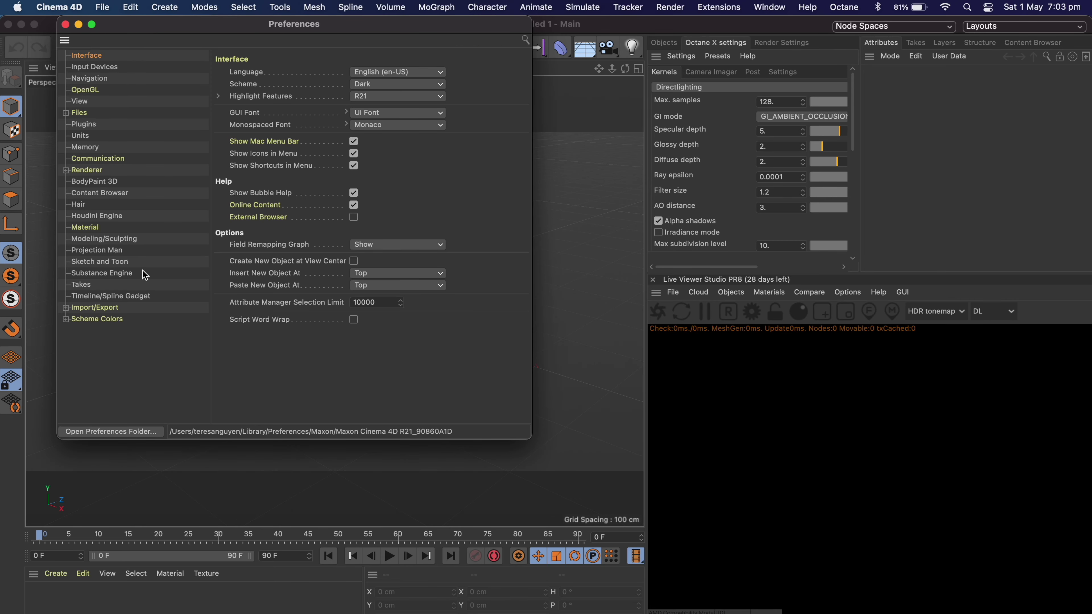
pyautogui.click(100, 430)
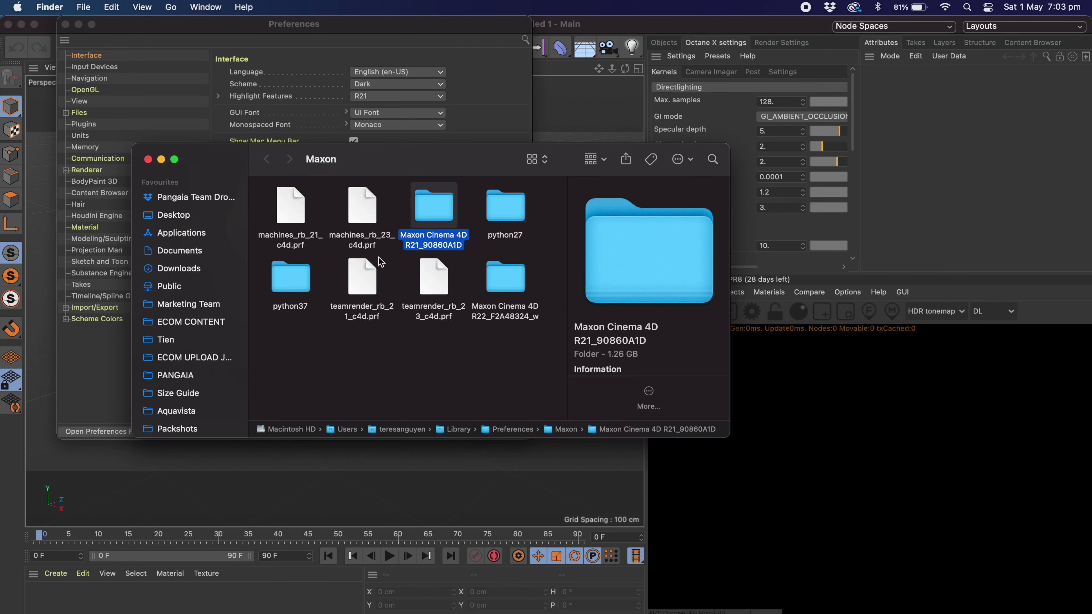
# Open the R21 plugins folder and delete the old OctaneX-Studio-PR8 folder.
pyautogui.doubleClick(435, 212)
pyautogui.click(366, 284)
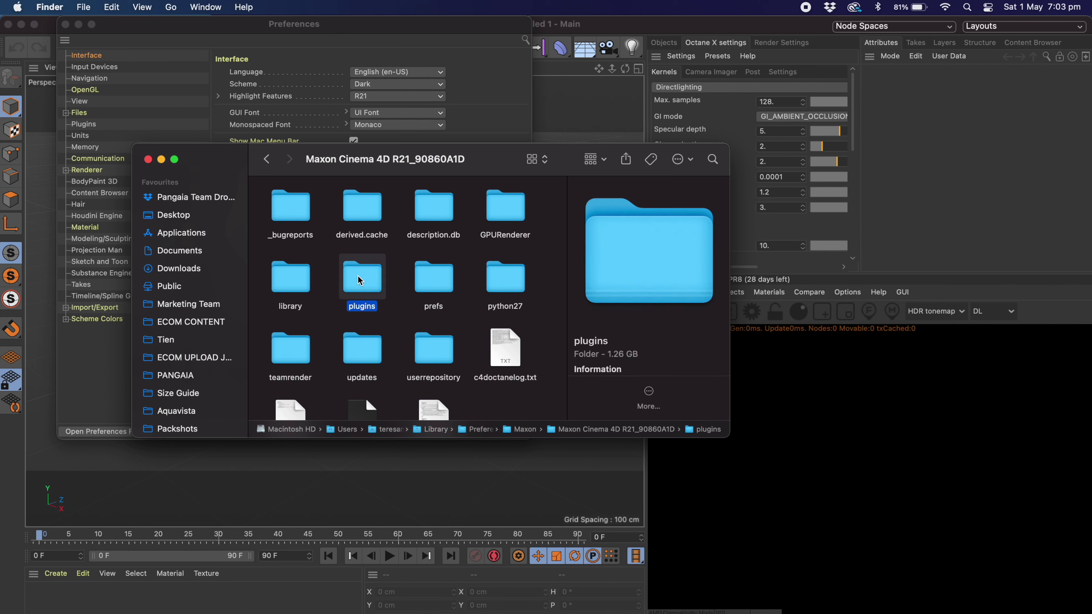
pyautogui.doubleClick(360, 281)
pyautogui.press('Down')
pyautogui.press('super+BackSpace')
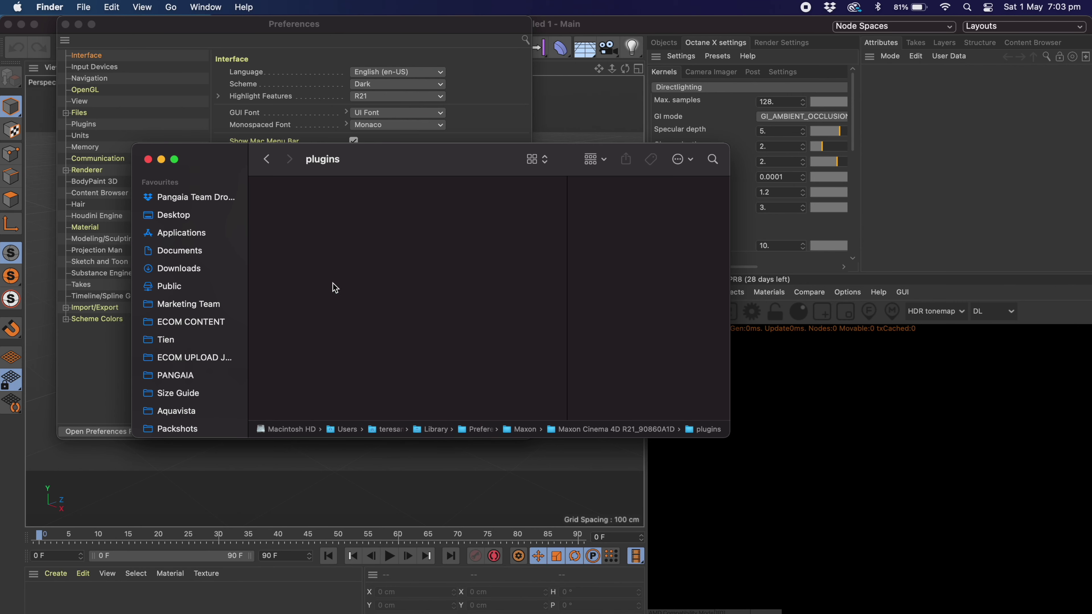
# Copy the C4D-OctaneX-Studio-PR11 folder from the Desktop into the plugins folder.
pyautogui.click(184, 218)
pyautogui.click(294, 221)
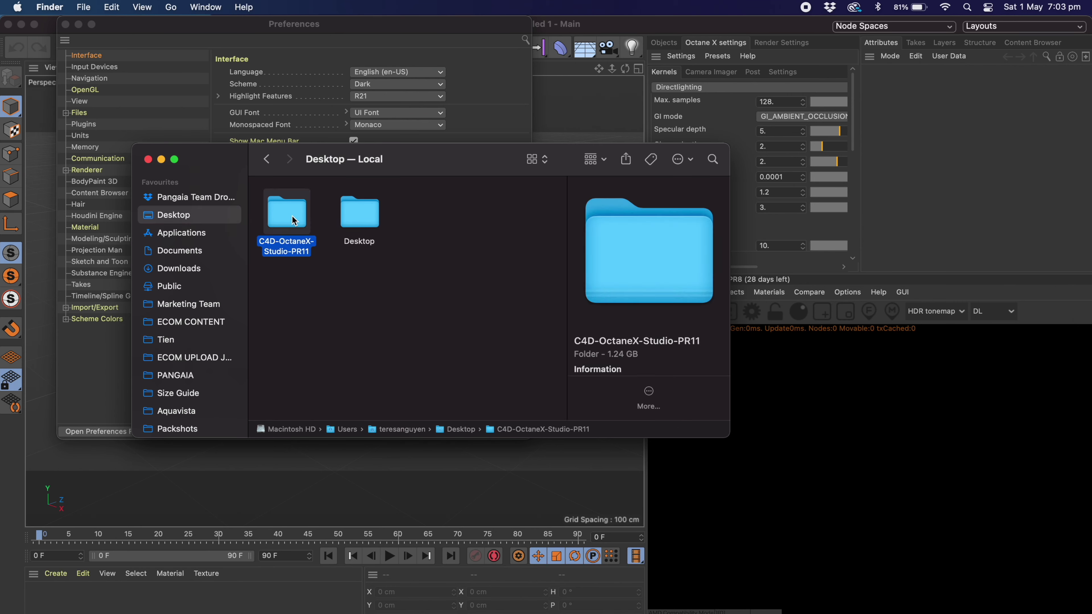
pyautogui.rightClick(294, 221)
pyautogui.click(327, 358)
pyautogui.click(270, 164)
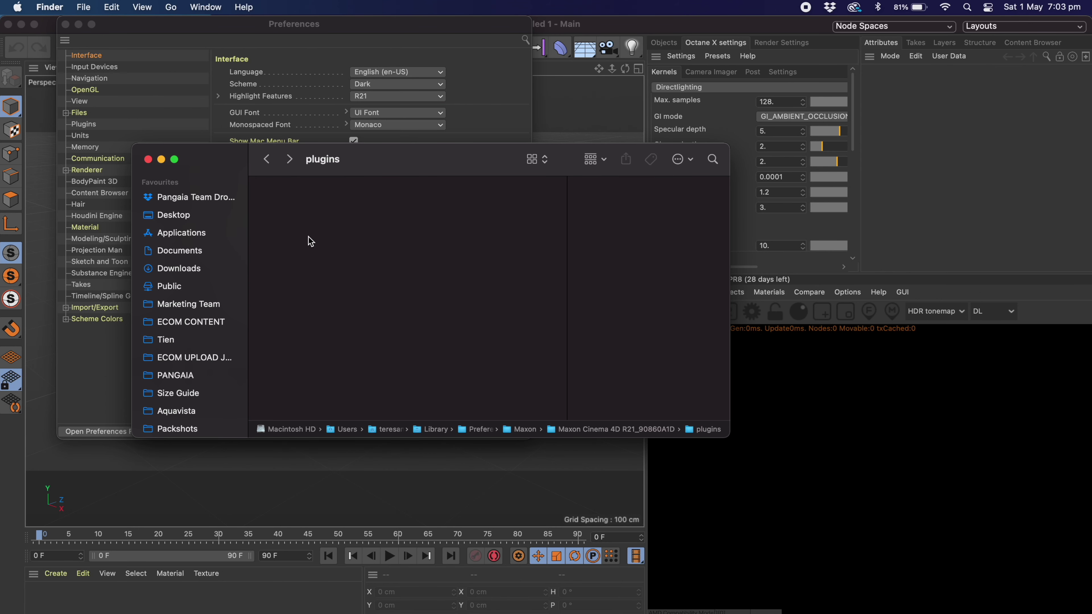
pyautogui.rightClick(295, 218)
pyautogui.click(340, 244)
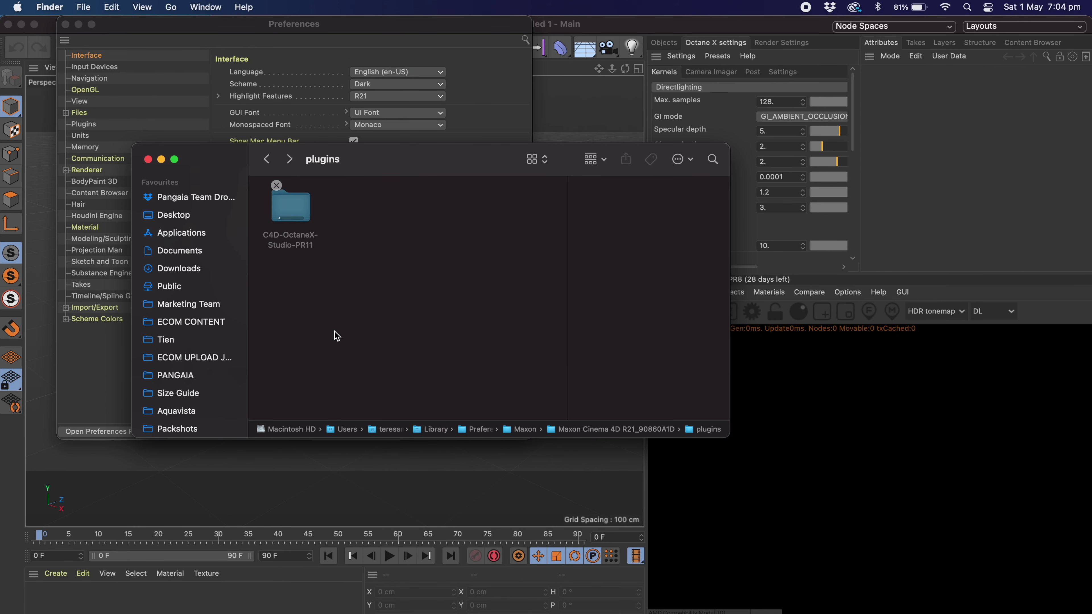
# Delete c4doctane-R20, R23 and S22 xlib files, keeping only c4doctane-R21.xlib.
pyautogui.doubleClick(290, 206)
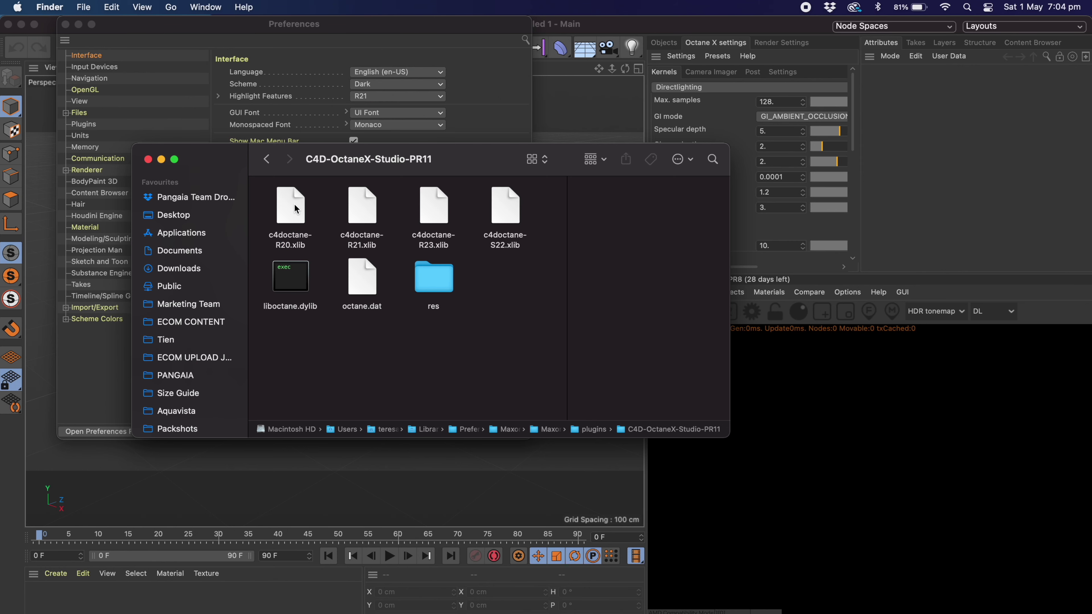
pyautogui.click(361, 215)
pyautogui.click(291, 213)
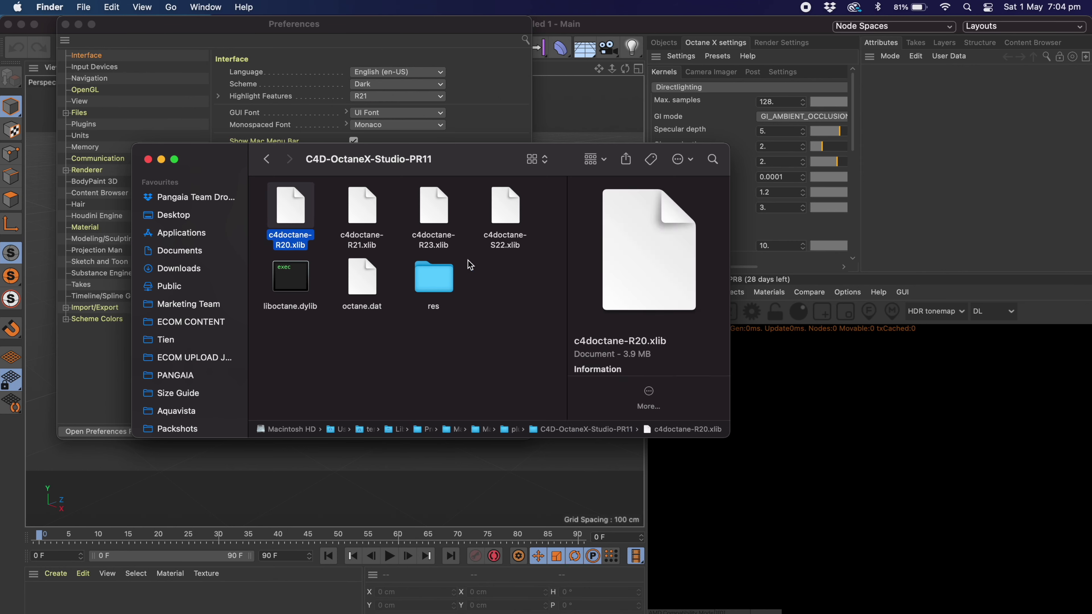
pyautogui.keyDown('super'); pyautogui.click(439, 214); pyautogui.keyUp('super')
pyautogui.keyDown('super'); pyautogui.click(510, 215); pyautogui.keyUp('super')
pyautogui.press('super+BackSpace')
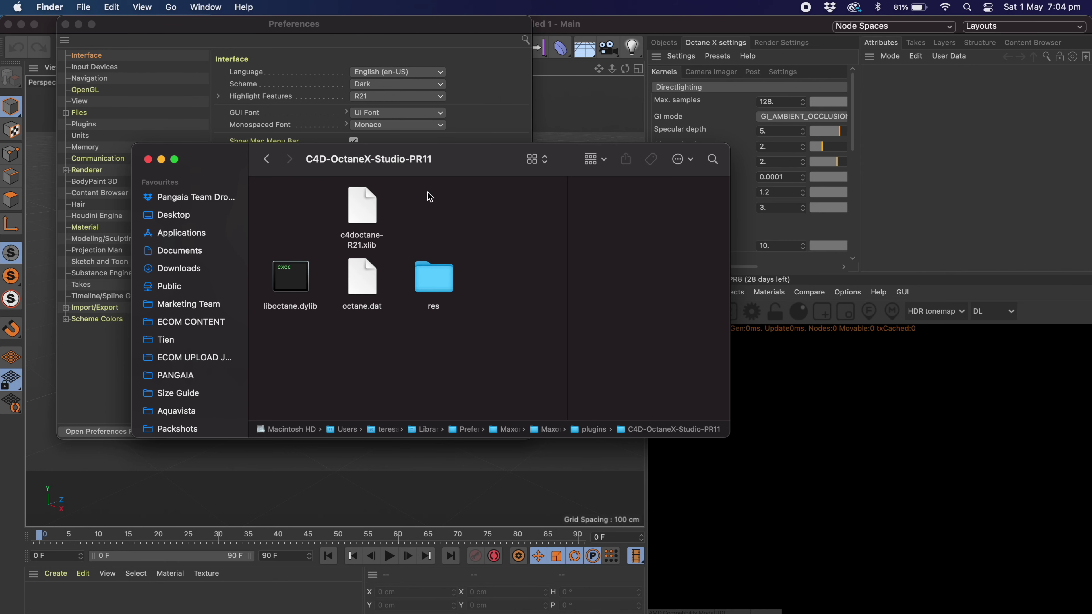
# Sort the folder's icons by name, then close Finder and the Cinema 4D preferences.
pyautogui.rightClick(430, 197)
pyautogui.click(568, 311)
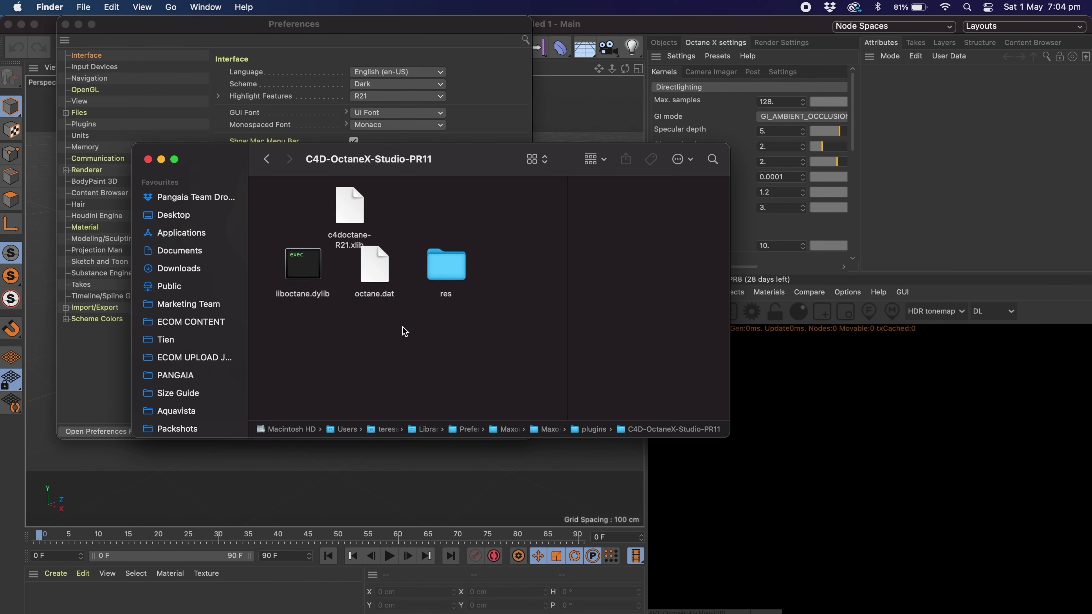
pyautogui.click(149, 160)
pyautogui.click(65, 24)
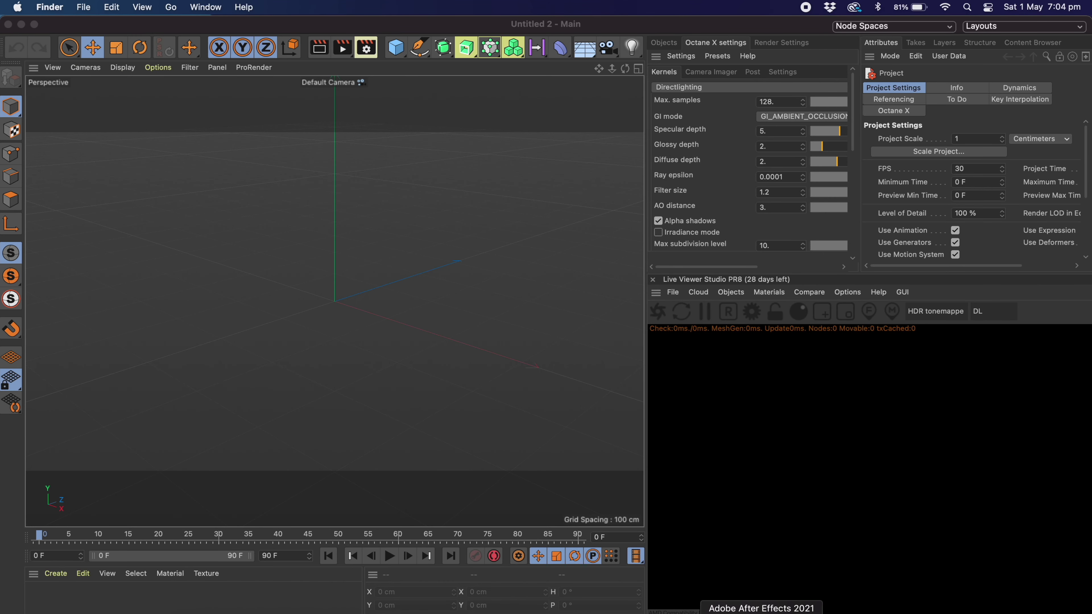
# Quit Cinema 4D and dismiss the unverified software warning about the Octane plugin.
pyautogui.rightClick(828, 606)
pyautogui.click(787, 600)
pyautogui.moveTo(416, 257); pyautogui.dragTo(608, 463)
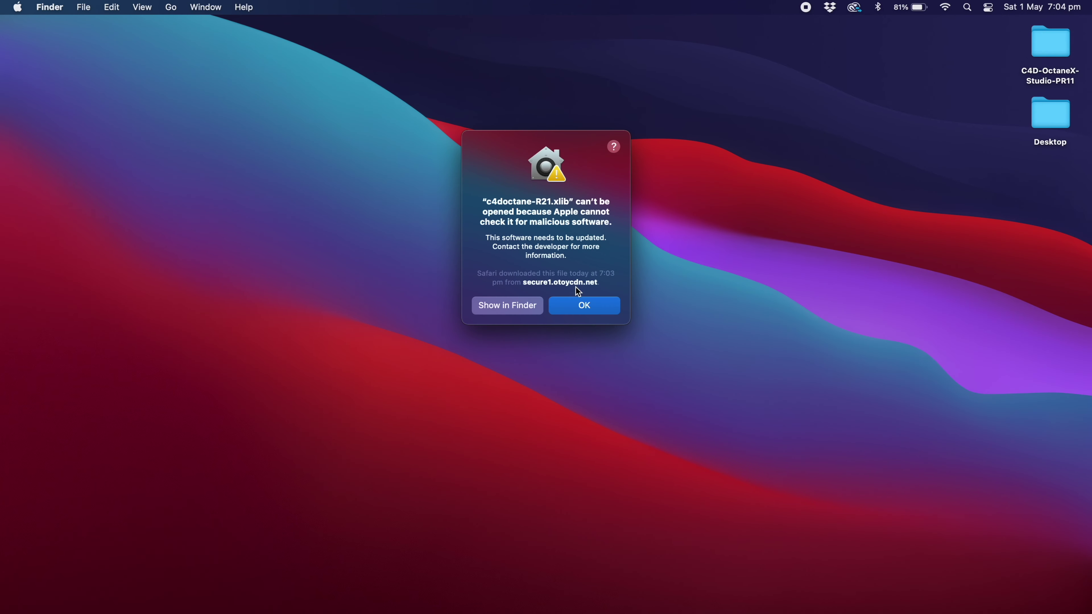
pyautogui.click(585, 305)
# Allow c4doctane-R21.xlib in Security & Privacy with the account password and approve opening it.
pyautogui.click(825, 606)
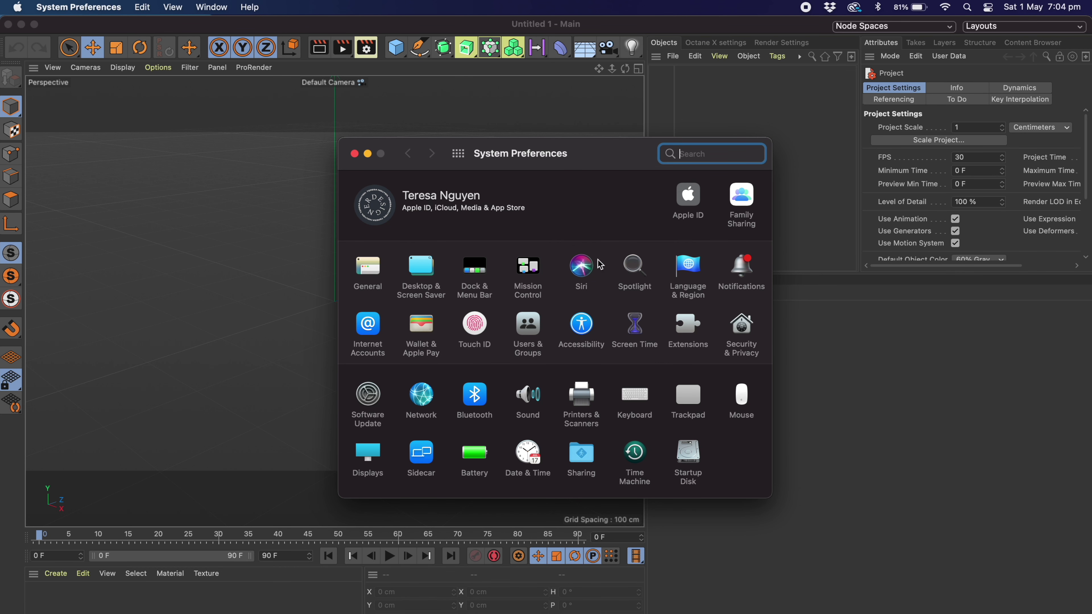
pyautogui.click(742, 330)
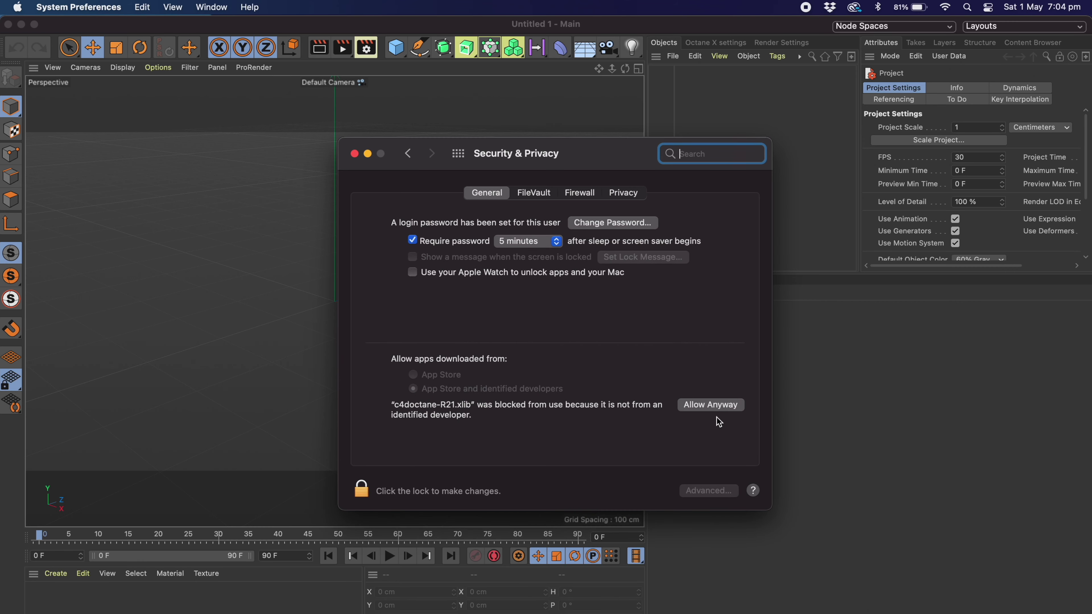
pyautogui.click(714, 407)
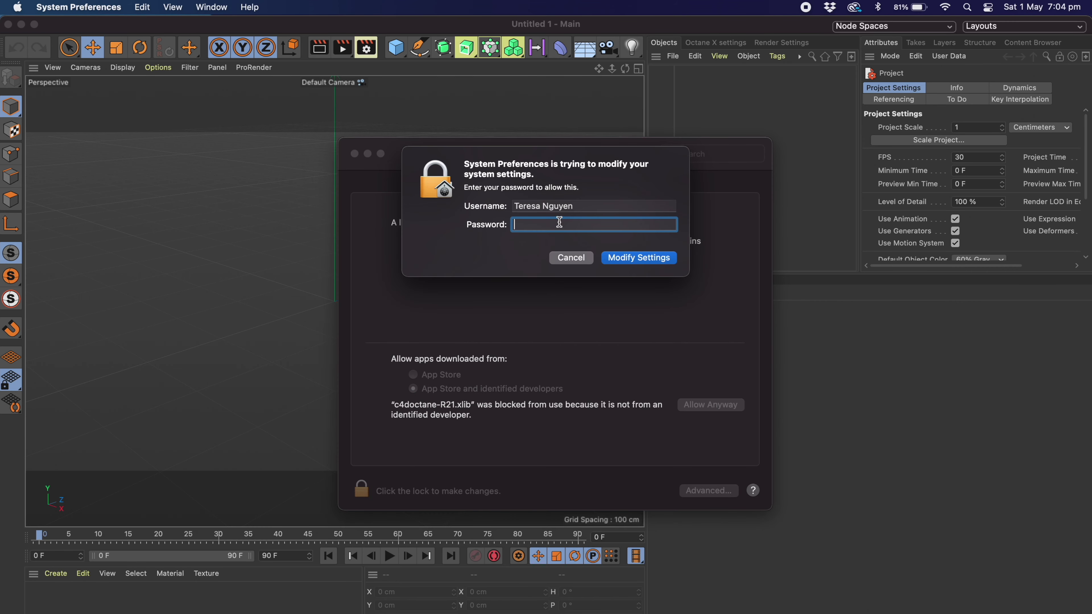
pyautogui.press('Return')
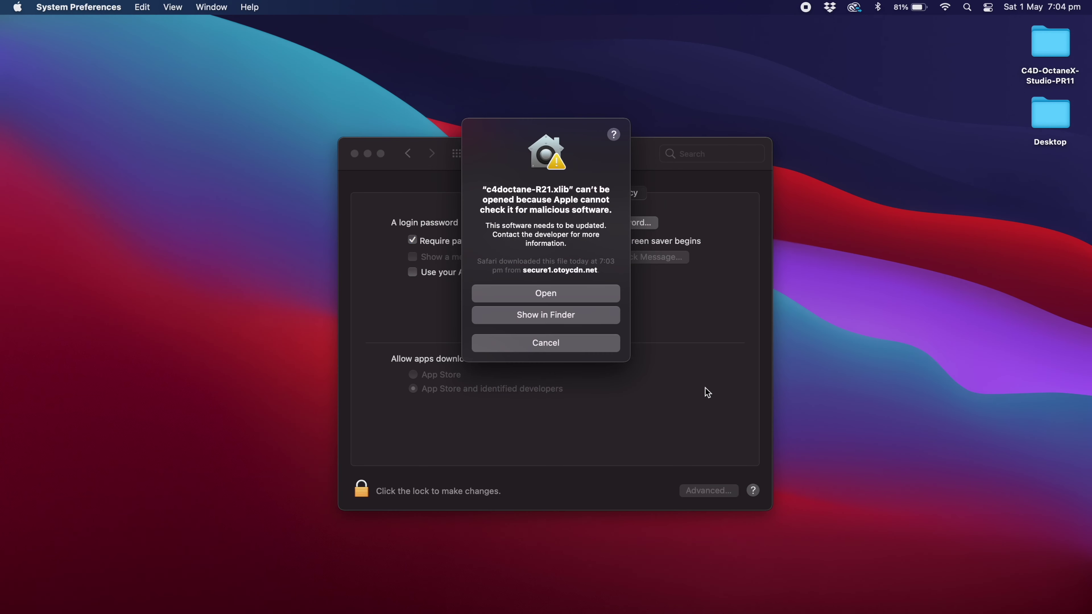
pyautogui.press('Return')
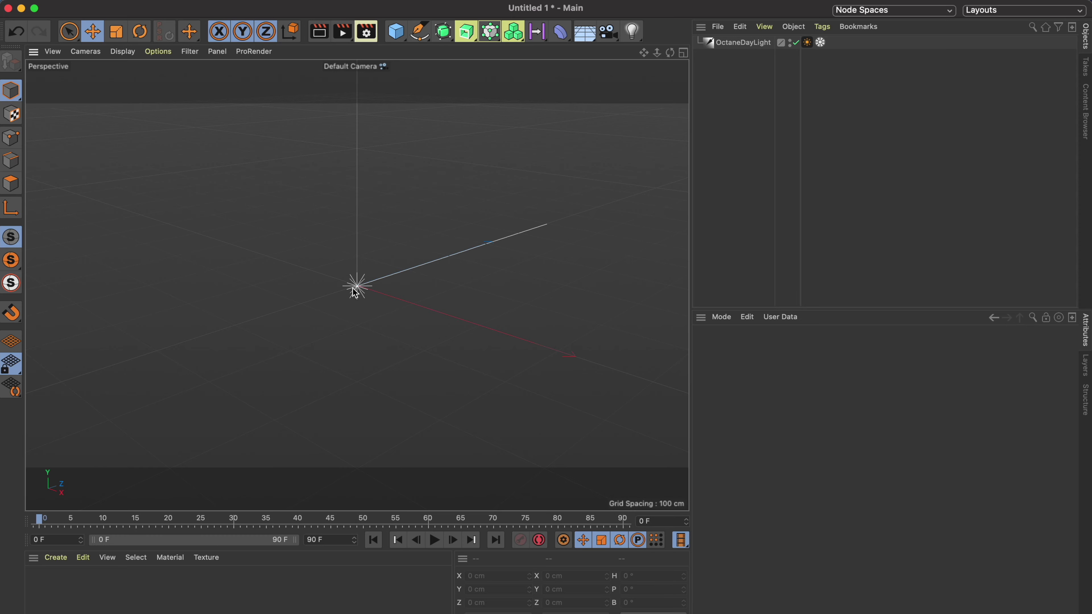
# Float the Octane menu as a palette and dock the Live Viewer window beside the viewport.
pyautogui.click(726, 0)
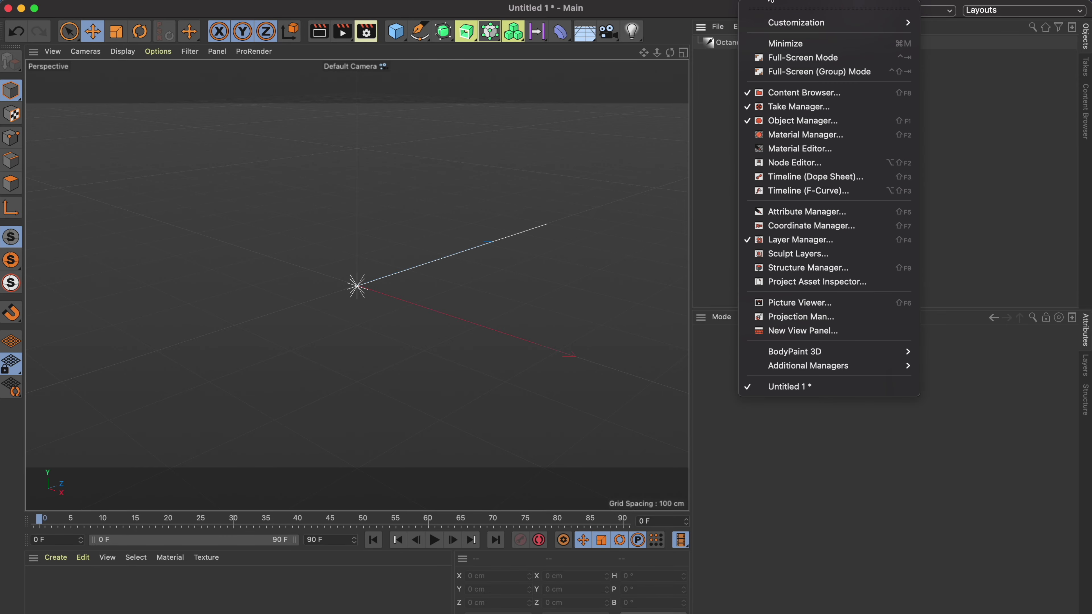
pyautogui.moveTo(866, 13)
pyautogui.mouseDown()
pyautogui.moveTo(872, 27)
pyautogui.moveTo(583, 165)
pyautogui.moveTo(644, 97)
pyautogui.mouseUp()
pyautogui.click(849, 3)
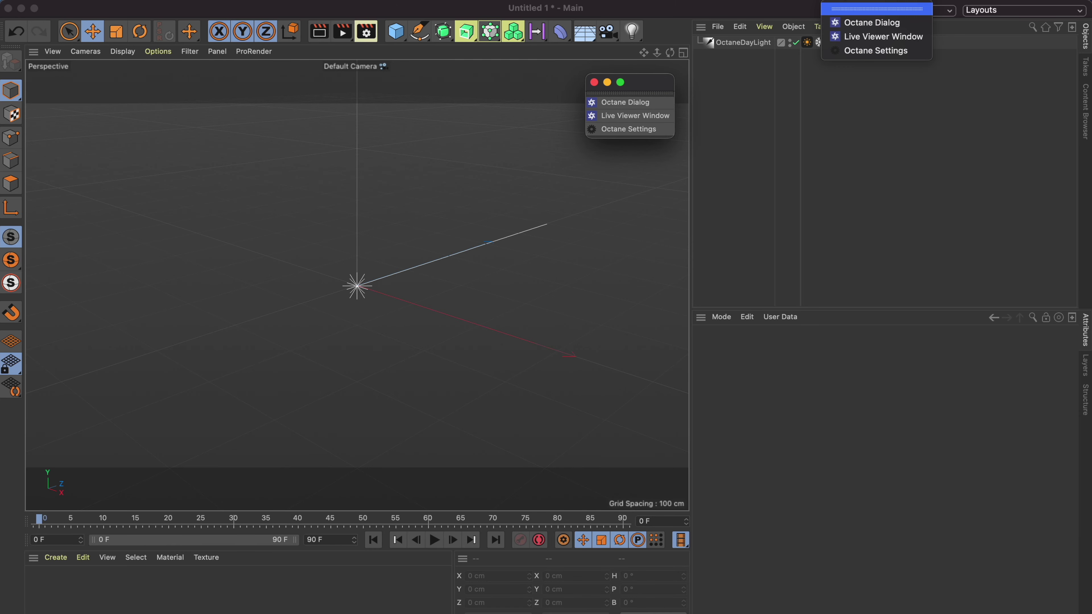
pyautogui.click(598, 116)
pyautogui.moveTo(430, 201); pyautogui.dragTo(800, 446)
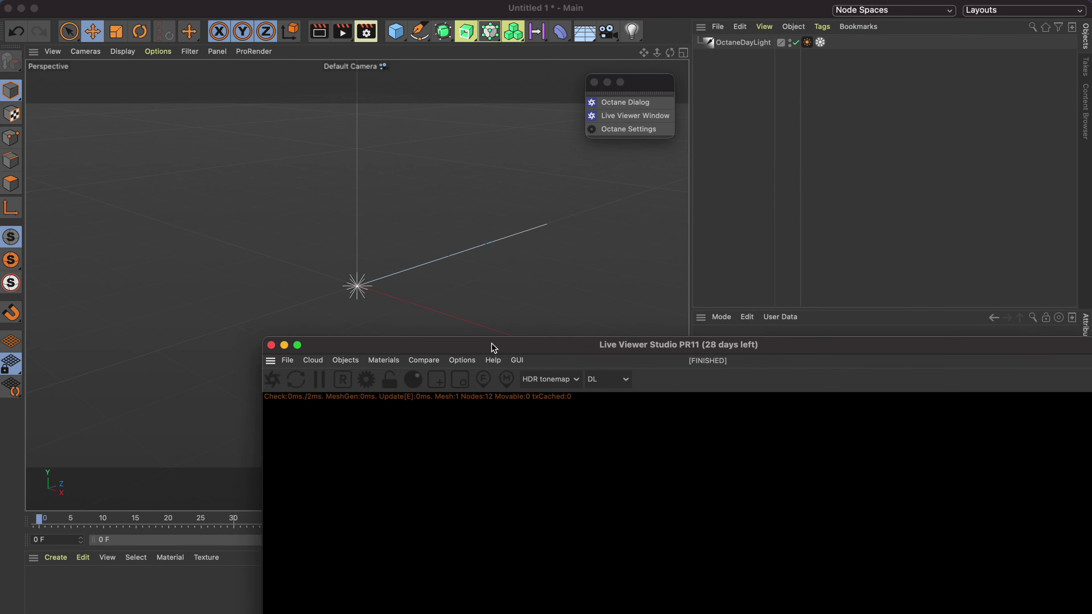
pyautogui.moveTo(635, 463)
pyautogui.mouseDown()
pyautogui.moveTo(701, 319)
pyautogui.moveTo(596, 335)
pyautogui.mouseUp()
# Enlarge the Live Viewer and dock Octane Settings top right, showing its Devices options.
pyautogui.moveTo(644, 309); pyautogui.dragTo(655, 250)
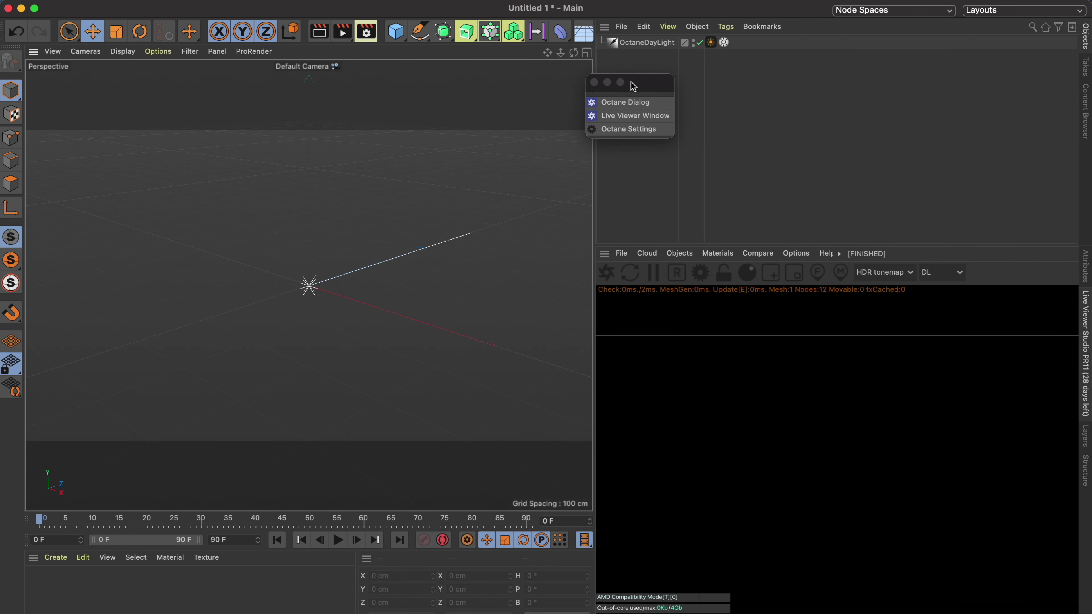
pyautogui.moveTo(659, 86); pyautogui.dragTo(559, 83)
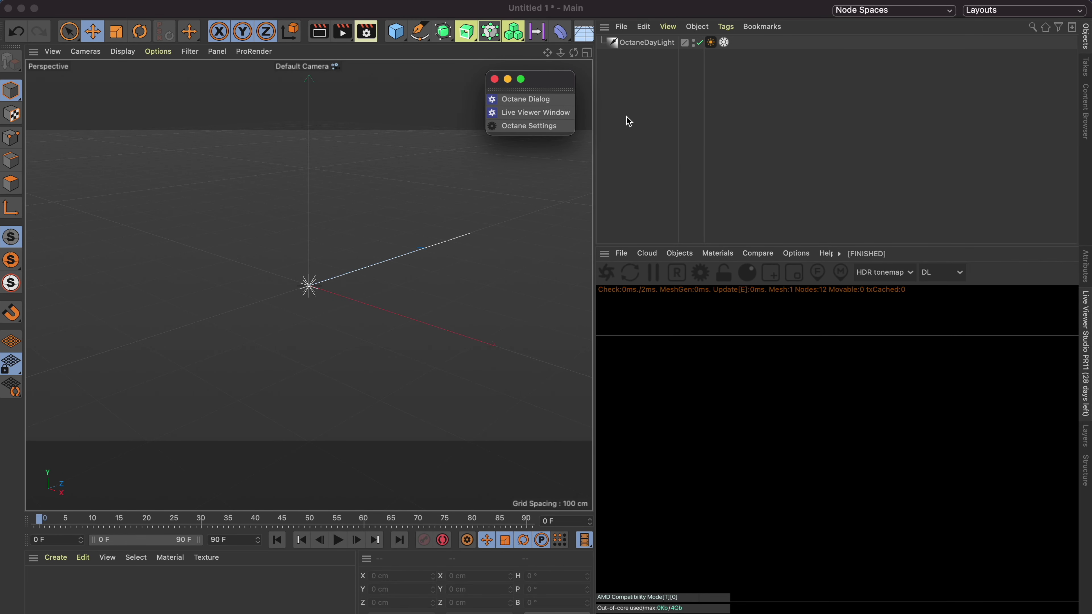
pyautogui.click(529, 125)
pyautogui.moveTo(74, 12)
pyautogui.mouseDown()
pyautogui.moveTo(726, 142)
pyautogui.moveTo(740, 161)
pyautogui.mouseUp()
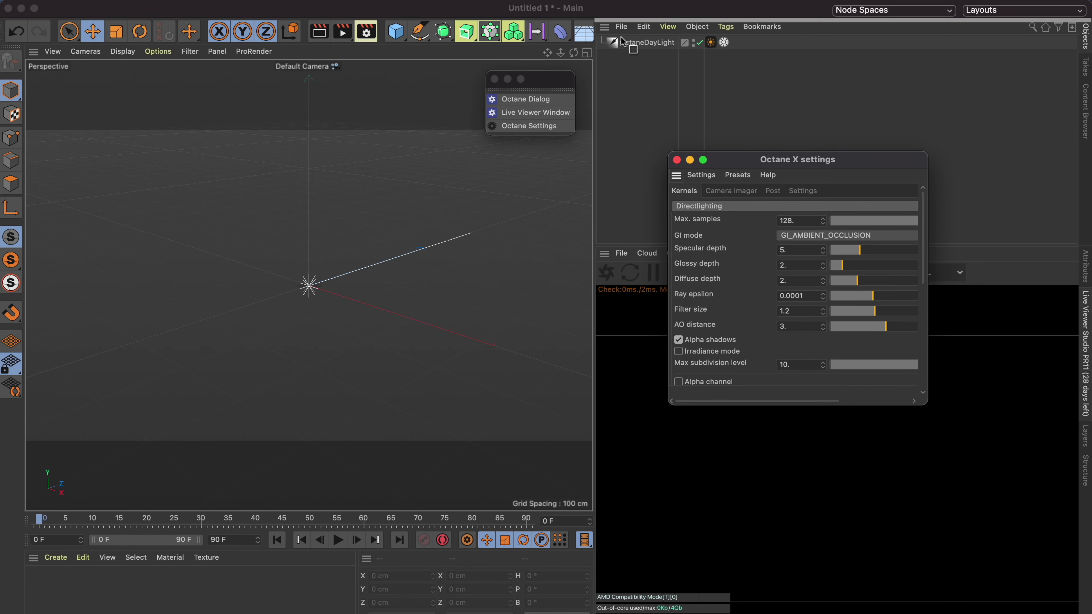
pyautogui.moveTo(623, 41); pyautogui.dragTo(624, 43)
pyautogui.click(730, 42)
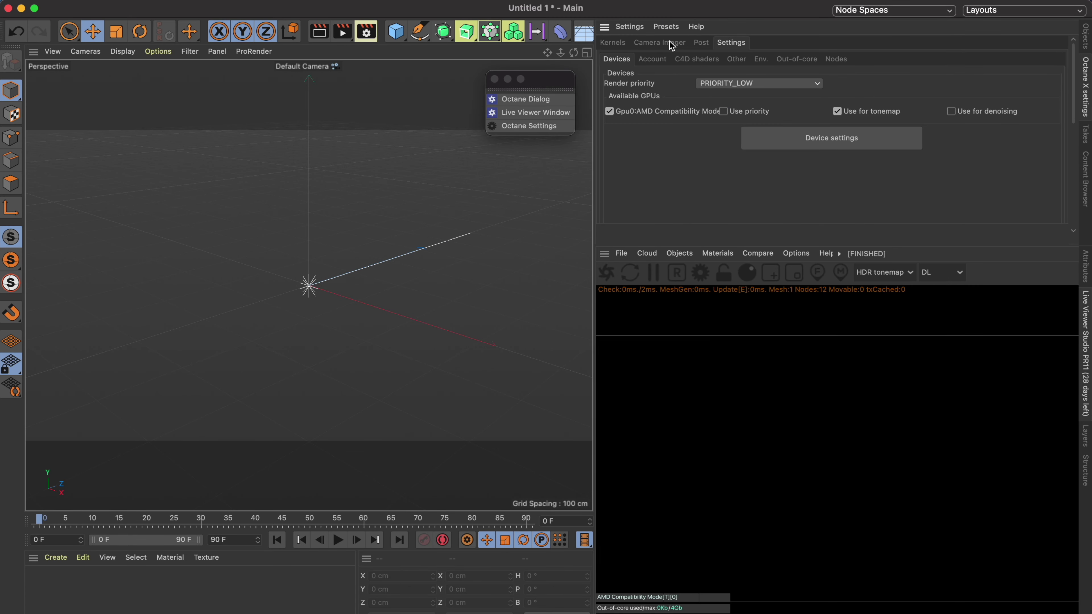
pyautogui.click(400, 35)
# Add a sphere and set its Segments to 100.
pyautogui.click(653, 71)
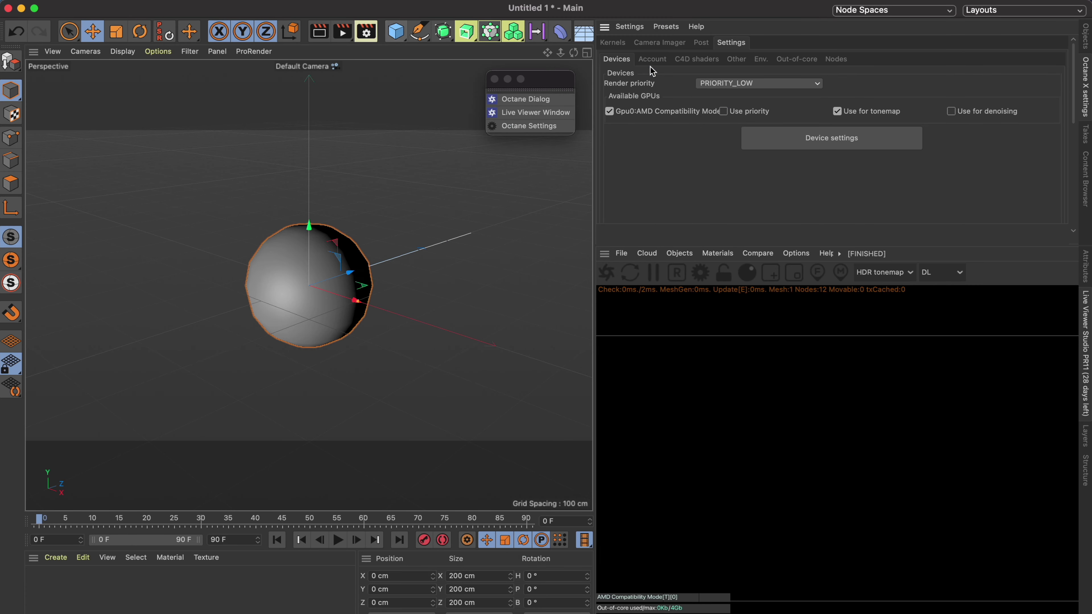
pyautogui.click(1088, 43)
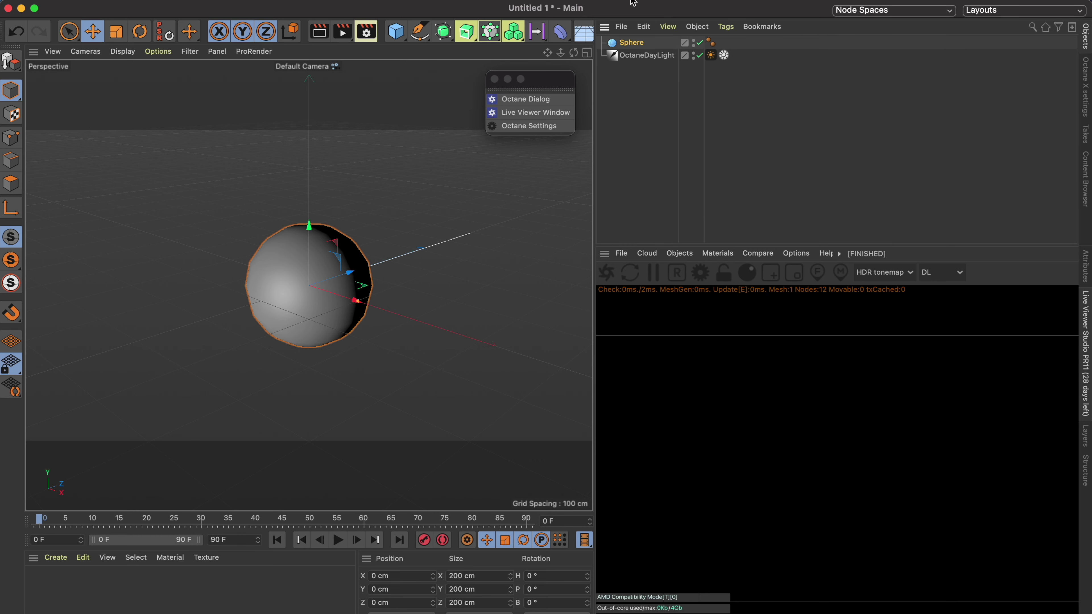
pyautogui.click(1086, 267)
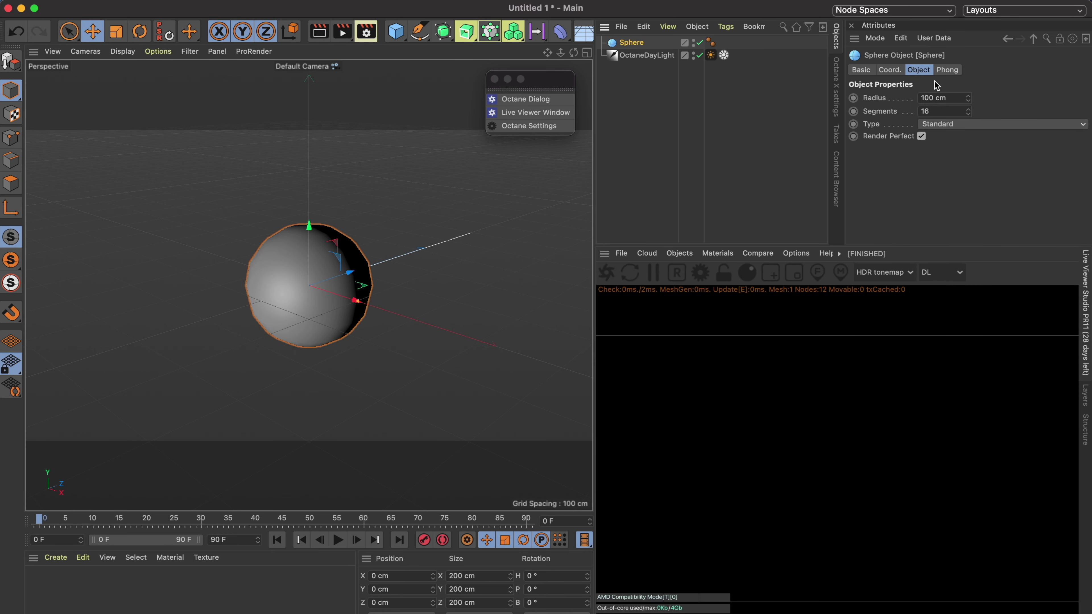
pyautogui.write('100')
pyautogui.press('Return')
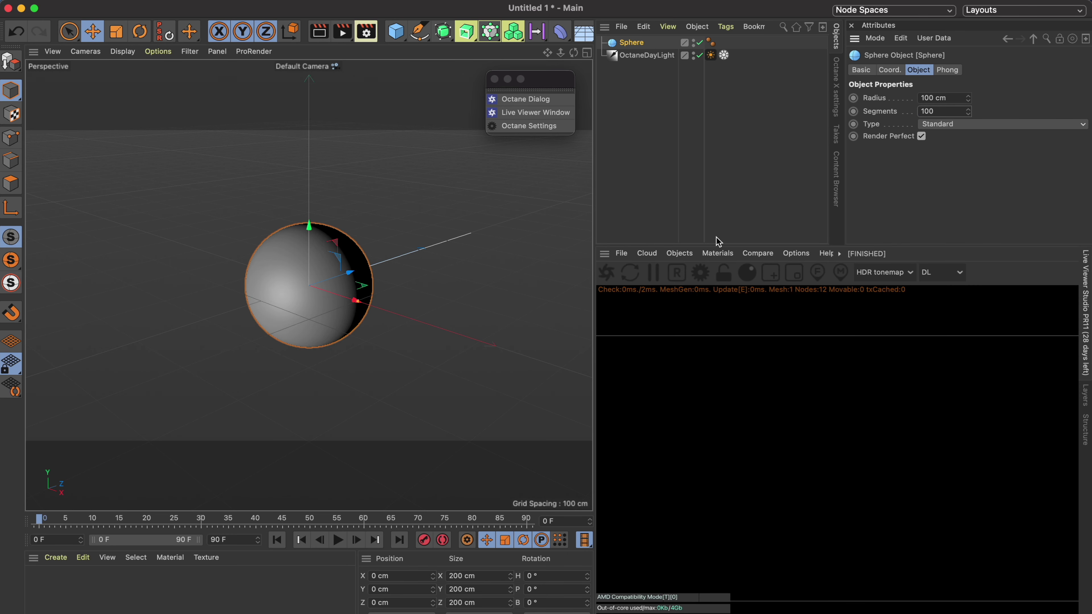
# Add an Octane Daylight and start the Live Viewer rendering with the PT kernel.
pyautogui.click(680, 253)
pyautogui.click(799, 313)
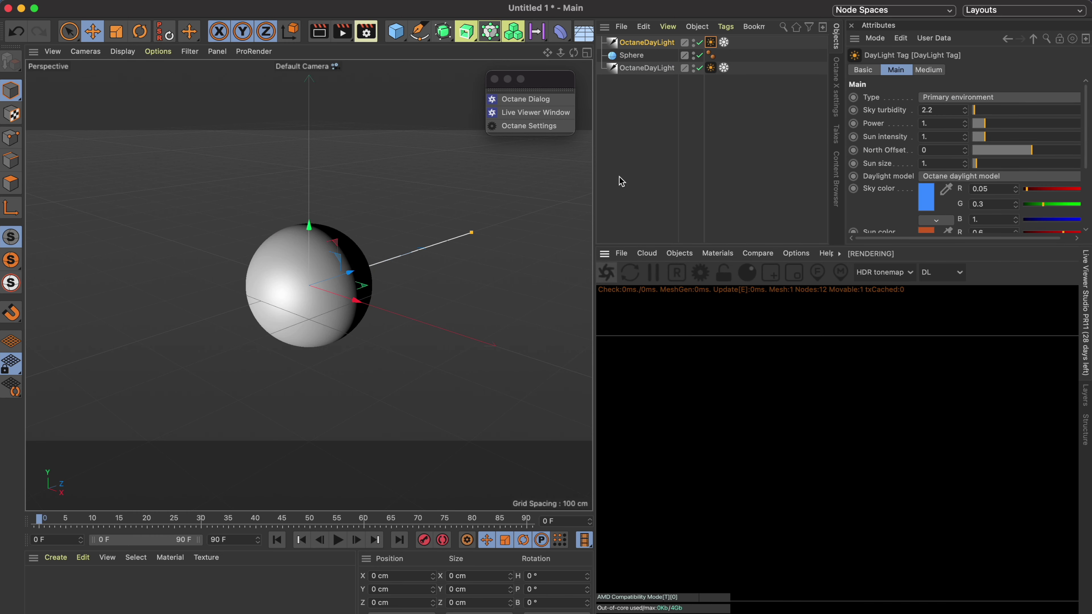
pyautogui.click(942, 272)
pyautogui.click(943, 299)
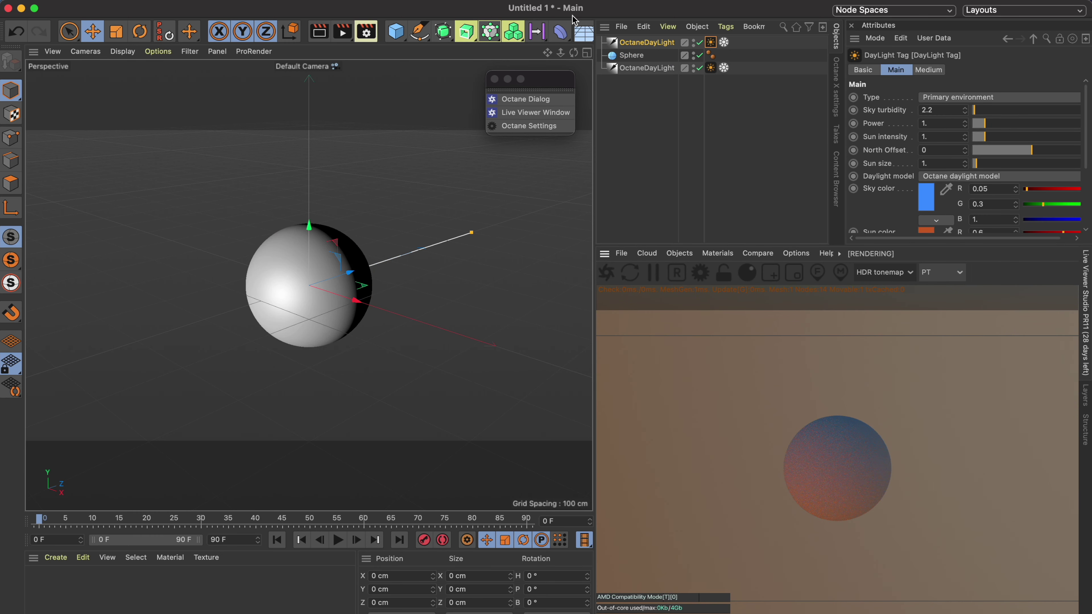
# Add a Floor and raise the sphere to Y 100 so it rests on it.
pyautogui.click(580, 27)
pyautogui.click(631, 68)
pyautogui.moveTo(309, 225); pyautogui.dragTo(311, 168)
# Delete both OctaneDayLight objects from the scene.
pyautogui.click(645, 80)
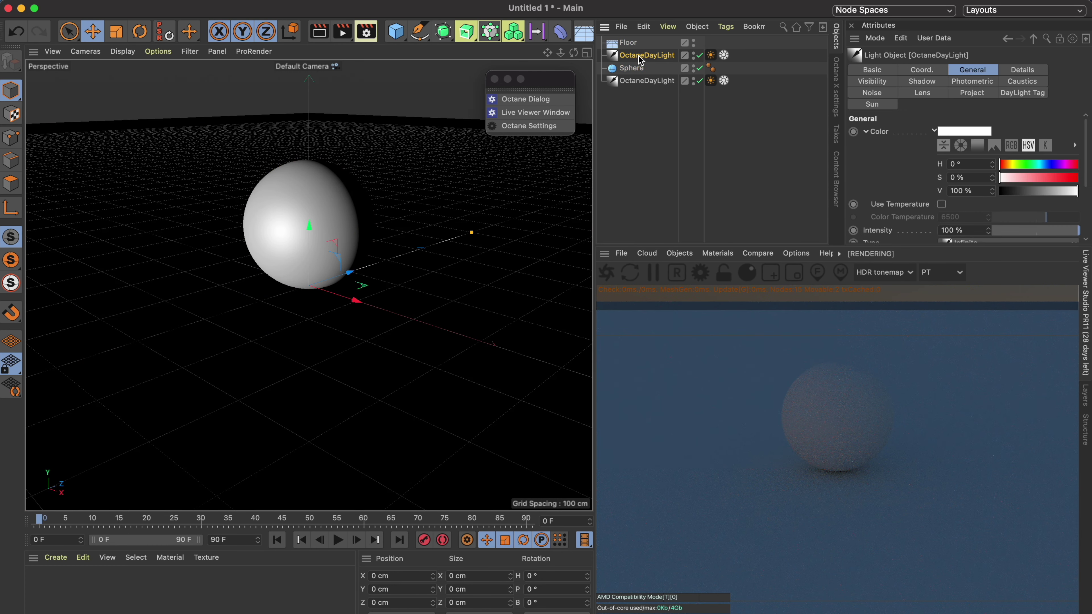
pyautogui.press('Delete')
pyautogui.click(664, 55)
pyautogui.click(724, 55)
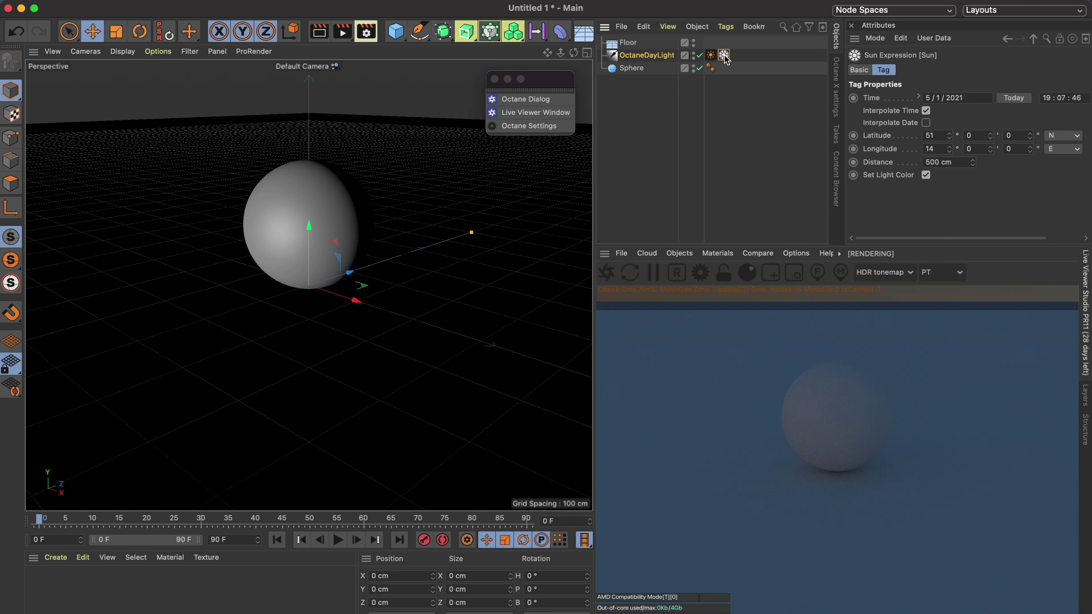
pyautogui.click(671, 56)
pyautogui.press('Delete')
pyautogui.click(680, 253)
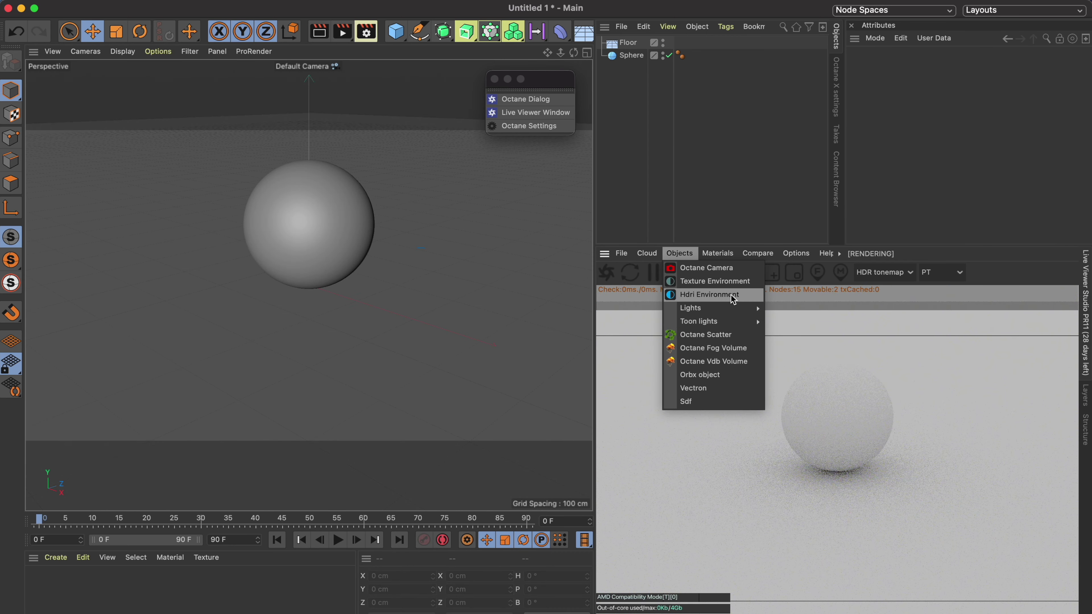
# Add an OctaneSky environment with a plain Color texture and frame the sphere.
pyautogui.click(709, 295)
pyautogui.click(912, 122)
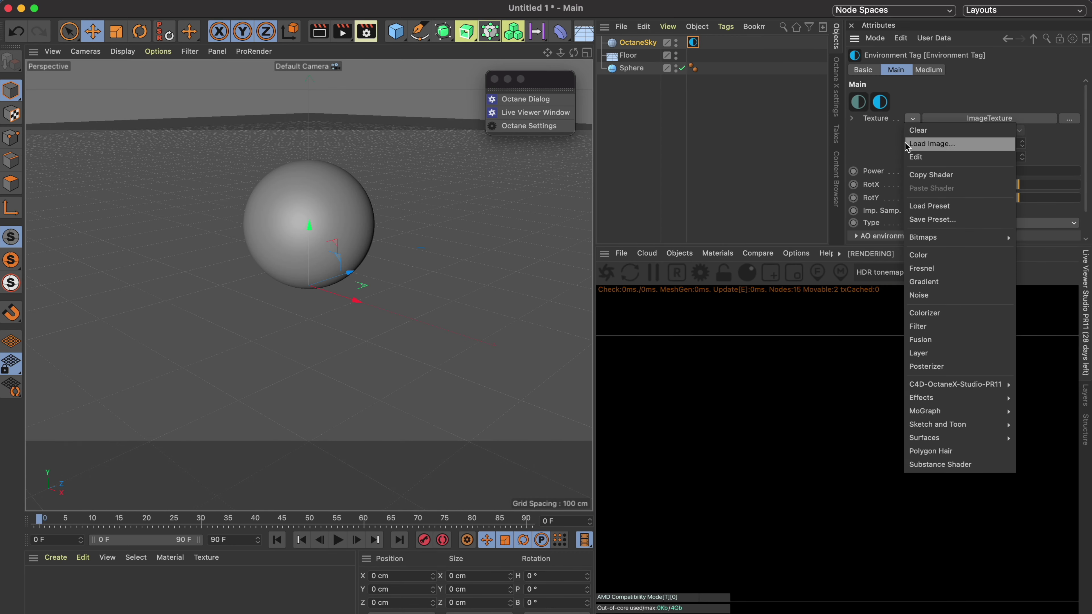
pyautogui.click(929, 243)
pyautogui.moveTo(342, 222)
pyautogui.keyDown('alt'); pyautogui.mouseDown()
pyautogui.moveTo(377, 200)
pyautogui.moveTo(355, 233)
pyautogui.moveTo(512, 238)
pyautogui.mouseUp(); pyautogui.keyUp('alt')
pyautogui.click(631, 68)
pyautogui.press('o')
# Create the OctGlossy1 Octane Glossy material, apply it to the sphere, and remove the Floor.
pyautogui.click(680, 253)
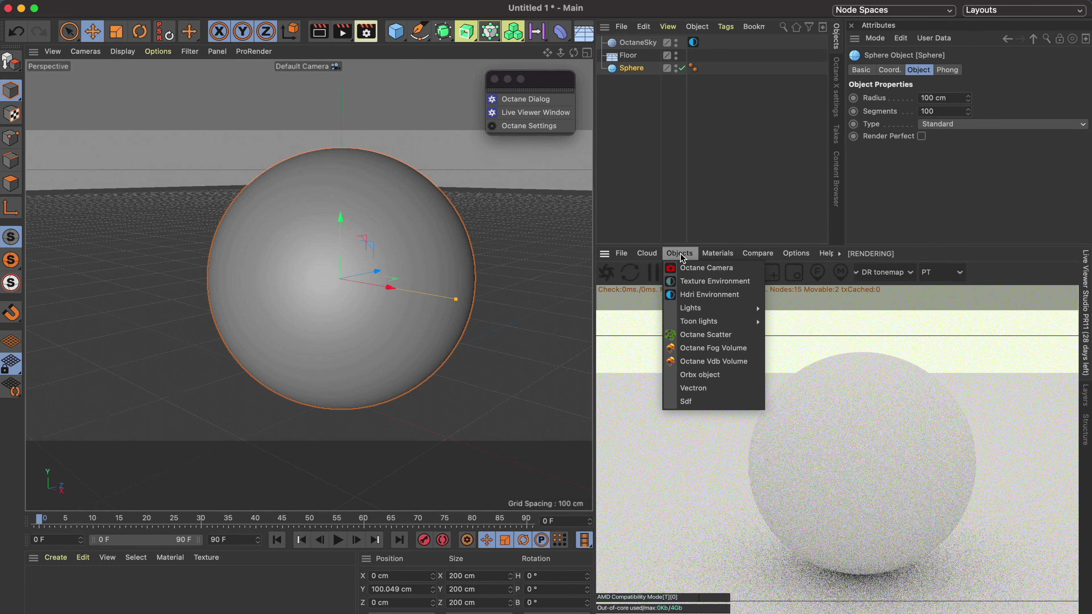
pyautogui.click(307, 433)
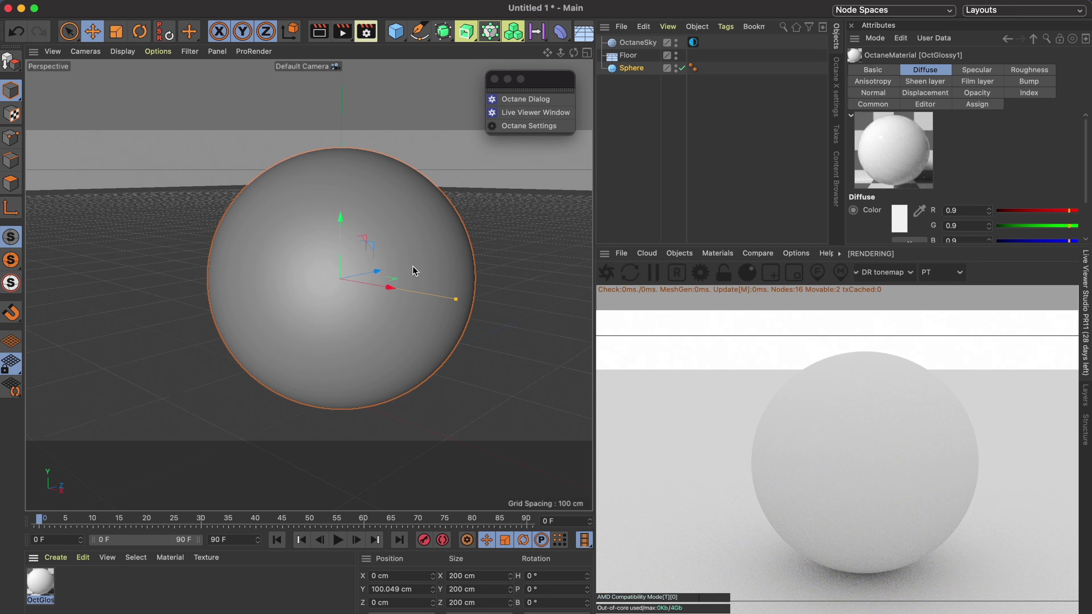
pyautogui.moveTo(44, 592); pyautogui.dragTo(329, 323)
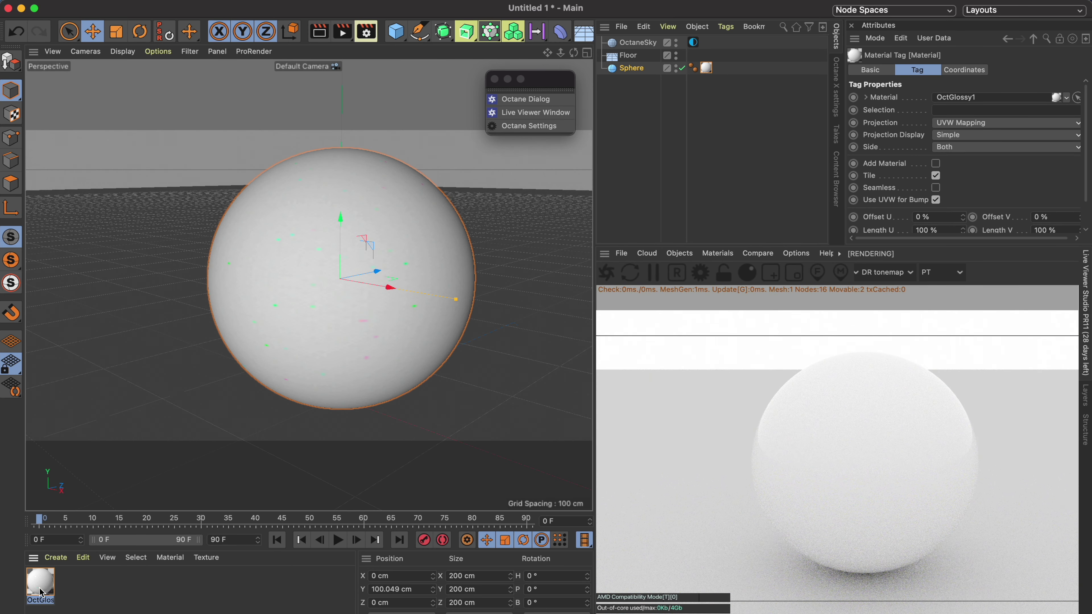
pyautogui.moveTo(41, 592)
pyautogui.mouseDown()
pyautogui.moveTo(114, 407)
pyautogui.moveTo(463, 305)
pyautogui.moveTo(475, 280)
pyautogui.mouseUp()
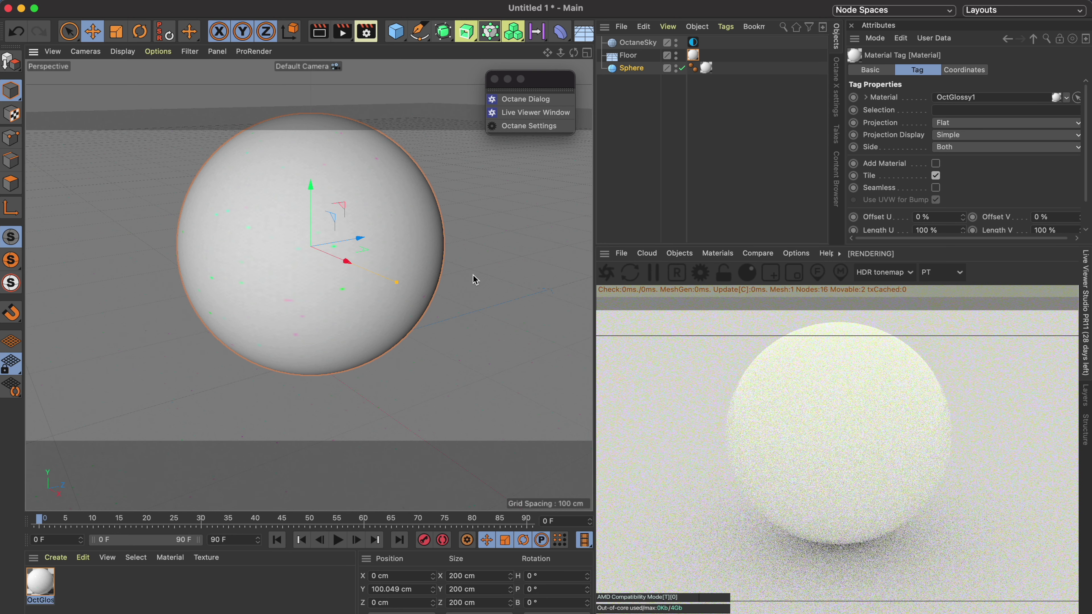
pyautogui.hotkey('ctrl', 'z')
pyautogui.hotkey('ctrl', 'z')
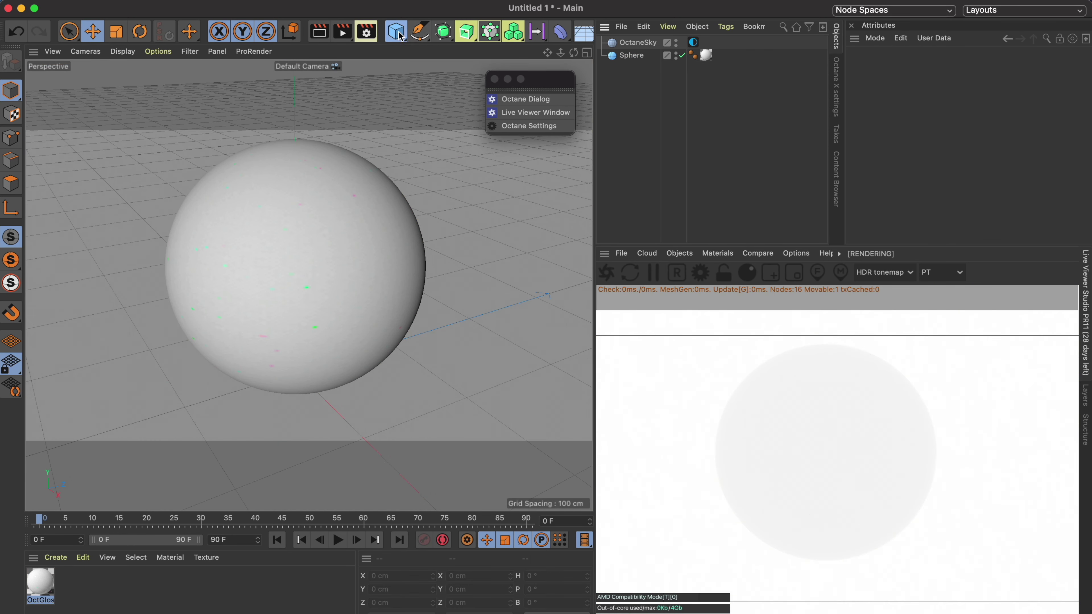
# Add a Plane floor, scale it up to about 6614 cm and apply OctGlossy1.
pyautogui.moveTo(400, 36); pyautogui.dragTo(519, 78)
pyautogui.press('t')
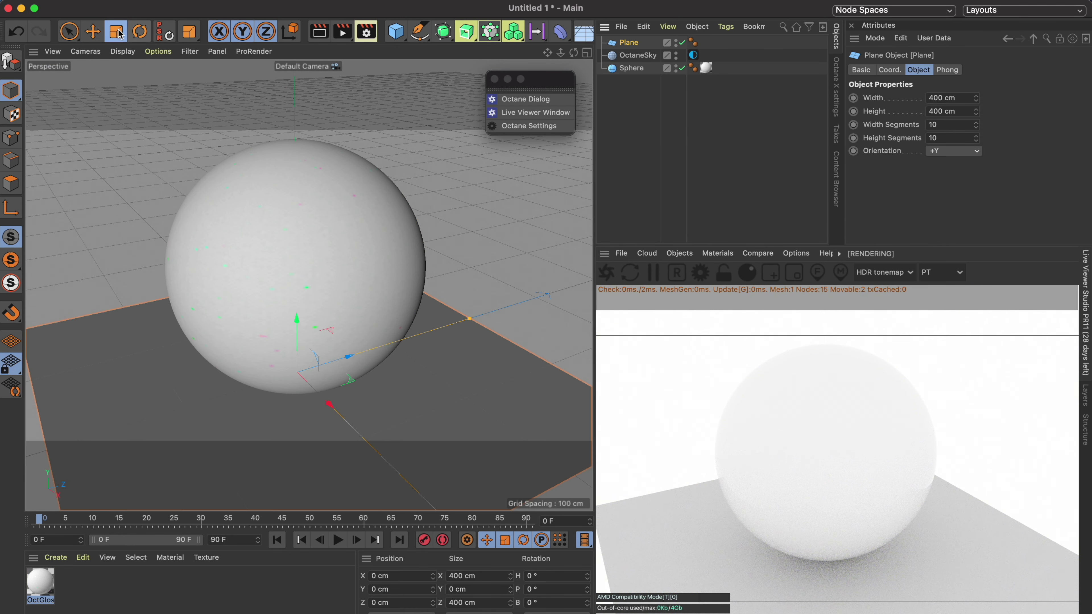
pyautogui.moveTo(436, 283); pyautogui.dragTo(378, 495)
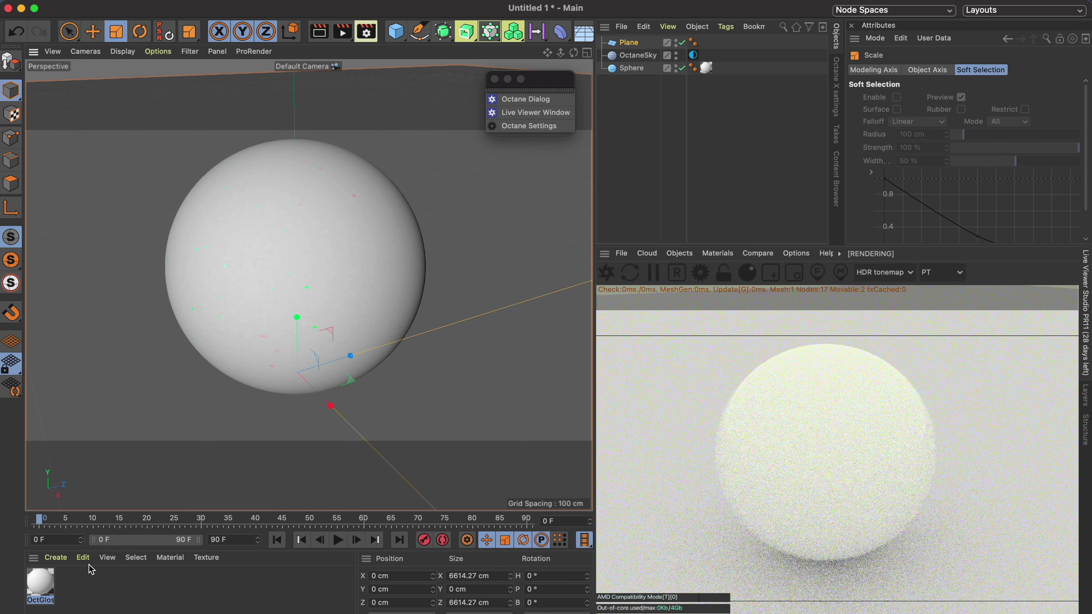
pyautogui.moveTo(40, 584); pyautogui.dragTo(117, 389)
pyautogui.keyDown('alt'); pyautogui.moveTo(325, 303); pyautogui.dragTo(317, 309); pyautogui.keyUp('alt')
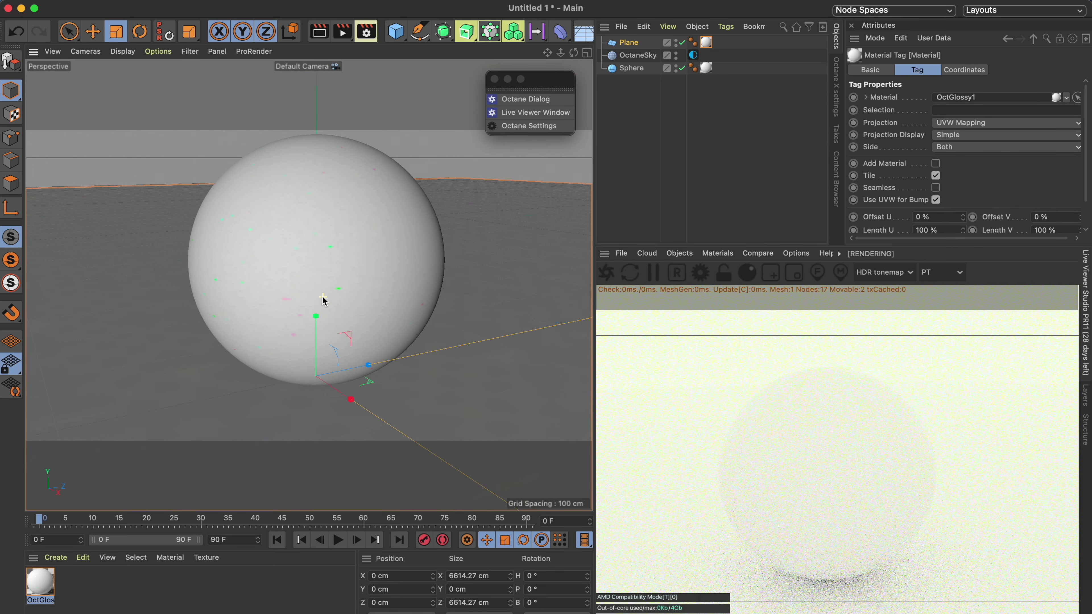
# Set sky power to 0.5 and add an Octane area light beside the sphere.
pyautogui.click(693, 55)
pyautogui.write('0.5')
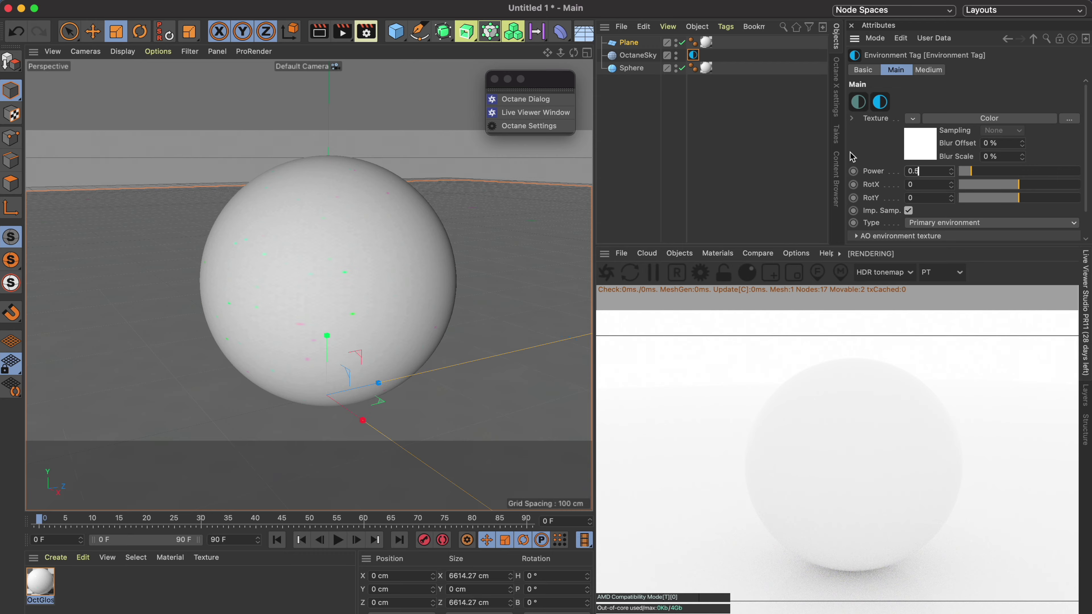
pyautogui.press('Return')
pyautogui.click(679, 253)
pyautogui.moveTo(691, 308)
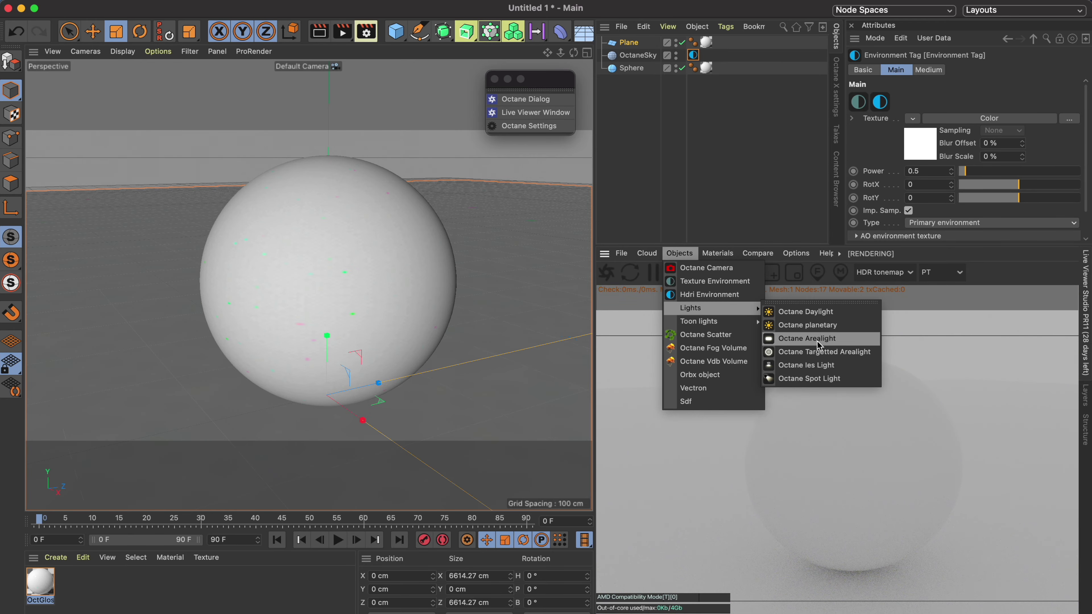
pyautogui.click(819, 343)
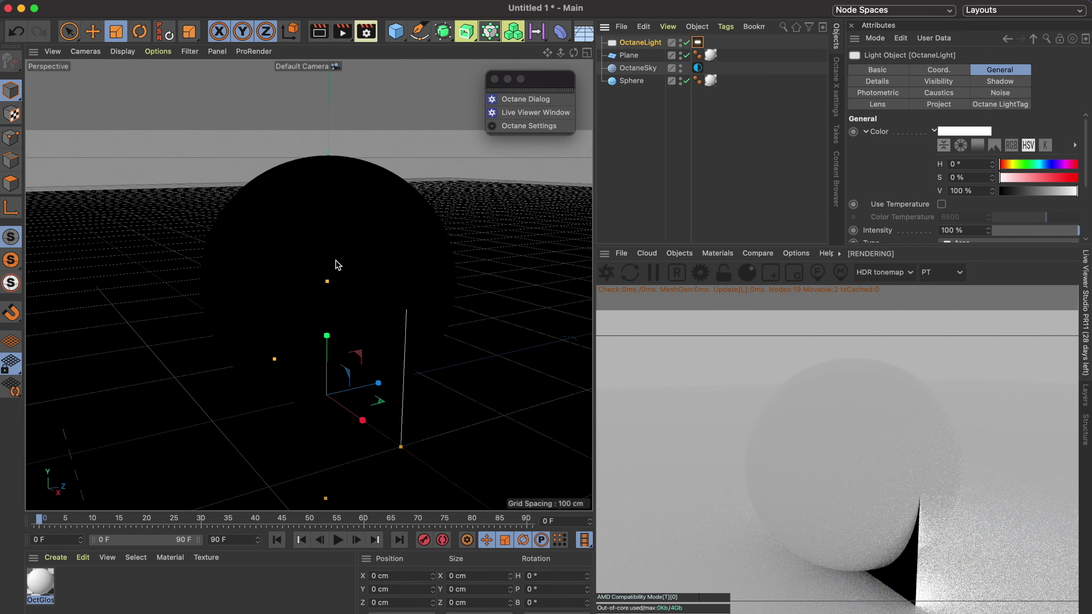
pyautogui.scroll(-10, 338, 265)
pyautogui.press('e')
pyautogui.moveTo(334, 303)
pyautogui.mouseDown()
pyautogui.moveTo(260, 203)
pyautogui.moveTo(257, 166)
pyautogui.mouseUp()
# Give the area light a Target tag aimed at the Sphere and raise it higher.
pyautogui.rightClick(641, 43)
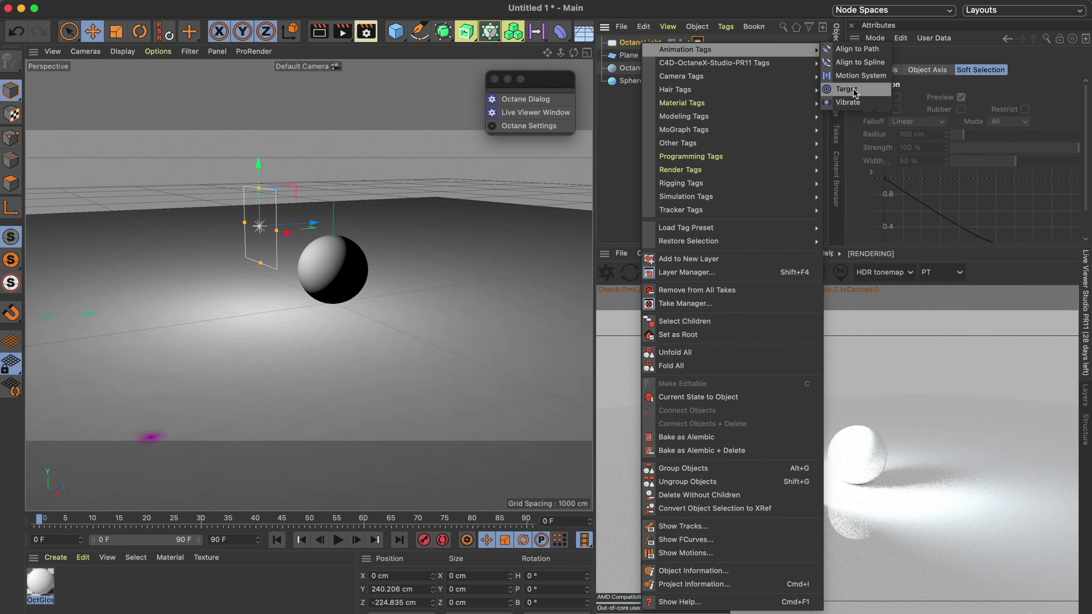
pyautogui.click(855, 90)
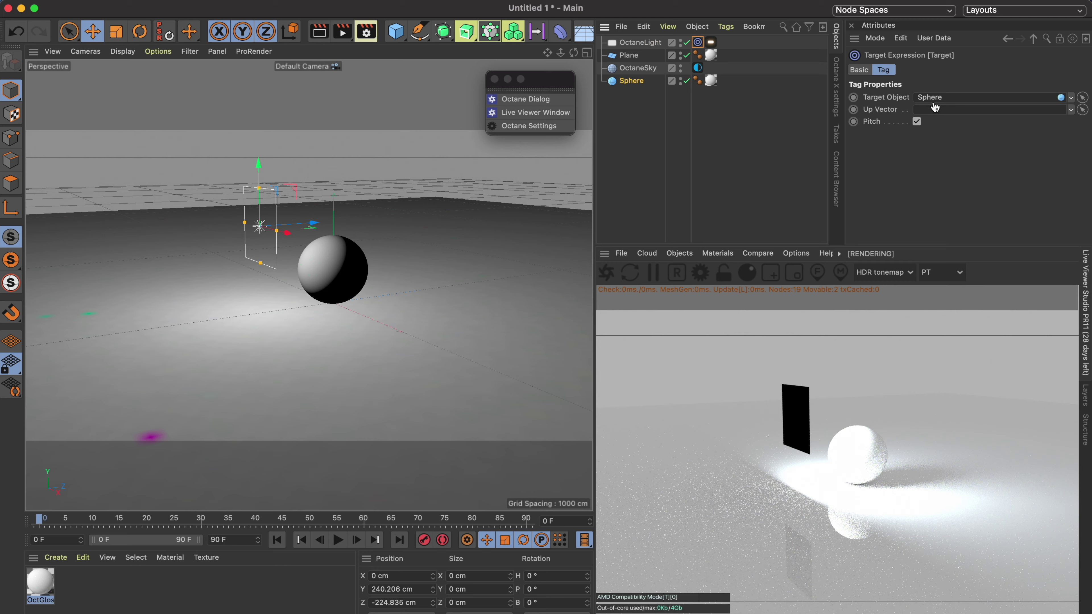
pyautogui.moveTo(259, 225); pyautogui.dragTo(204, 193)
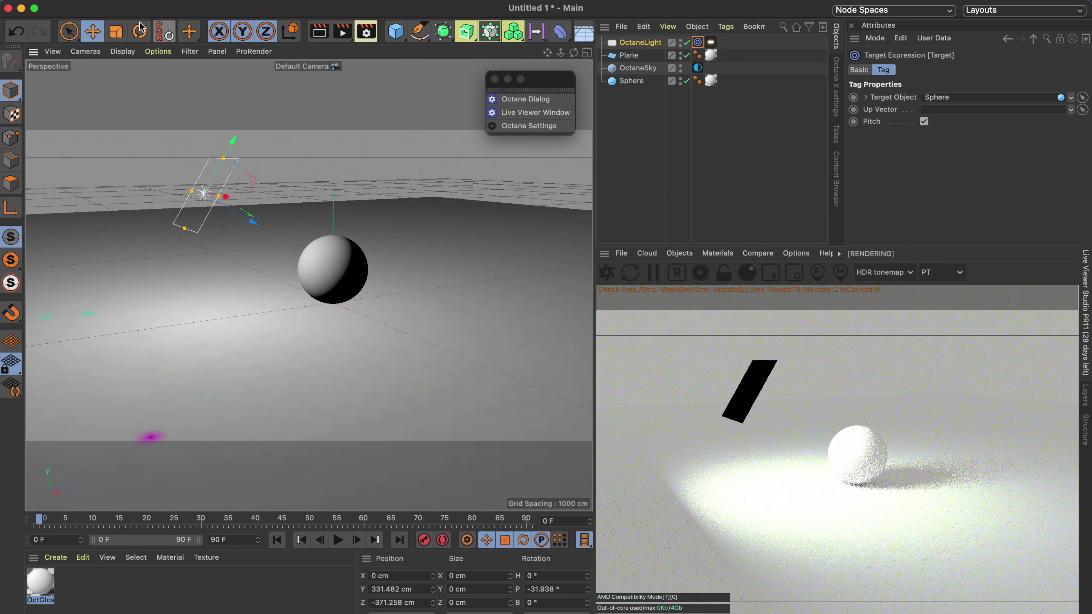
pyautogui.click(93, 31)
pyautogui.moveTo(224, 159); pyautogui.dragTo(261, 107)
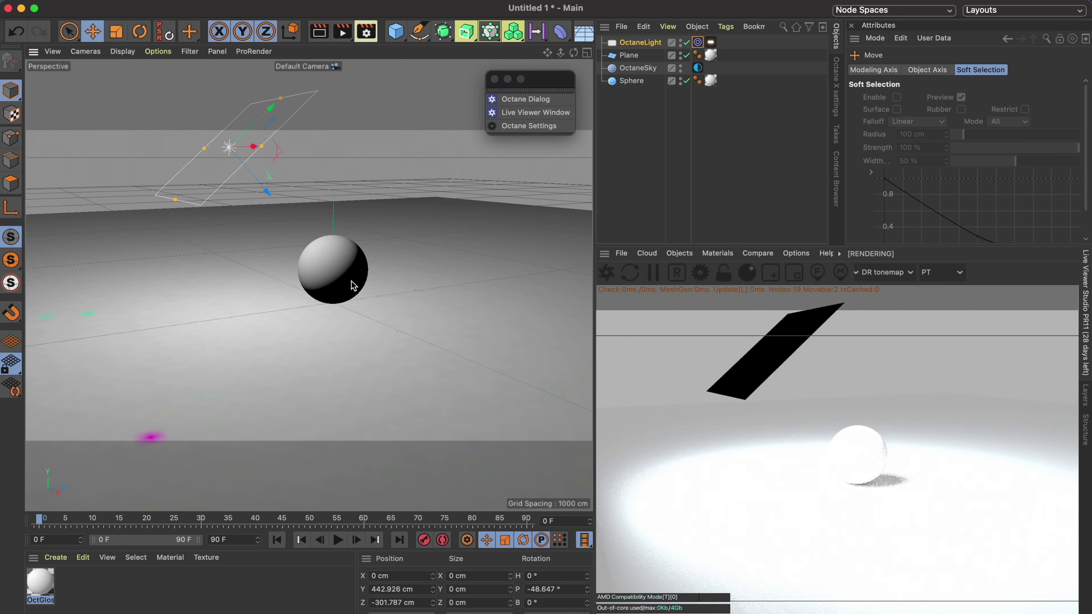
pyautogui.scroll(3, 354, 286)
# Lower the area light's Octane LightTag power to 5.
pyautogui.click(640, 42)
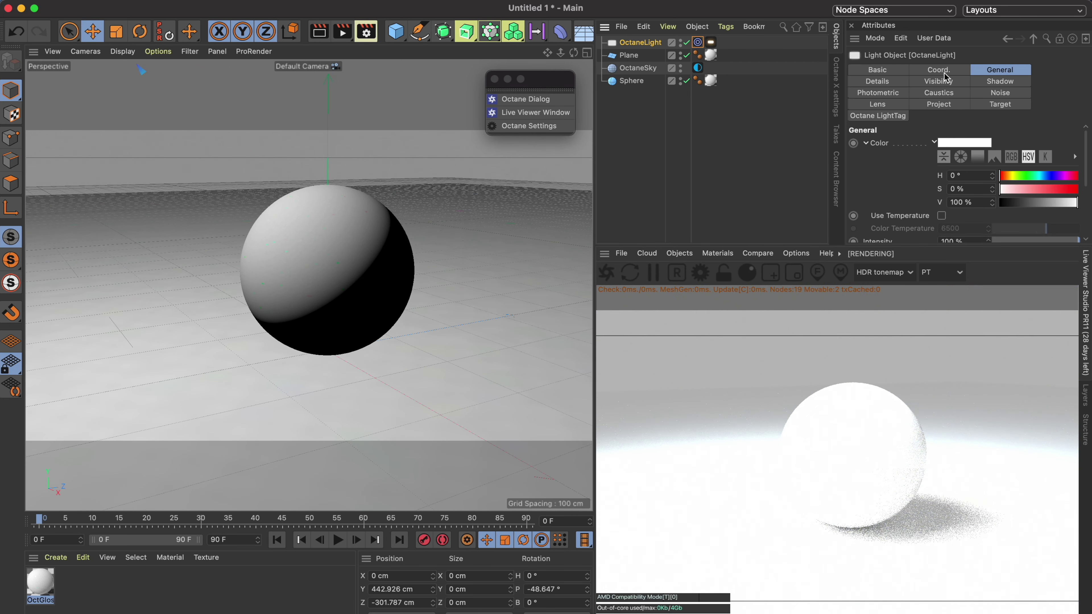
pyautogui.click(711, 42)
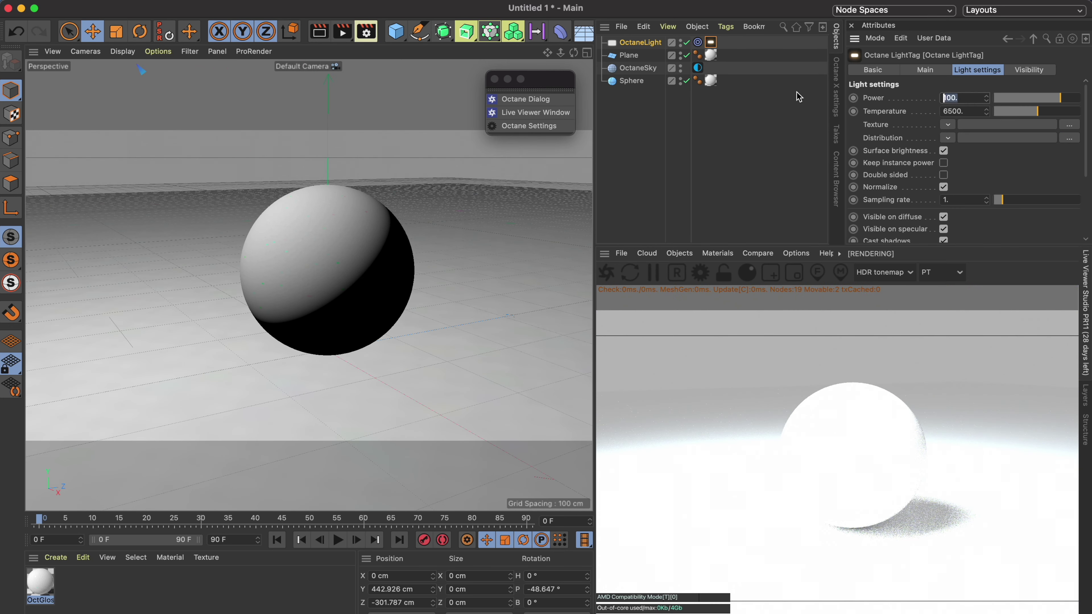
pyautogui.write('40')
pyautogui.press('Return')
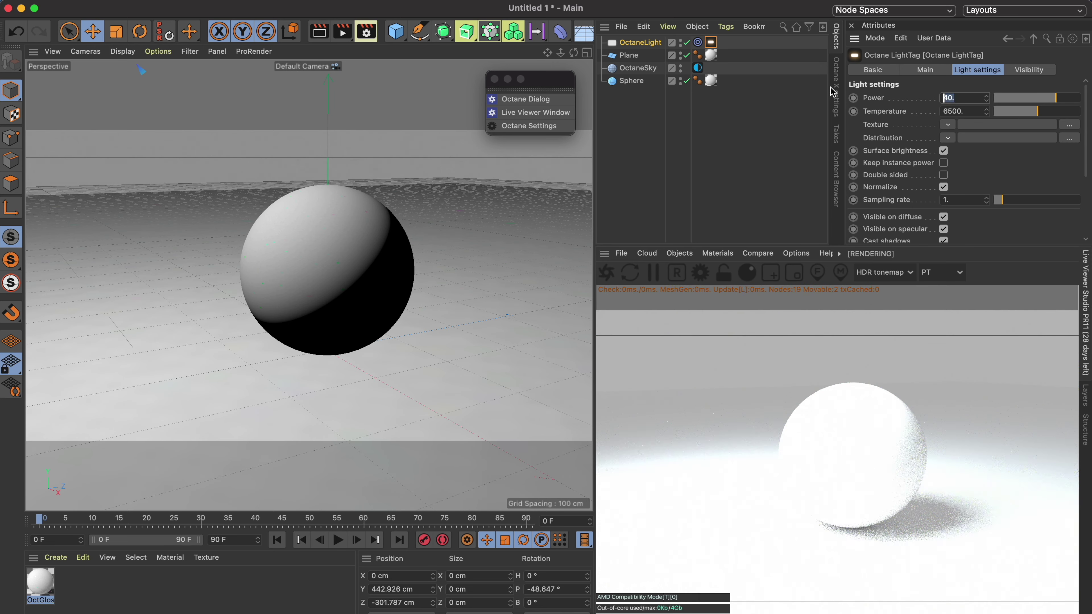
pyautogui.write('5')
pyautogui.press('Return')
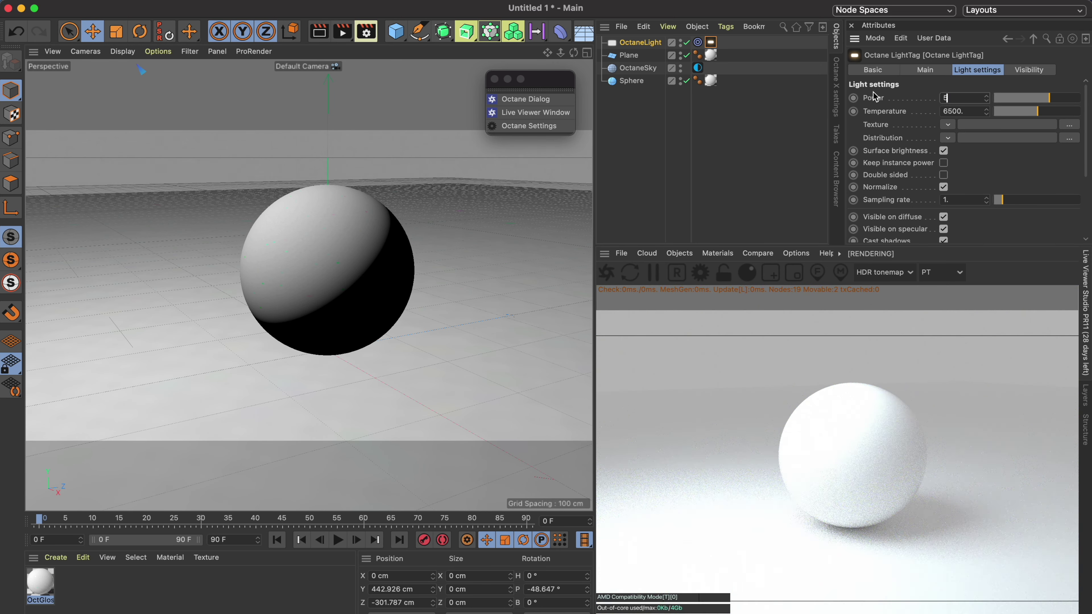
pyautogui.press('Return')
pyautogui.keyDown('alt'); pyautogui.moveTo(400, 244); pyautogui.dragTo(401, 248); pyautogui.keyUp('alt')
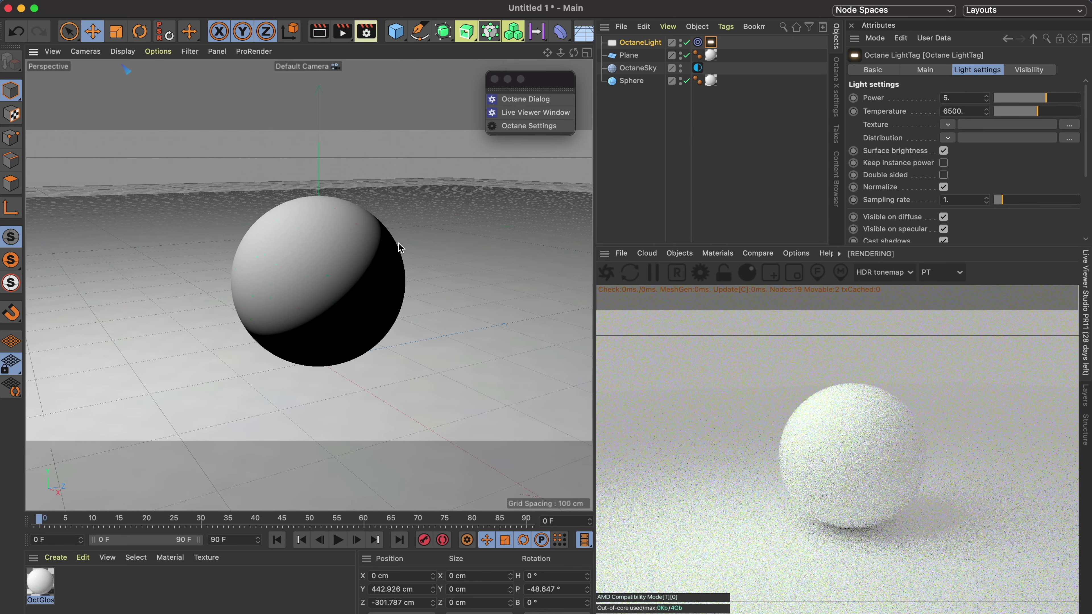
pyautogui.click(648, 135)
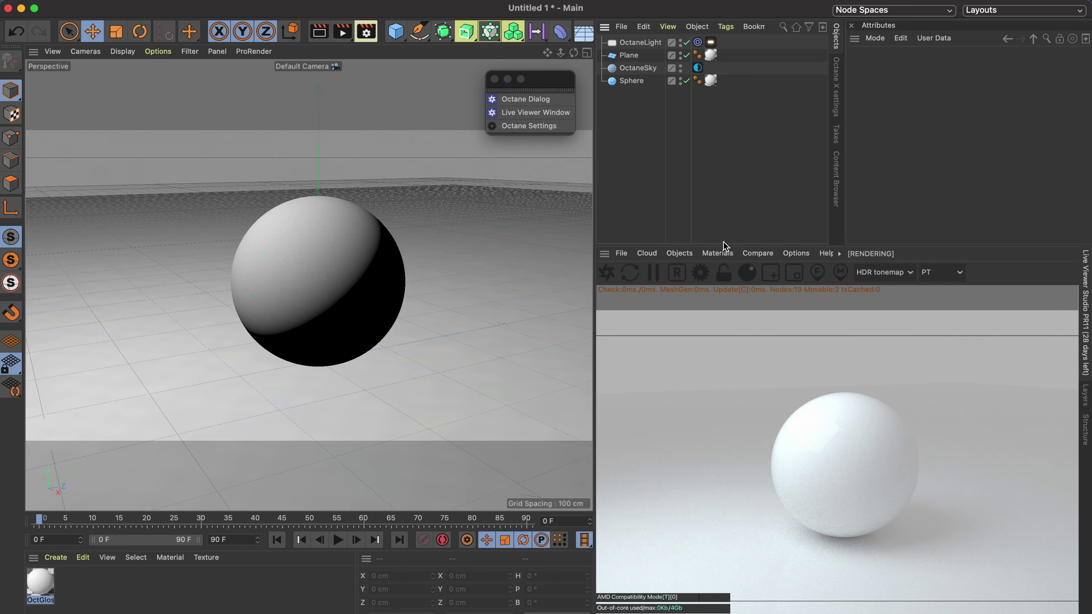
pyautogui.click(720, 252)
# Add an Octane camera, lower its horizon and pick a shutter speed preset.
pyautogui.click(696, 268)
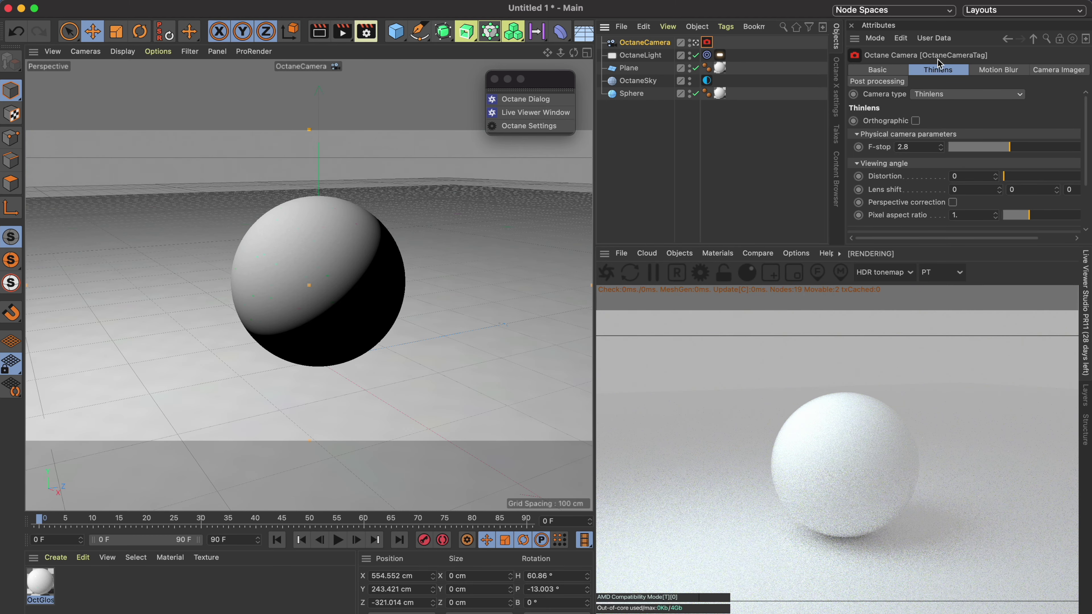
pyautogui.keyDown('alt'); pyautogui.moveTo(468, 219); pyautogui.dragTo(365, 285); pyautogui.keyUp('alt')
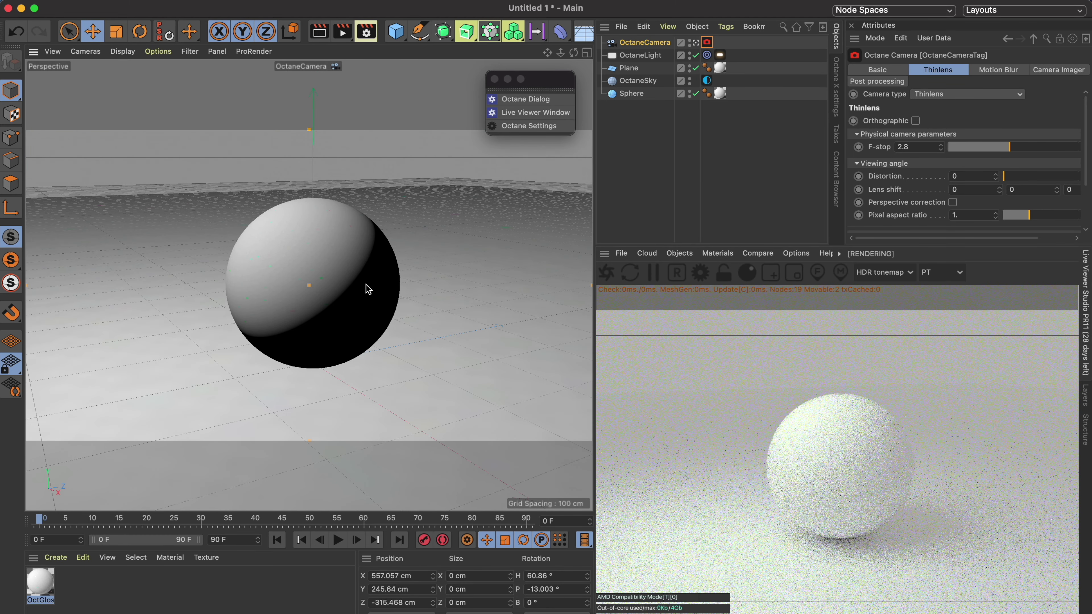
pyautogui.click(645, 41)
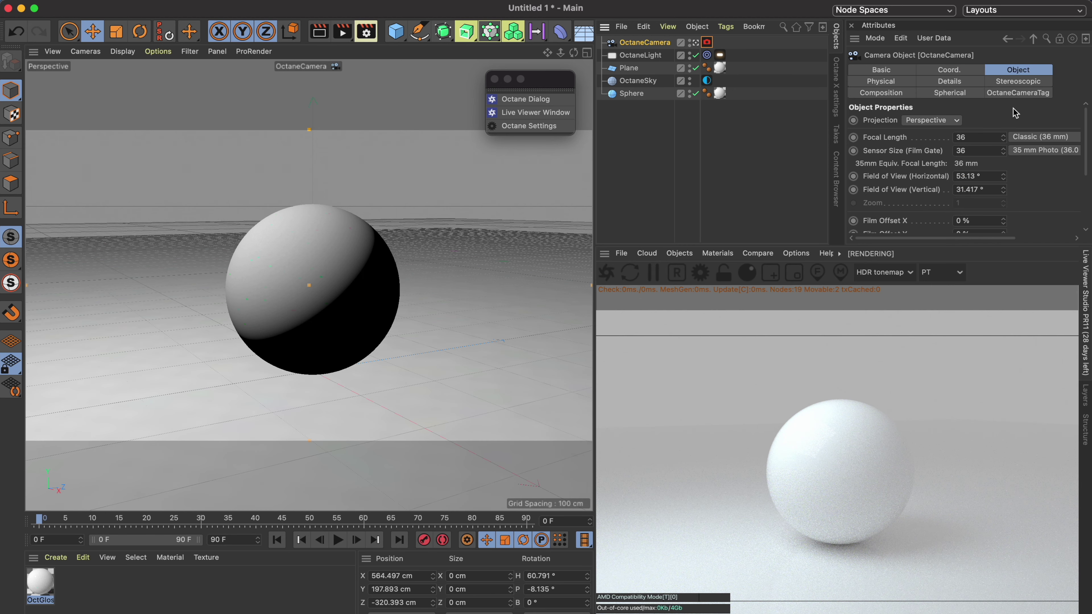
pyautogui.click(893, 84)
pyautogui.scroll(-3, 1081, 154)
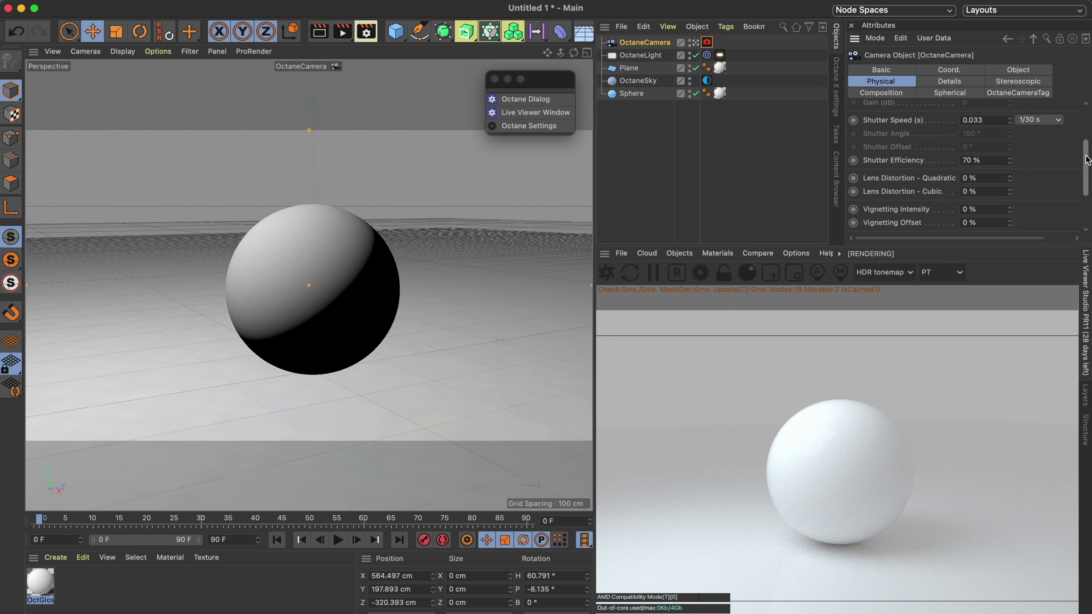
pyautogui.click(1040, 124)
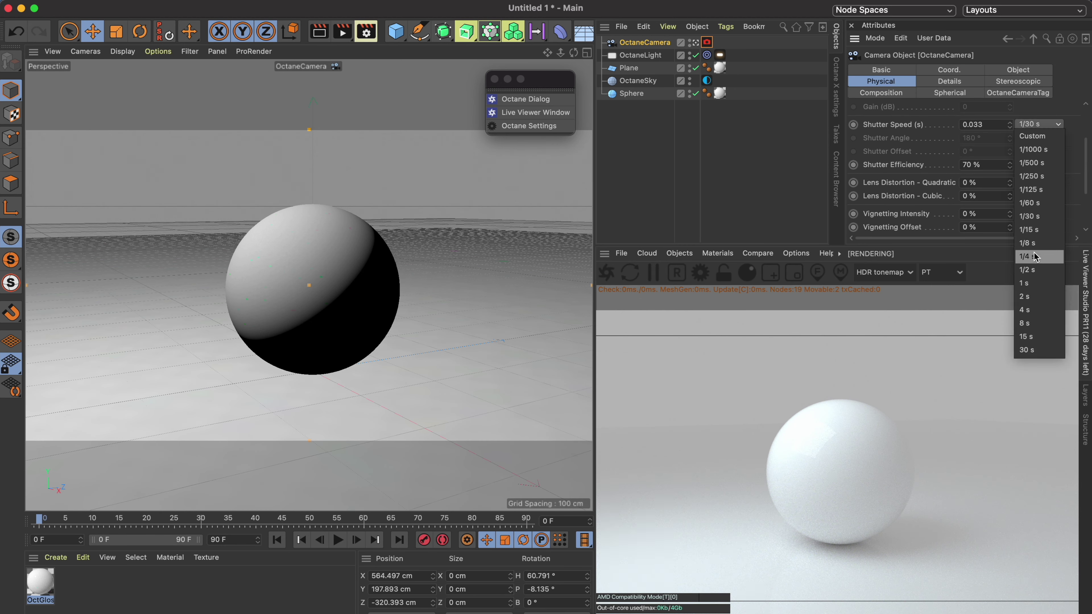
pyautogui.click(1031, 203)
pyautogui.click(1018, 70)
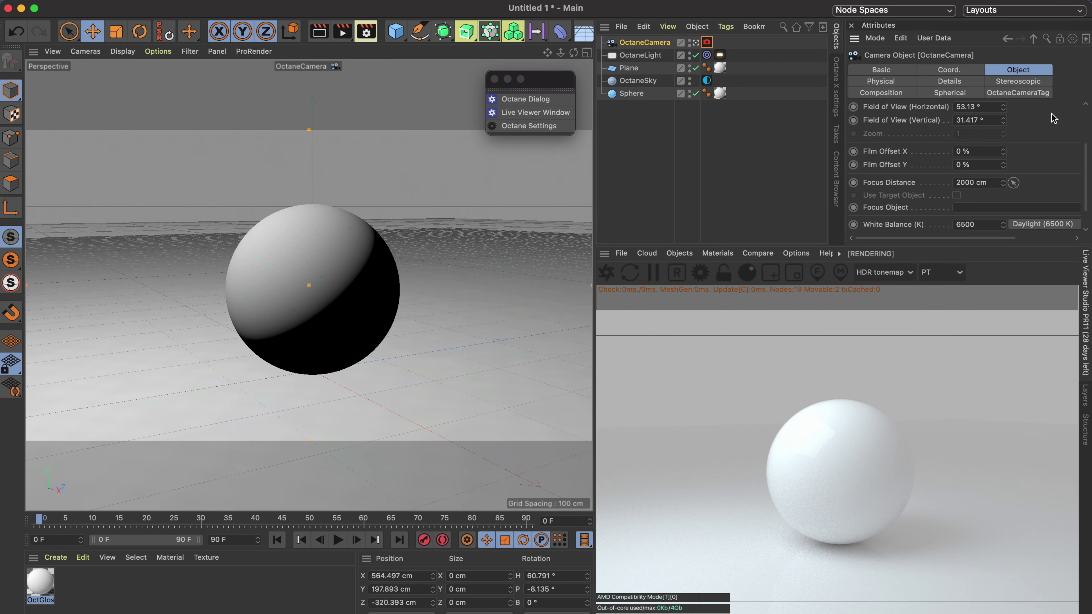
pyautogui.scroll(3, 1088, 162)
# Set the camera focal length to Portrait 80 mm and sensor size to 35 mm Movie.
pyautogui.click(1044, 137)
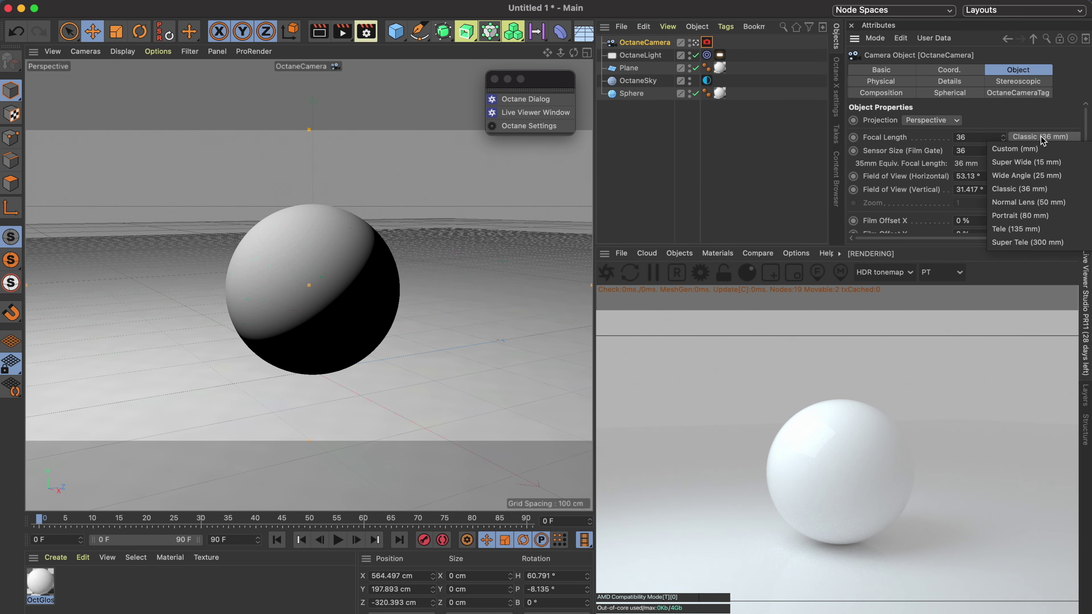
pyautogui.click(1034, 215)
pyautogui.click(1031, 152)
pyautogui.click(1041, 204)
pyautogui.scroll(-5, 309, 285)
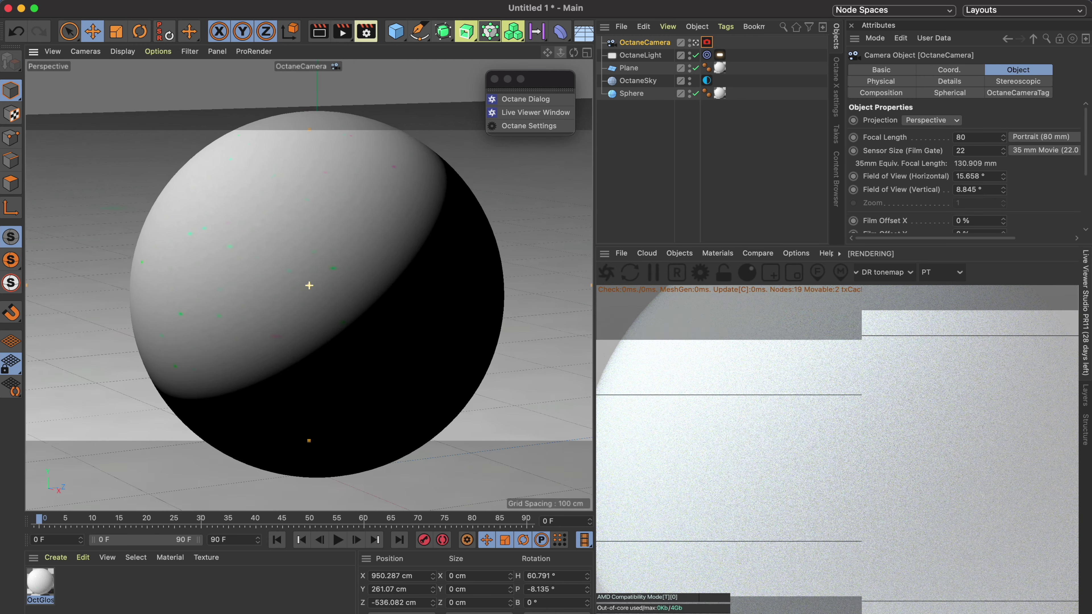
pyautogui.scroll(1, 309, 285)
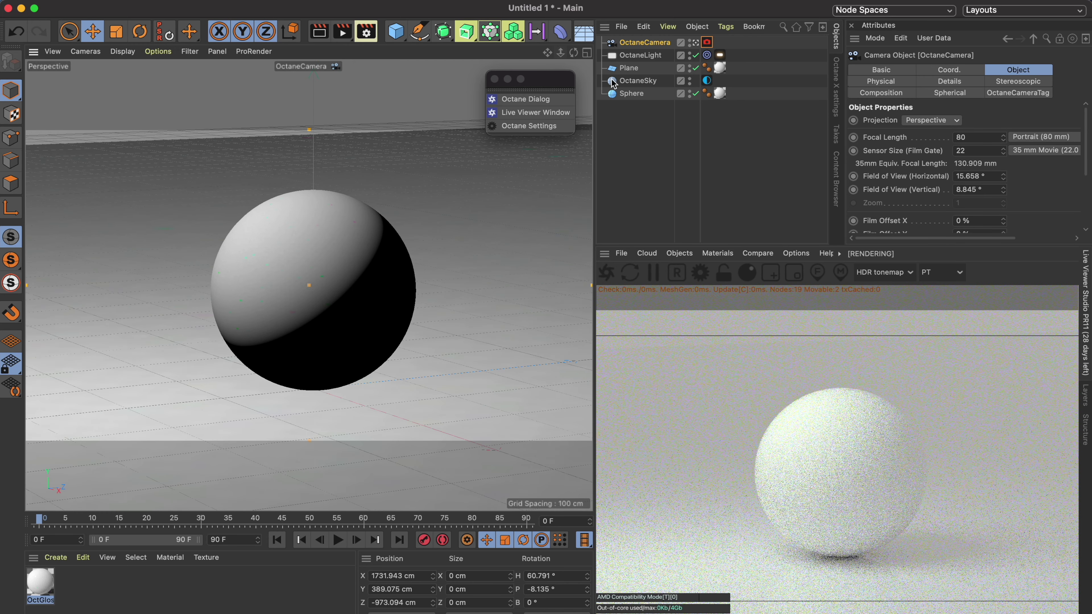
# Try enlarging the floor plane, then undo the scale change.
pyautogui.click(628, 68)
pyautogui.press('t')
pyautogui.moveTo(426, 263); pyautogui.dragTo(360, 288)
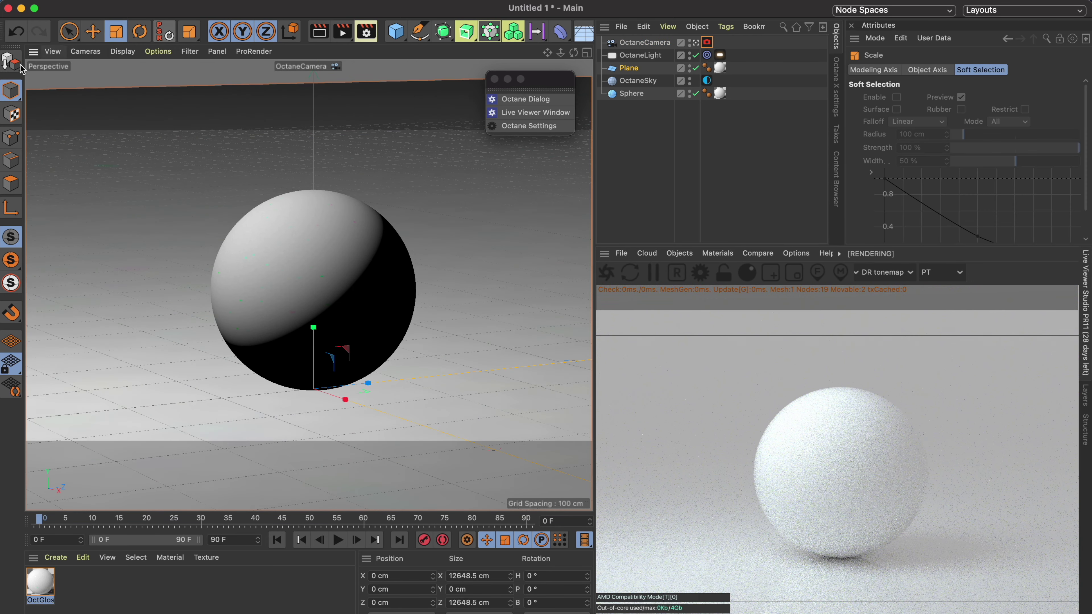
pyautogui.press('e')
pyautogui.press('super+z')
# Browse the LiveDB library's Organic > Skin materials with a wider thumbnail grid.
pyautogui.click(757, 253)
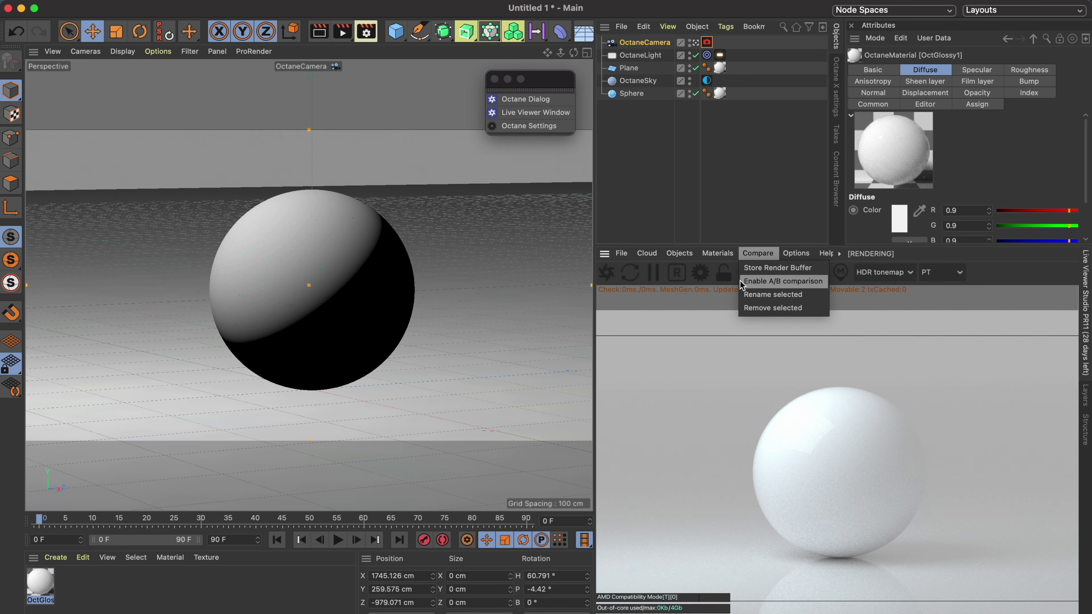
pyautogui.click(727, 267)
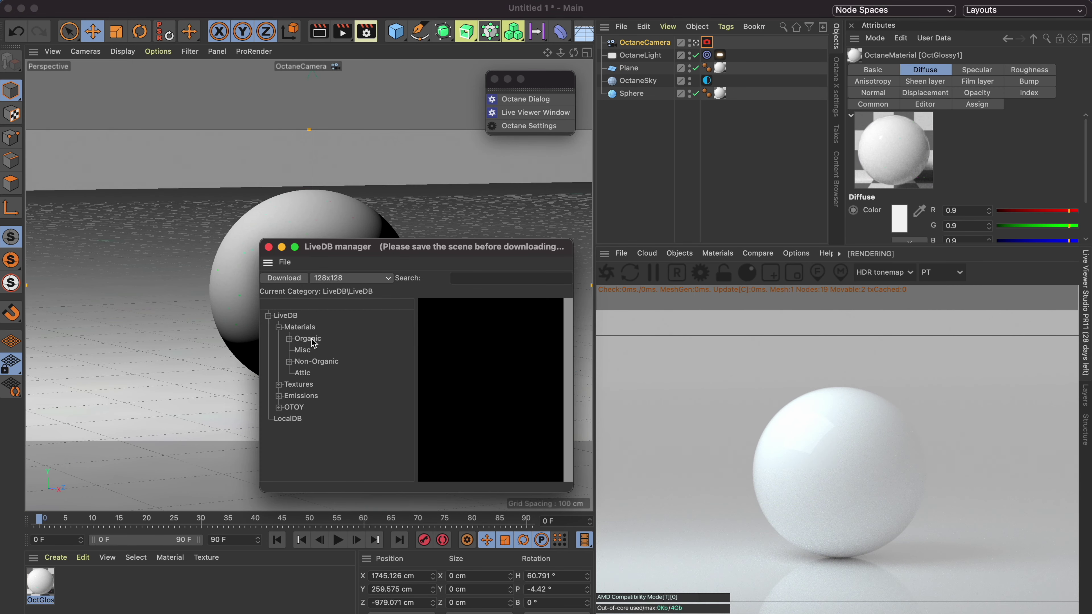
pyautogui.click(289, 338)
pyautogui.click(312, 384)
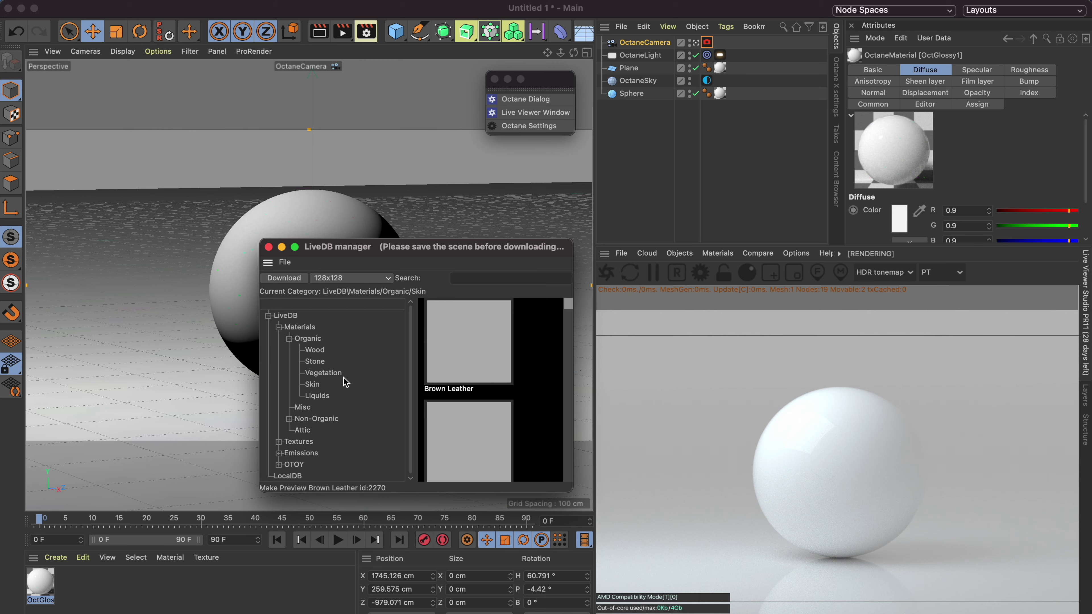
pyautogui.moveTo(579, 485); pyautogui.dragTo(969, 488)
pyautogui.moveTo(966, 309); pyautogui.dragTo(967, 364)
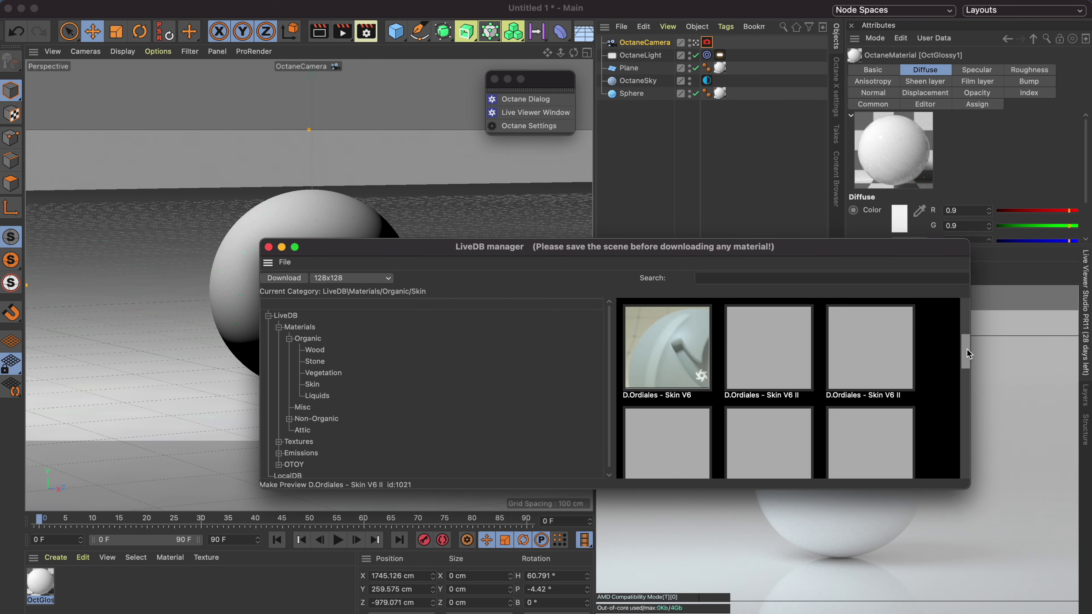
pyautogui.moveTo(611, 387); pyautogui.dragTo(455, 387)
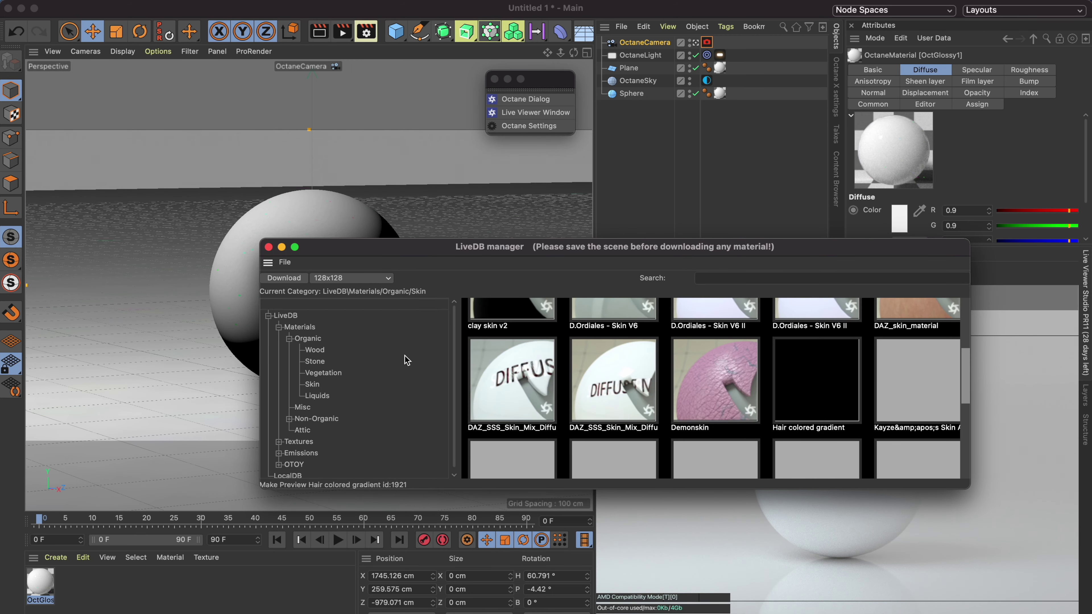
# Download the Reflective SSS material and close the LiveDB library.
pyautogui.click(289, 419)
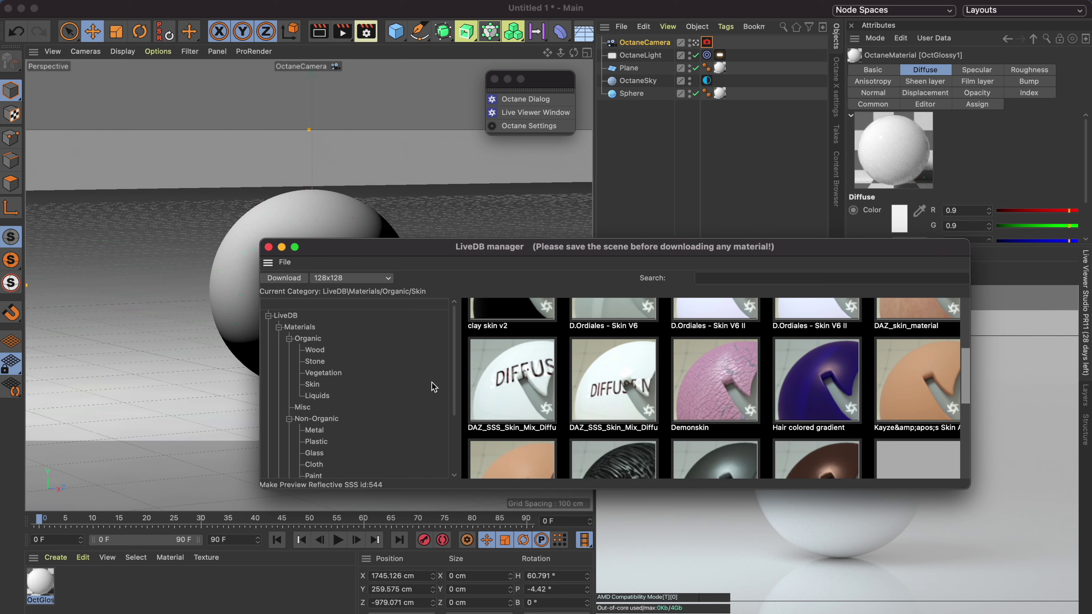
pyautogui.scroll(-1, 458, 394)
pyautogui.scroll(-1, 459, 393)
pyautogui.scroll(-2, 731, 387)
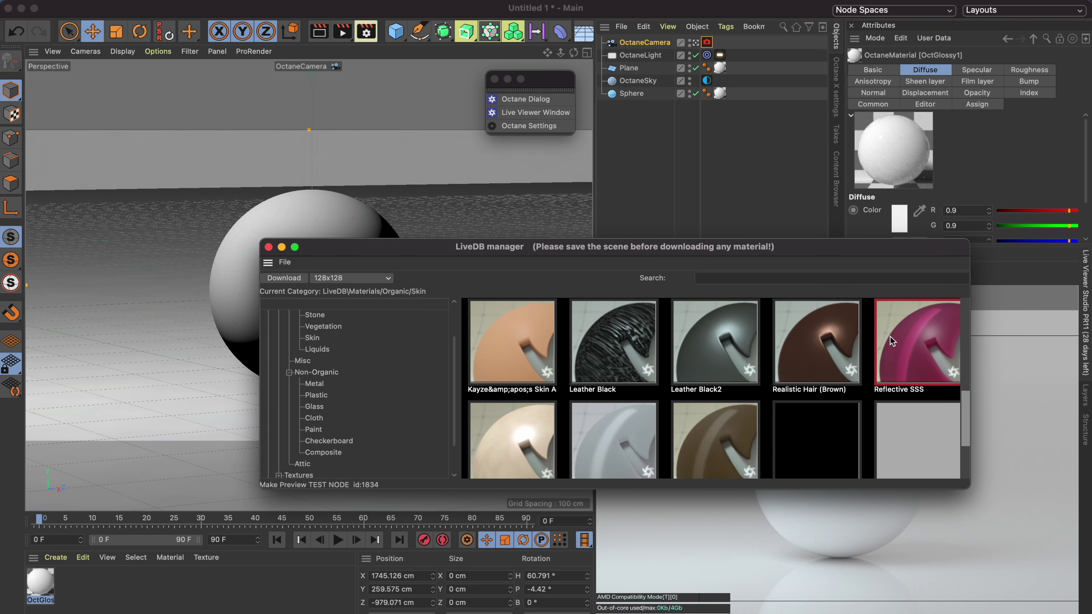
pyautogui.rightClick(905, 332)
pyautogui.click(927, 363)
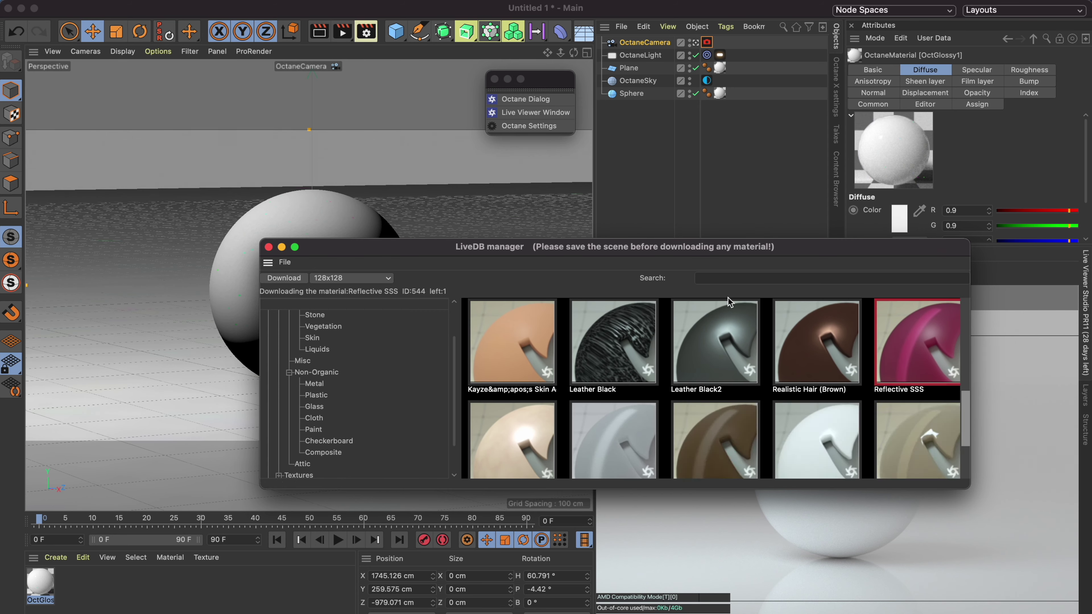
pyautogui.click(267, 247)
pyautogui.click(231, 592)
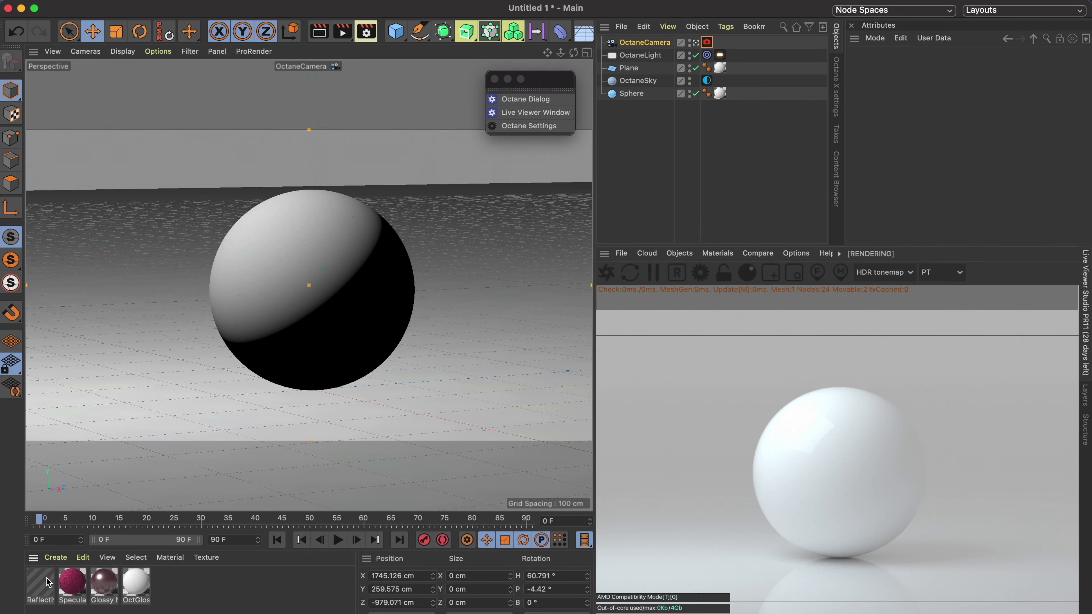
pyautogui.click(43, 592)
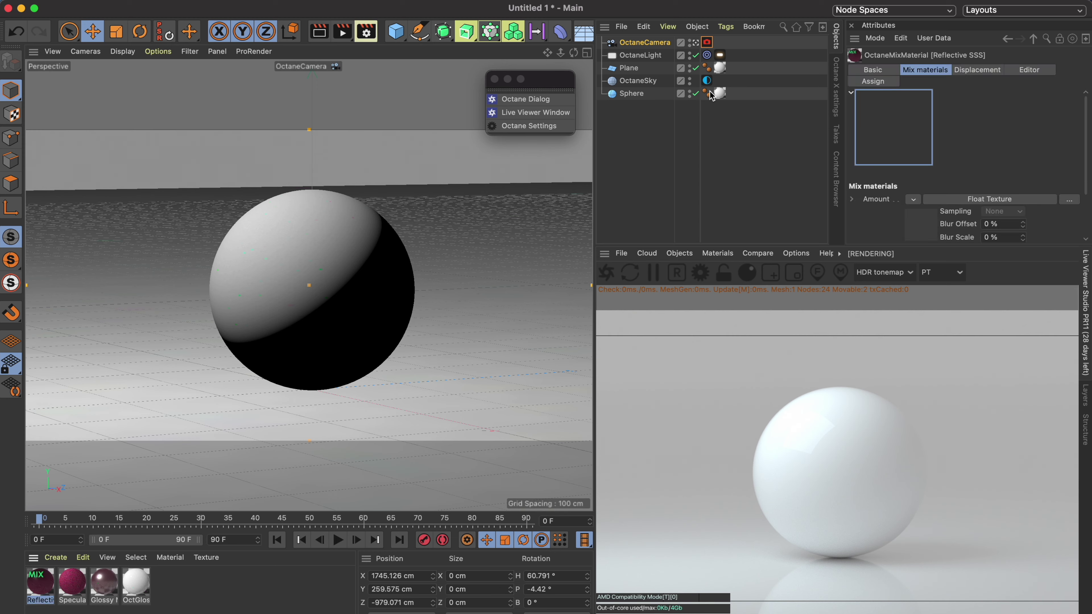
pyautogui.click(494, 79)
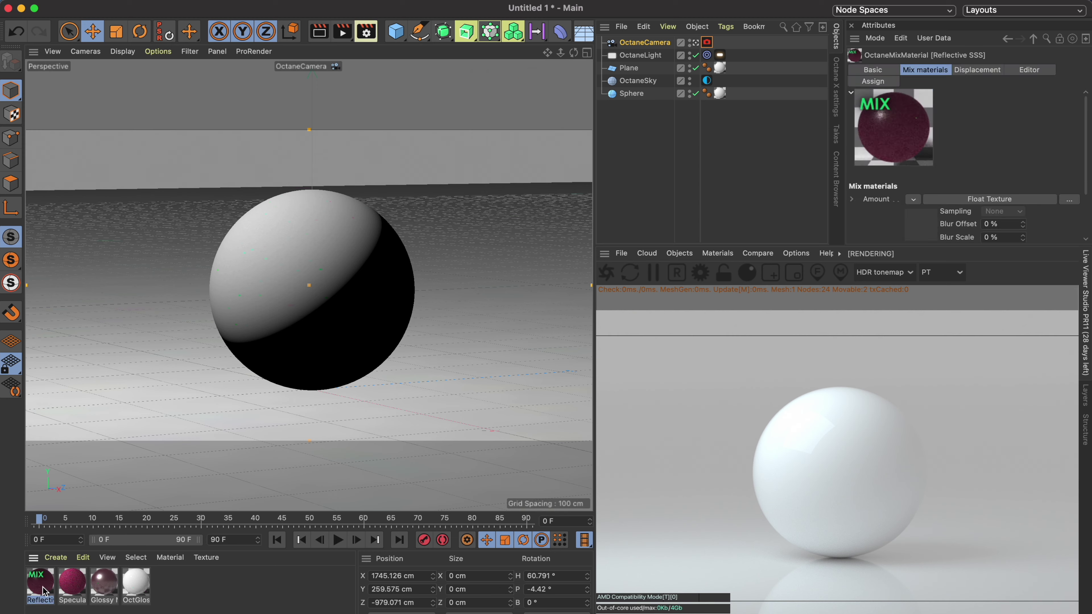
pyautogui.moveTo(43, 592); pyautogui.dragTo(632, 93)
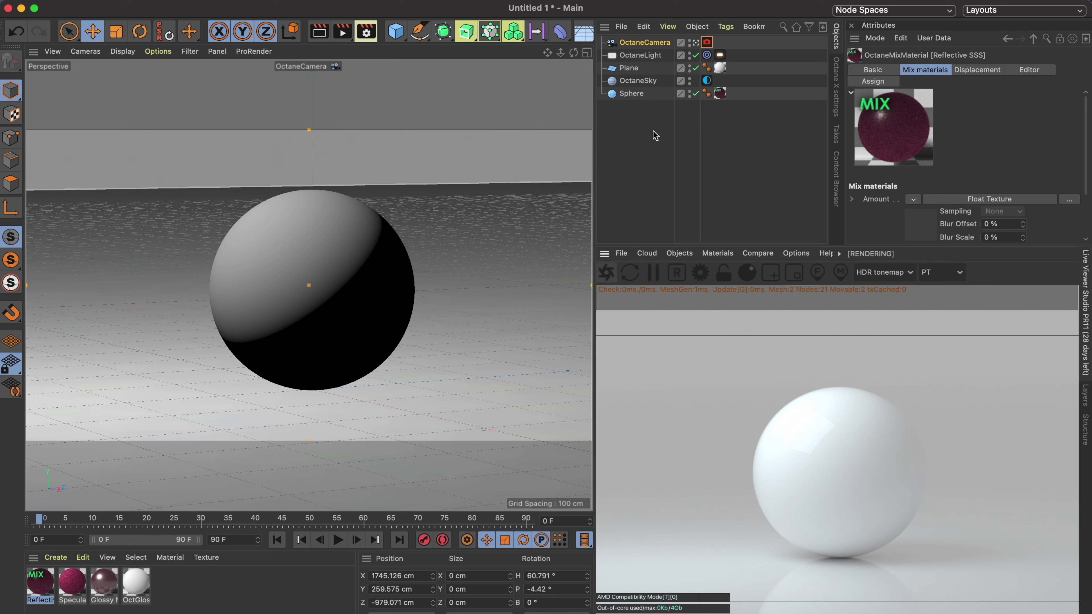
pyautogui.click(659, 156)
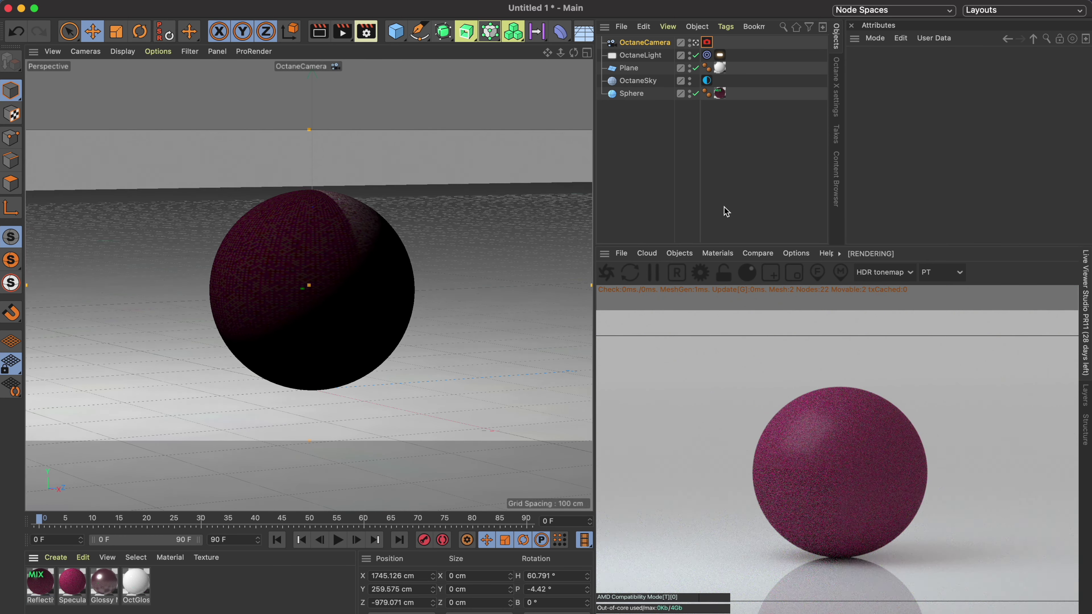
pyautogui.click(717, 253)
pyautogui.click(669, 207)
# Download Acrylic_Green from the LiveDB Plastic materials category.
pyautogui.moveTo(647, 229); pyautogui.dragTo(456, 112)
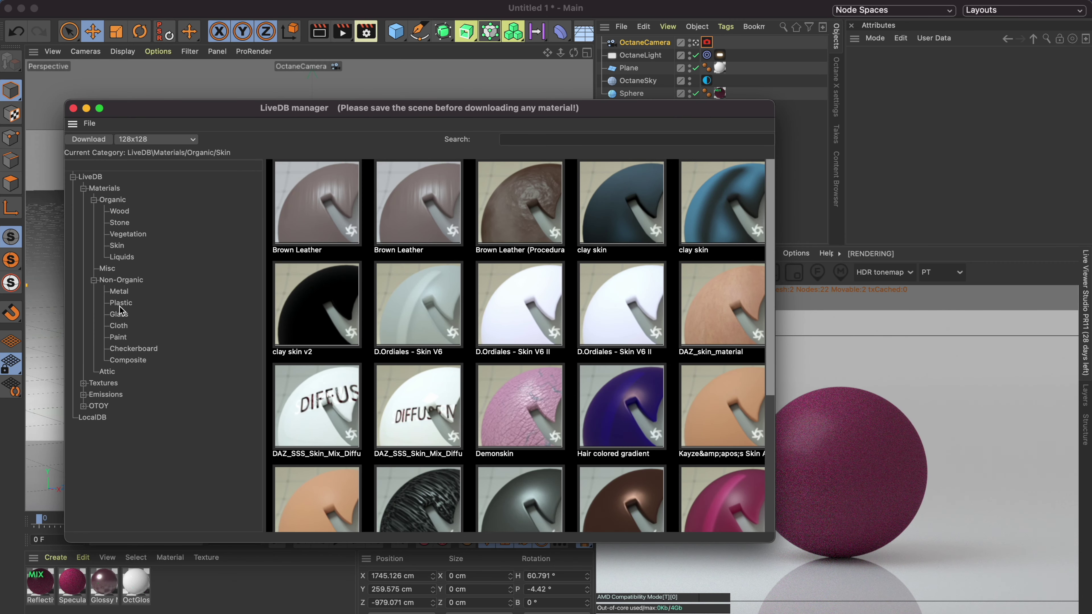
pyautogui.click(120, 304)
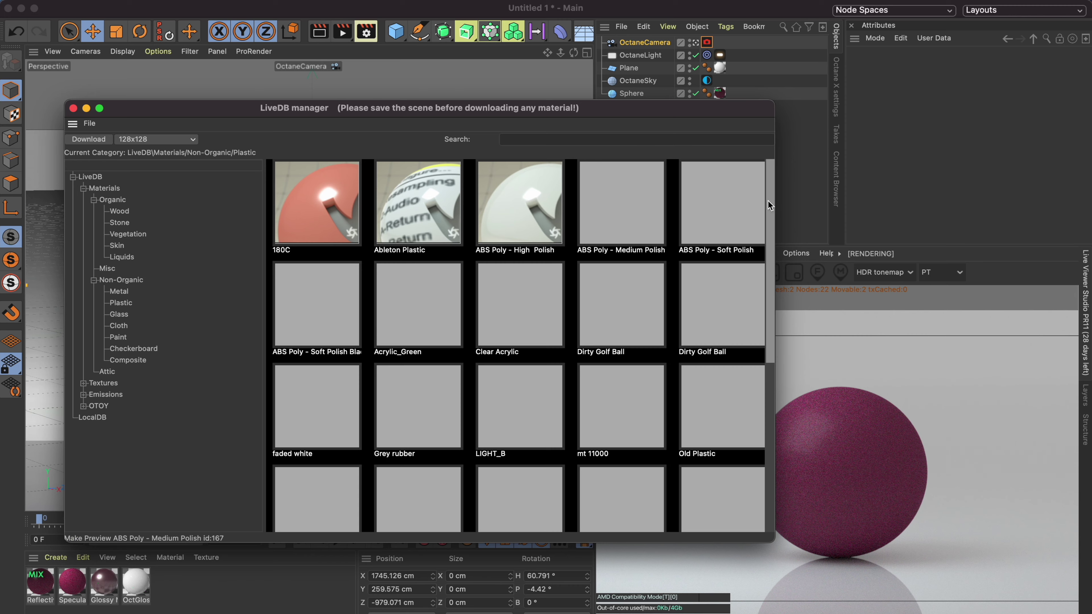
pyautogui.scroll(-1, 770, 206)
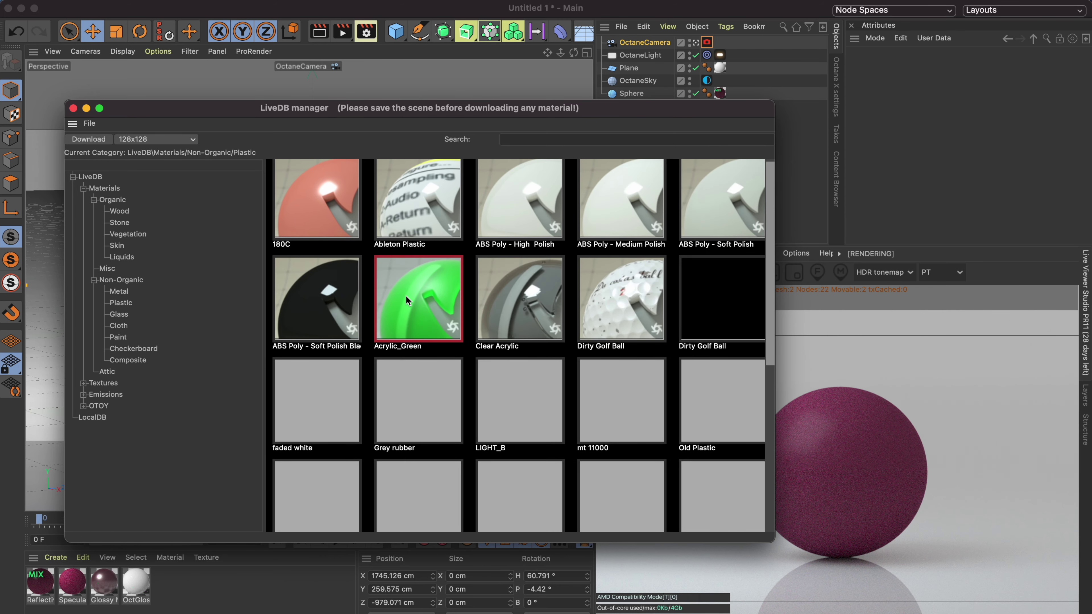
pyautogui.rightClick(407, 295)
pyautogui.click(432, 319)
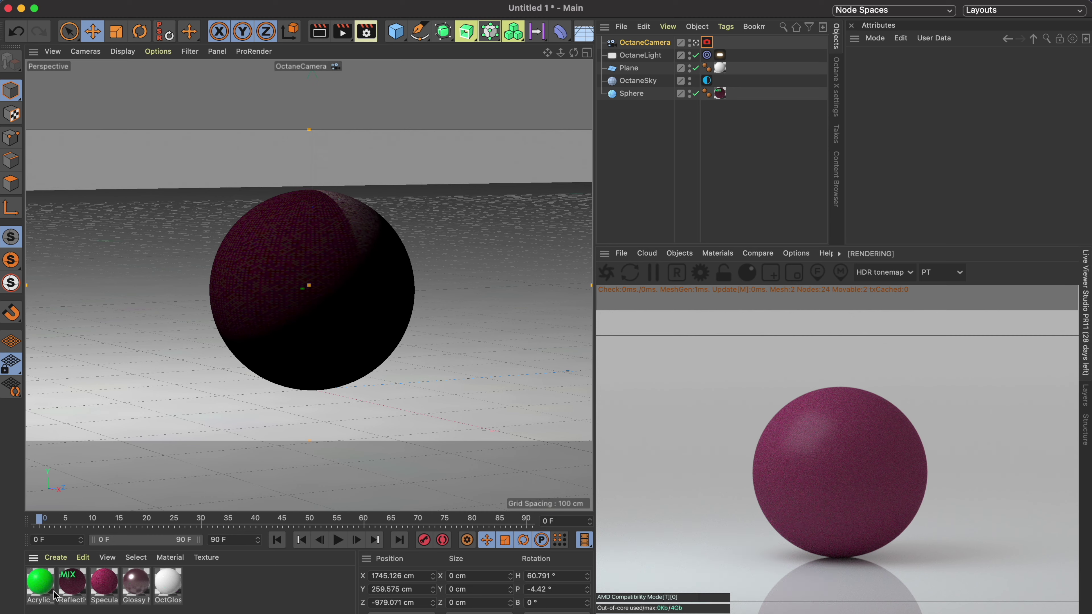
# Apply Acrylic_Green to the sphere and delete the three old materials.
pyautogui.moveTo(50, 590); pyautogui.dragTo(731, 93)
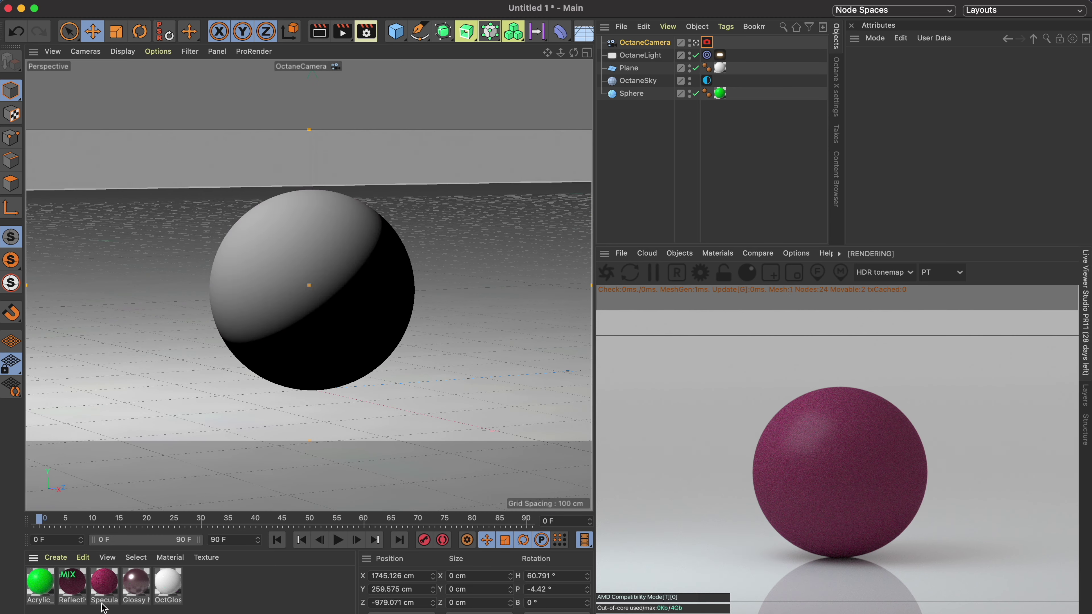
pyautogui.keyDown('shift'); pyautogui.click(138, 593); pyautogui.keyUp('shift')
pyautogui.press('Delete')
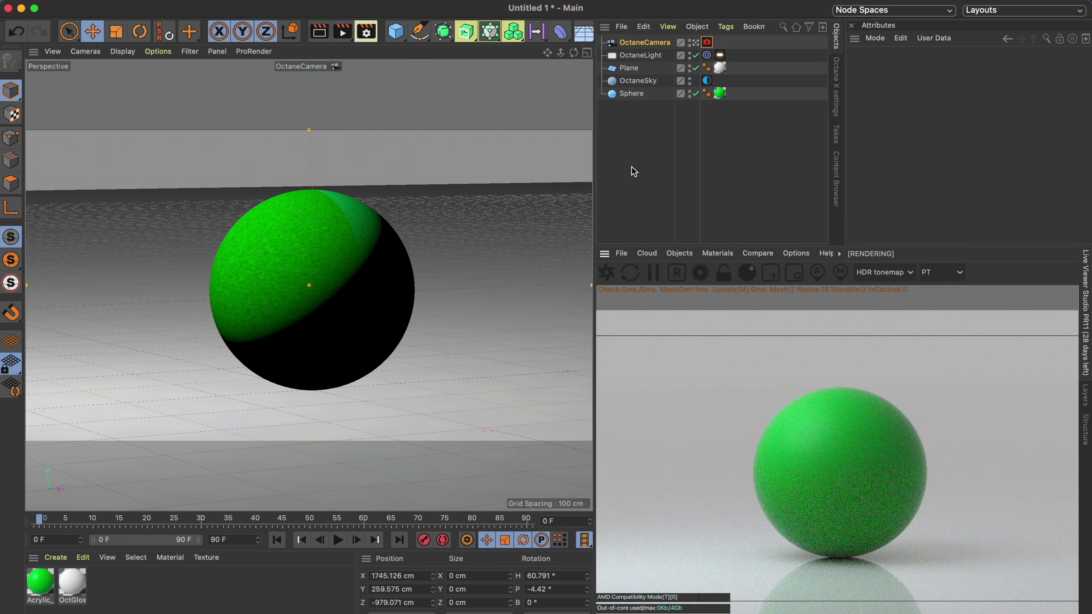
# Set the sphere's segment count to 50.
pyautogui.click(632, 94)
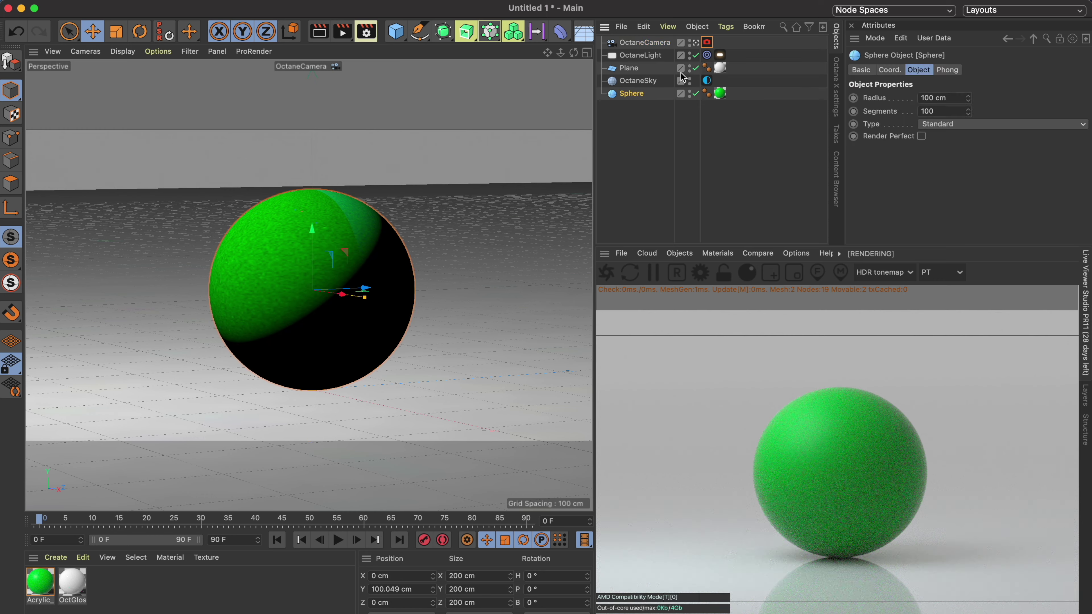
pyautogui.click(948, 112)
pyautogui.write('30')
pyautogui.press('Return')
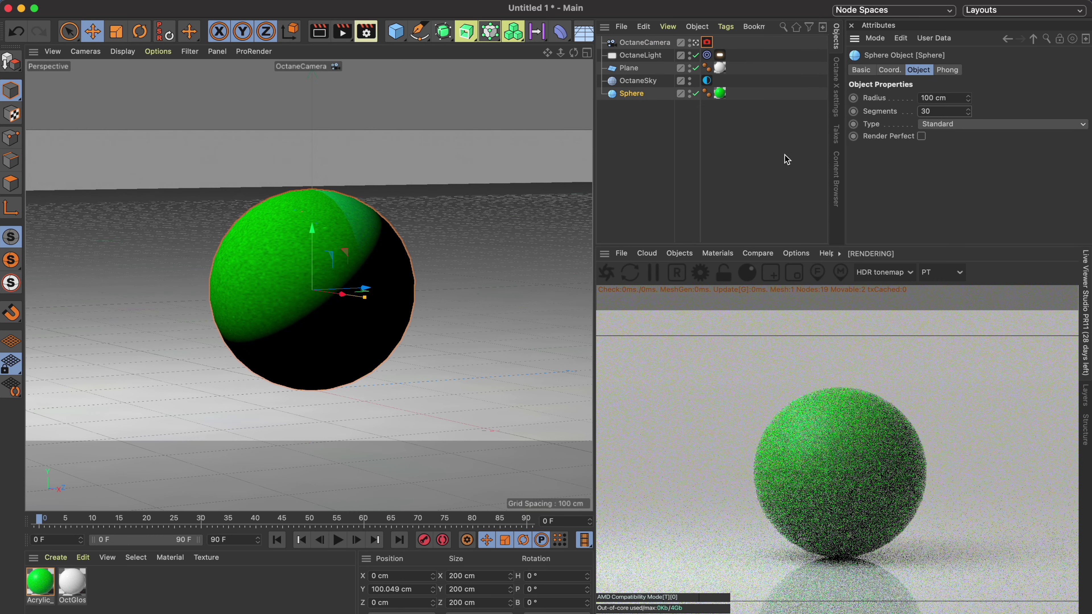
pyautogui.click(706, 93)
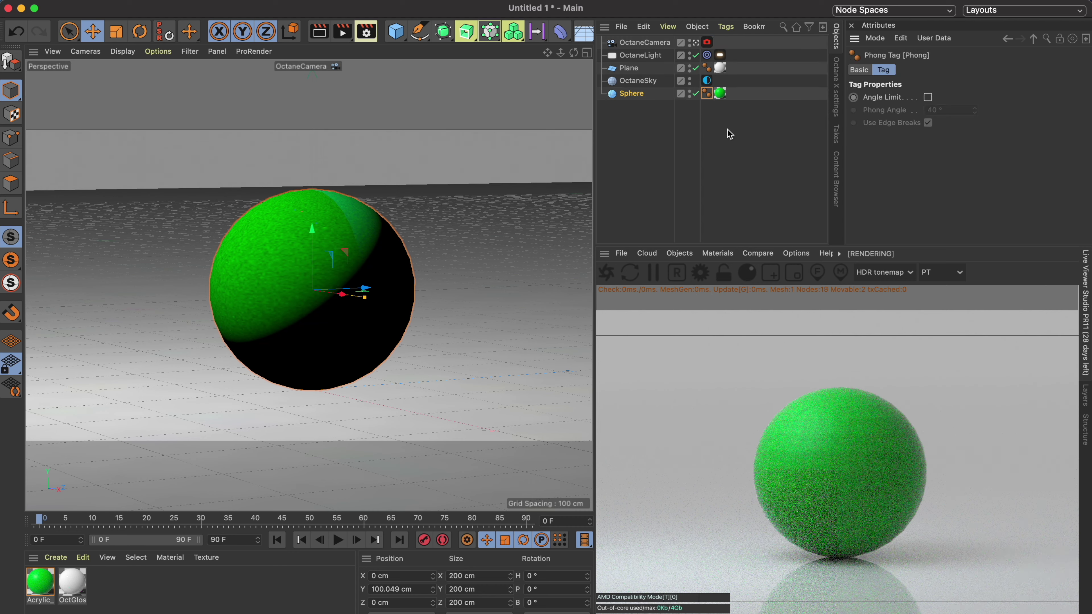
pyautogui.click(720, 94)
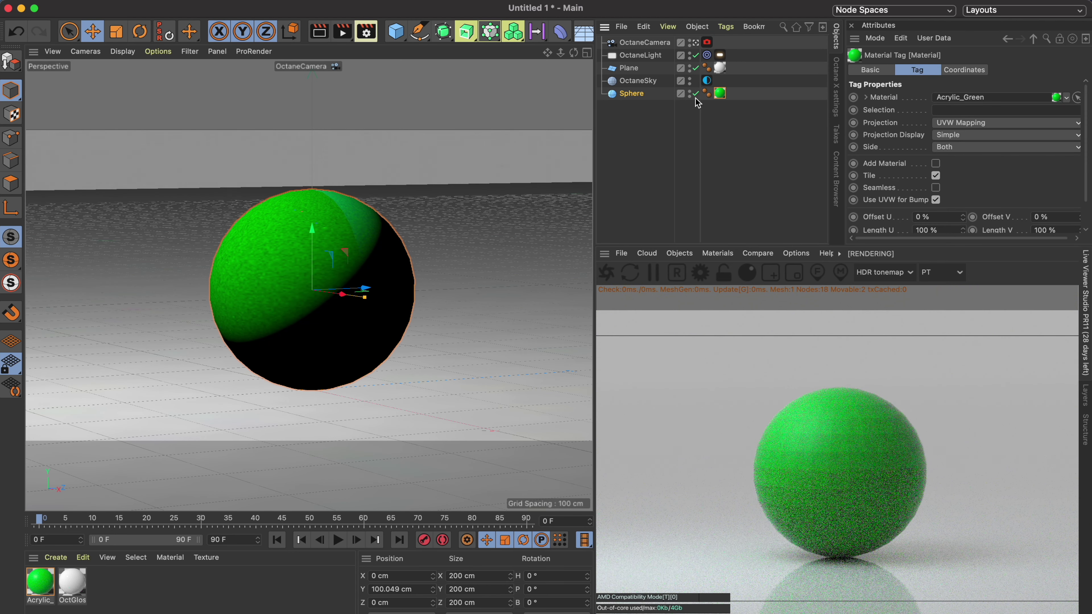
pyautogui.click(640, 94)
pyautogui.write('50')
pyautogui.press('Return')
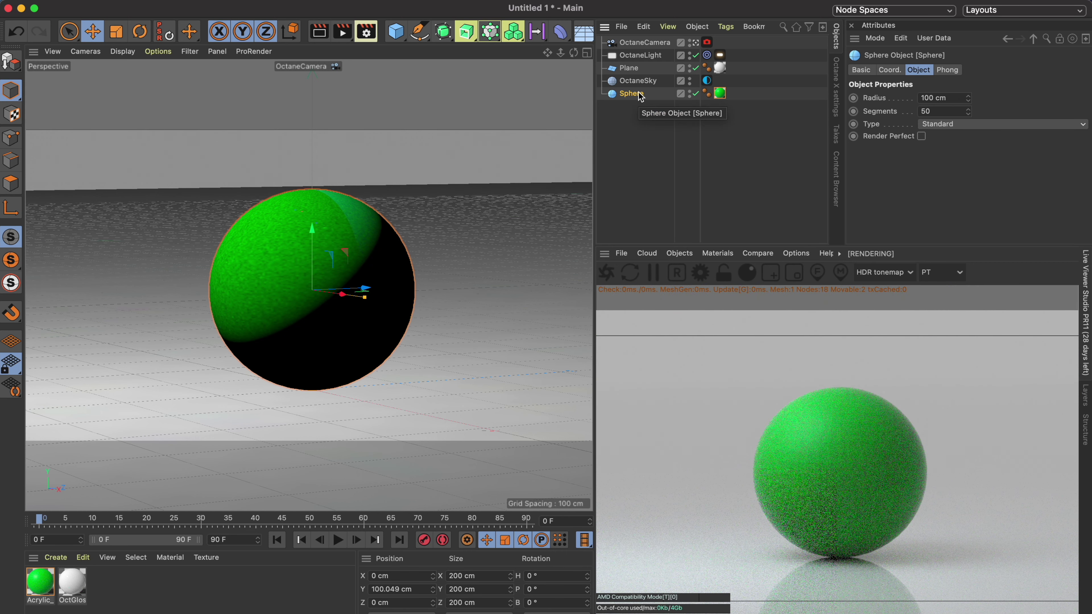
# Set the sphere's Acrylic_Green material projection to Spherical.
pyautogui.click(720, 93)
pyautogui.click(1006, 123)
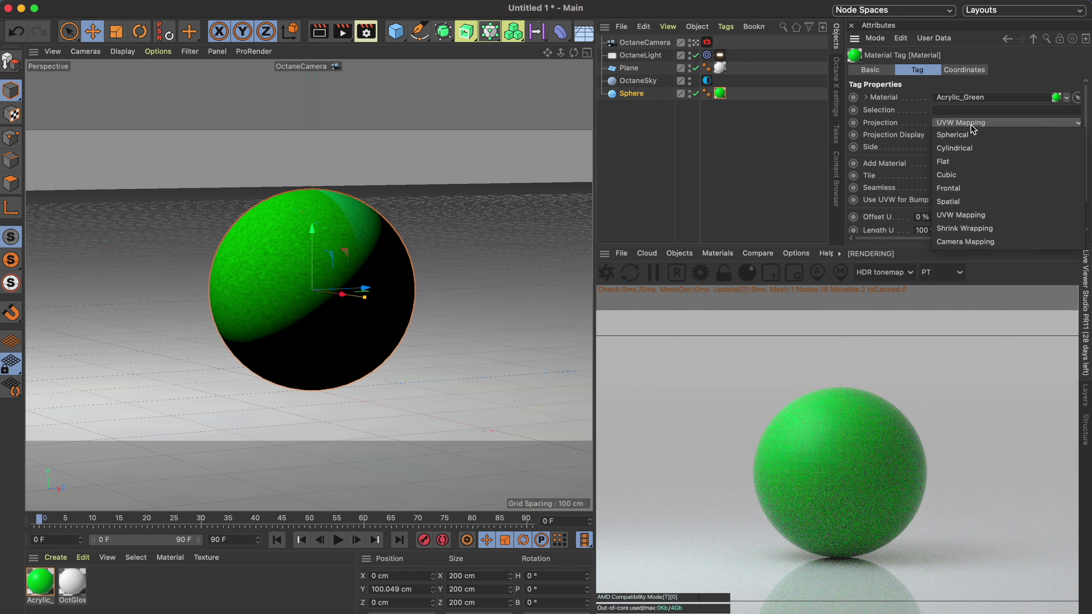
pyautogui.click(641, 142)
# Wrap the sphere in a Grid Array Cloner of 3×1×3 and zoom out to see it.
pyautogui.click(631, 93)
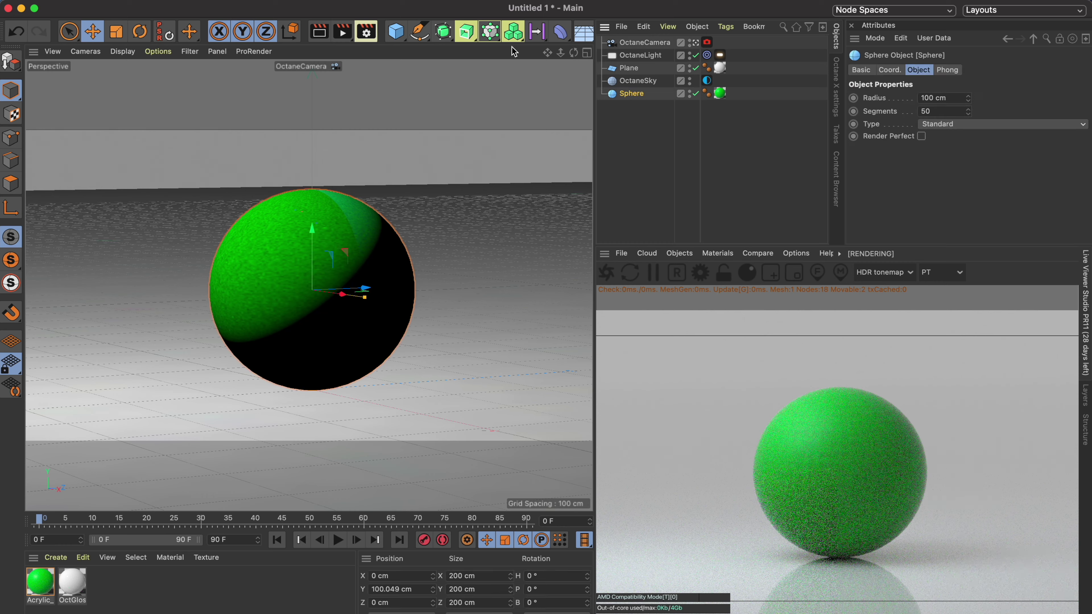
pyautogui.click(490, 31)
pyautogui.keyDown('alt'); pyautogui.click(533, 44); pyautogui.keyUp('alt')
pyautogui.click(639, 107)
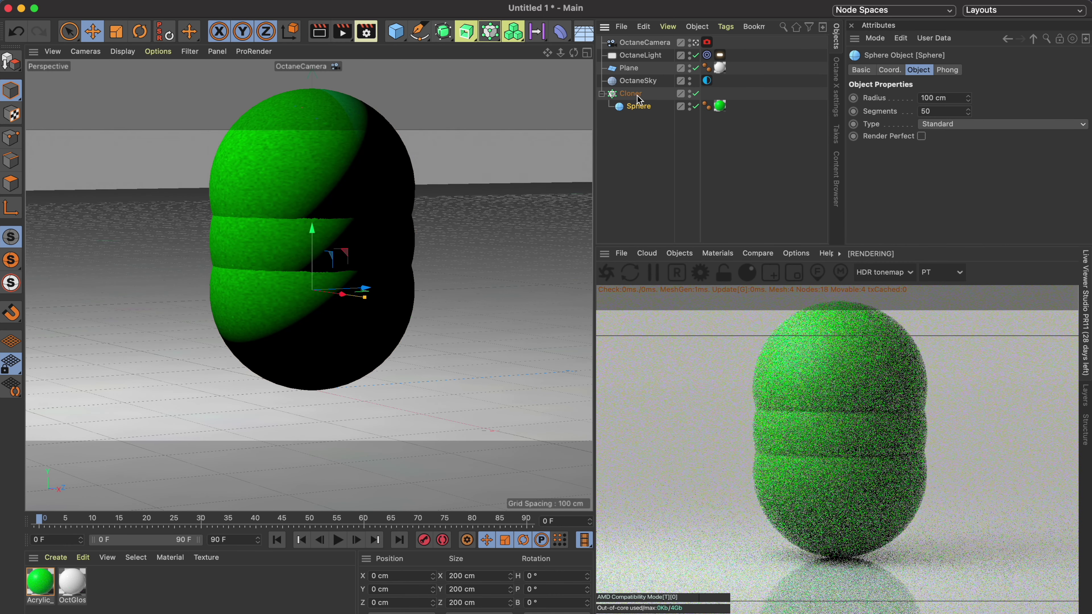
pyautogui.click(929, 113)
pyautogui.click(932, 99)
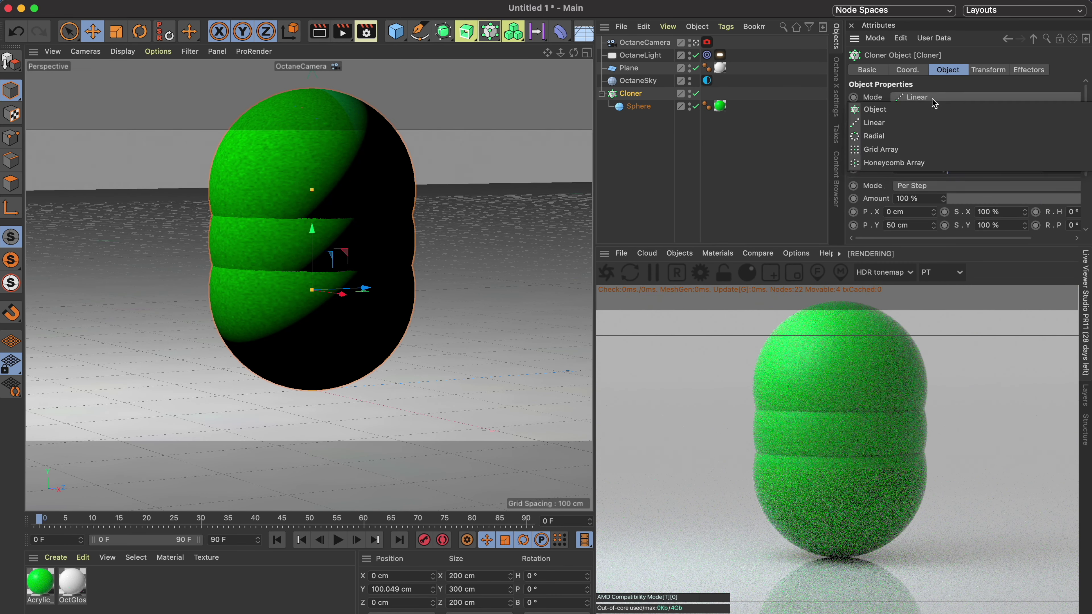
pyautogui.click(880, 150)
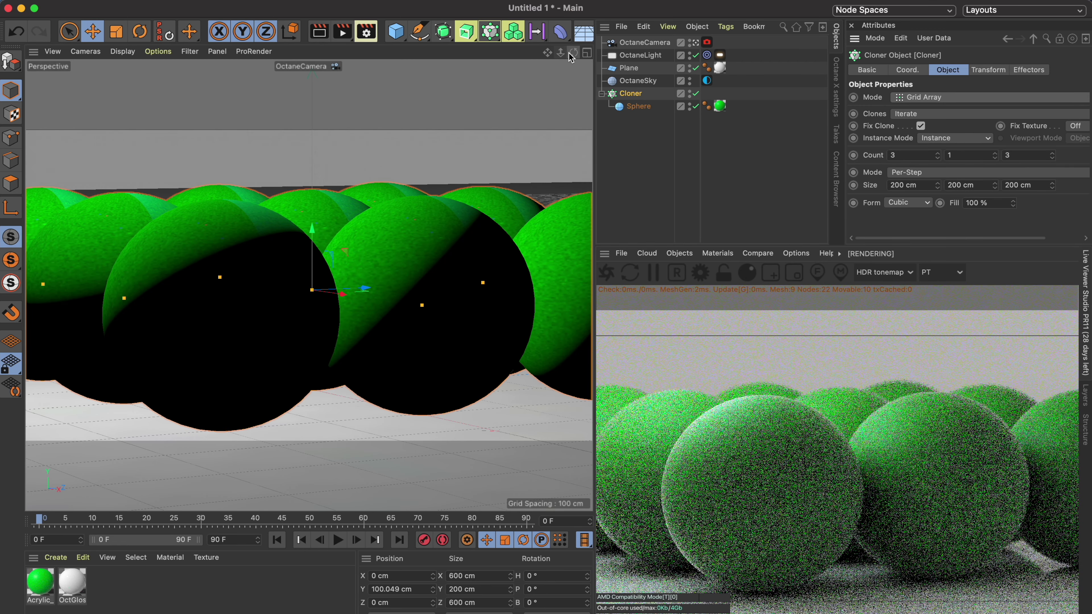
pyautogui.moveTo(575, 57); pyautogui.dragTo(557, 59)
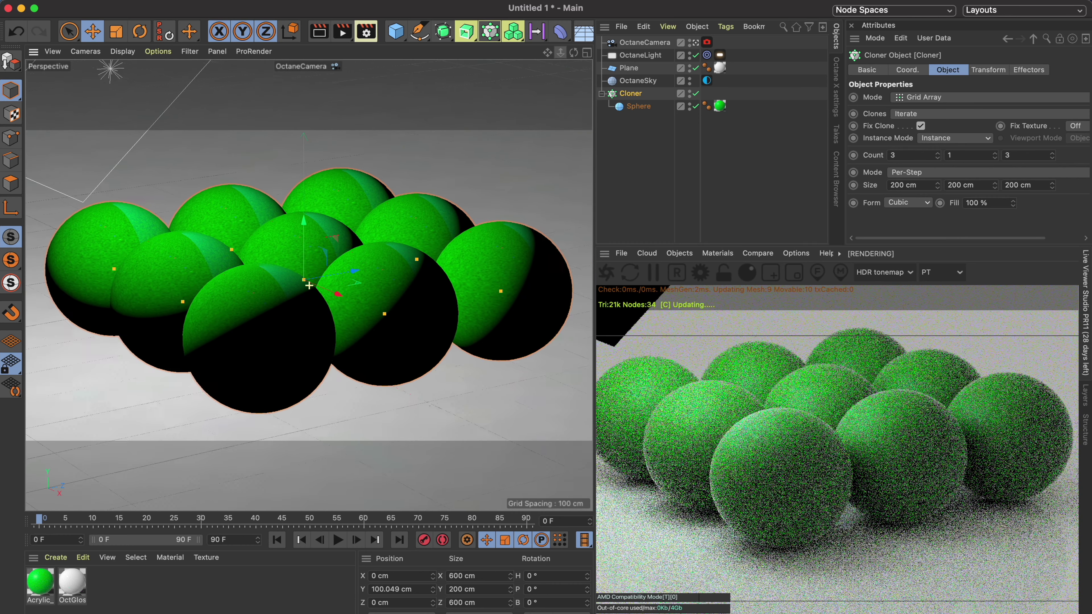
# Turn off Camera visibility in the area light's Octane LightTag.
pyautogui.click(626, 55)
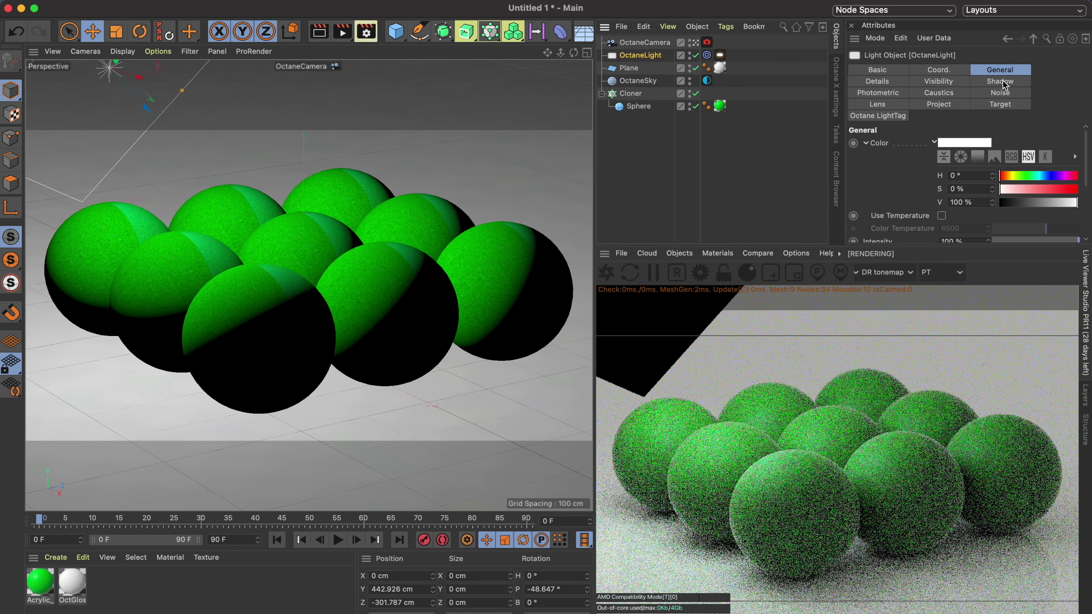
pyautogui.click(939, 81)
pyautogui.scroll(-5, 1085, 153)
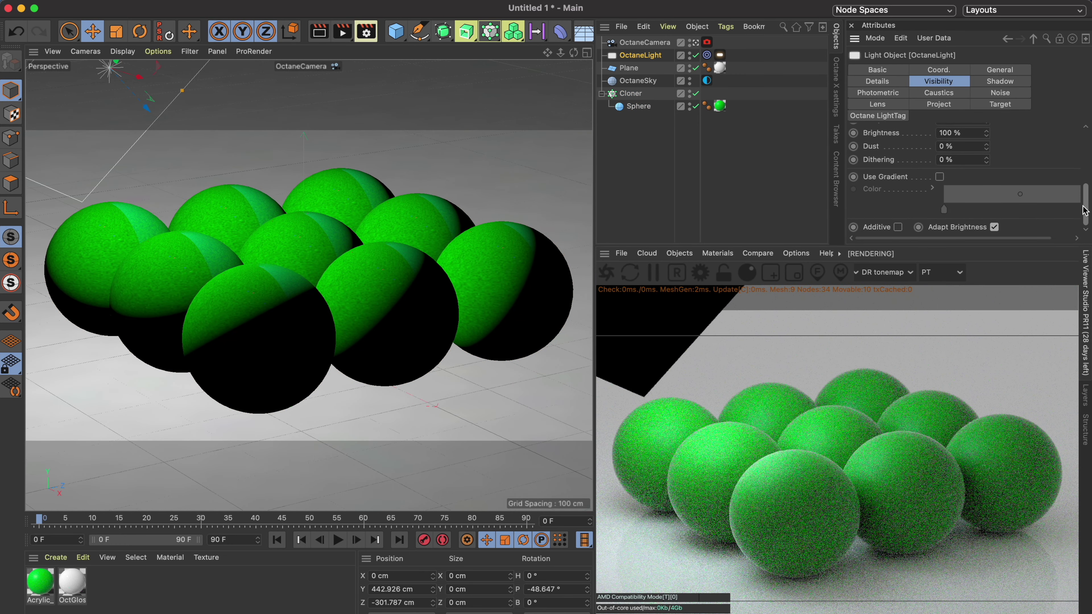
pyautogui.scroll(5, 1053, 129)
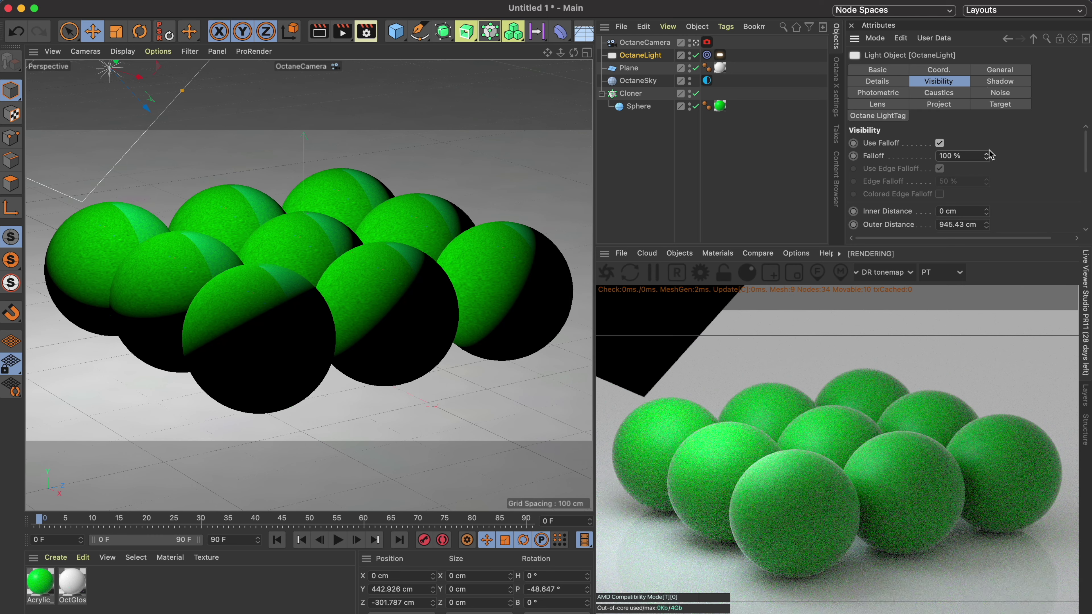
pyautogui.click(707, 55)
pyautogui.click(1029, 69)
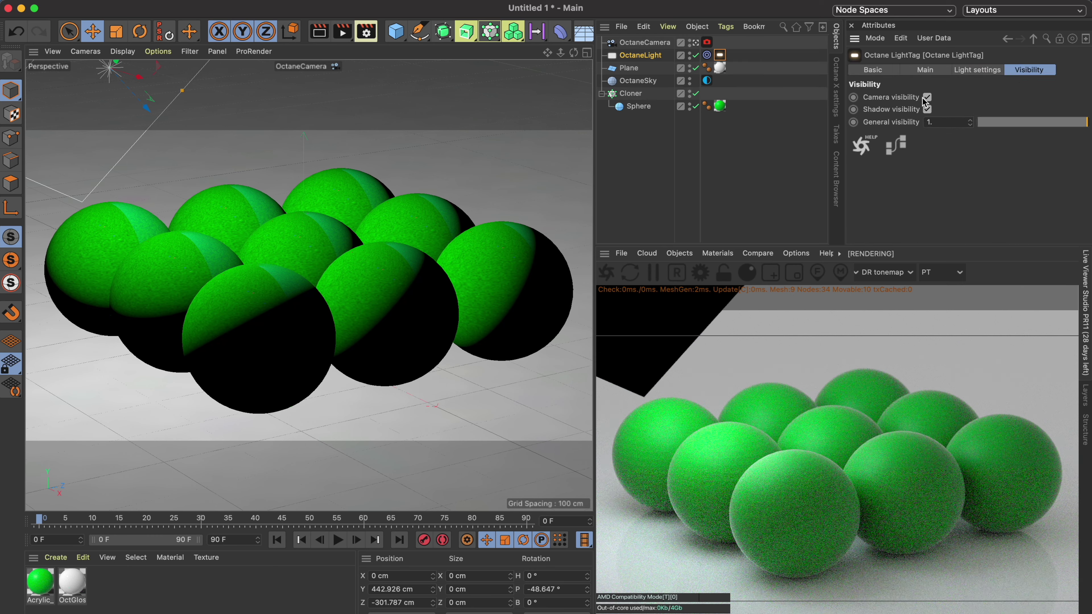
pyautogui.click(927, 98)
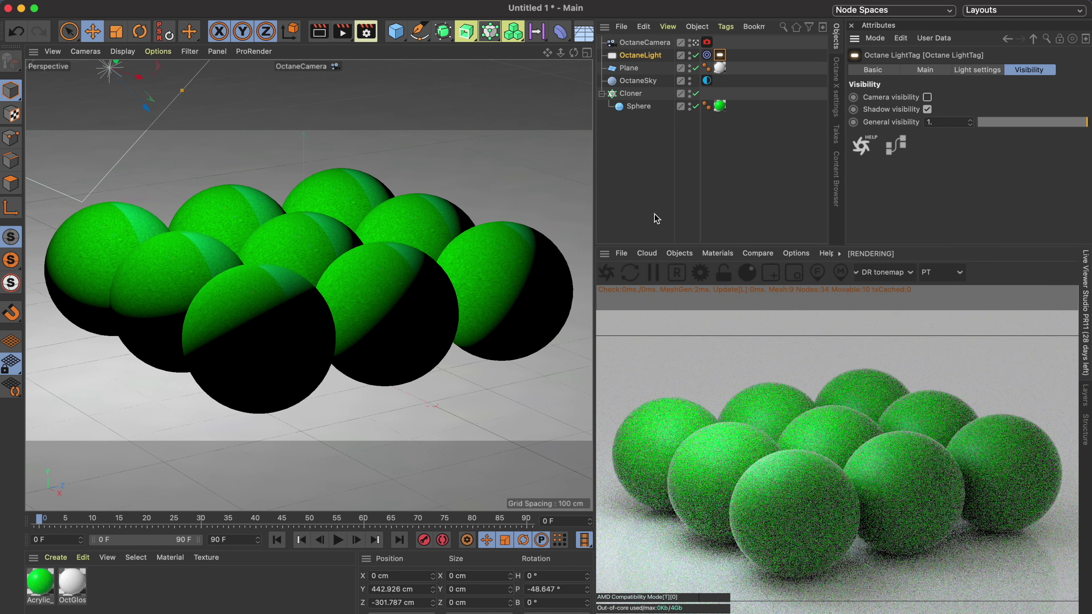
pyautogui.click(707, 42)
# Explore the camera tag's Thinlens depth of field settings, toggling auto focus.
pyautogui.click(880, 82)
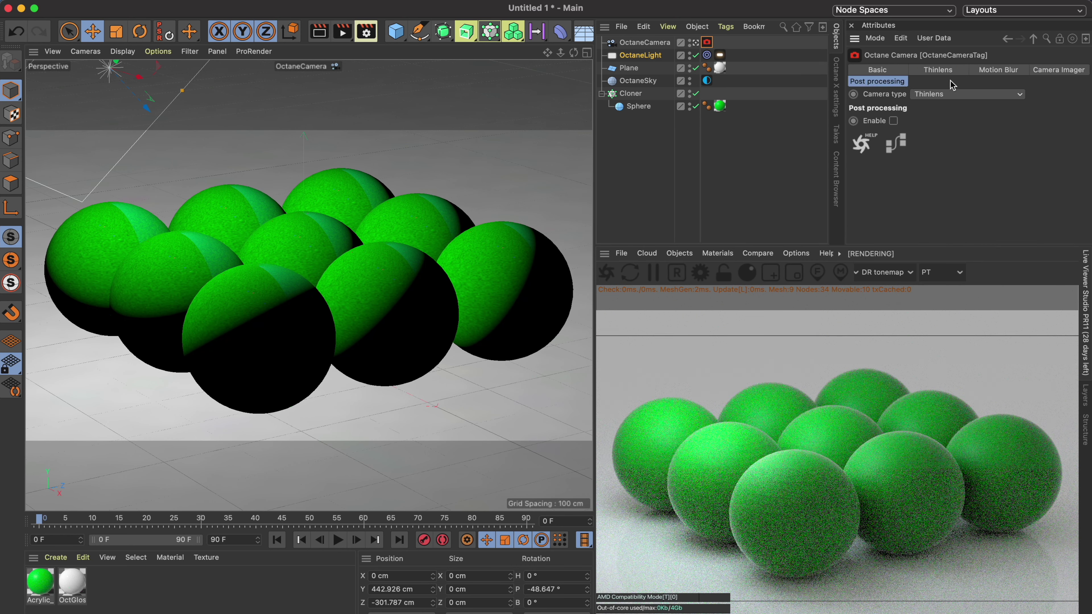
pyautogui.click(938, 70)
pyautogui.moveTo(1085, 122); pyautogui.dragTo(1089, 174)
pyautogui.scroll(-1, 1040, 143)
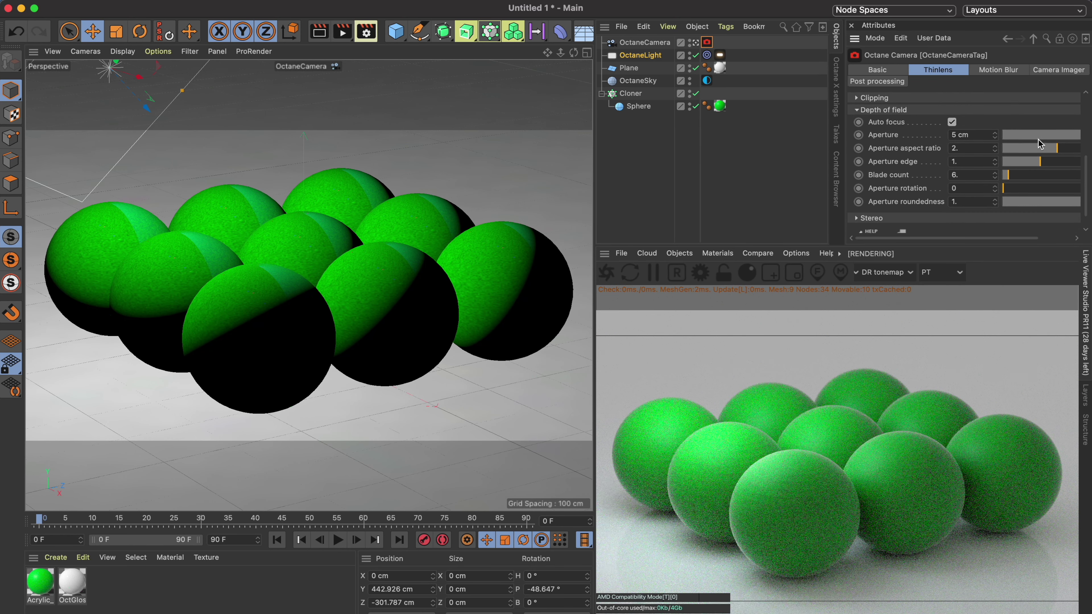
pyautogui.click(952, 122)
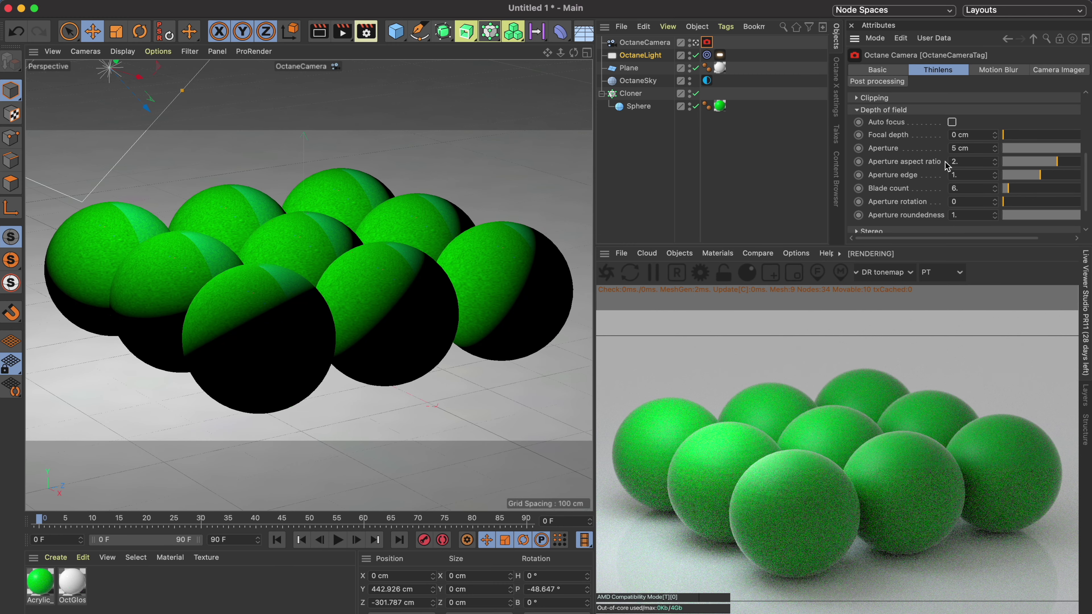
pyautogui.moveTo(1019, 135)
pyautogui.mouseDown()
pyautogui.moveTo(1032, 136)
pyautogui.moveTo(1004, 136)
pyautogui.mouseUp()
pyautogui.click(665, 43)
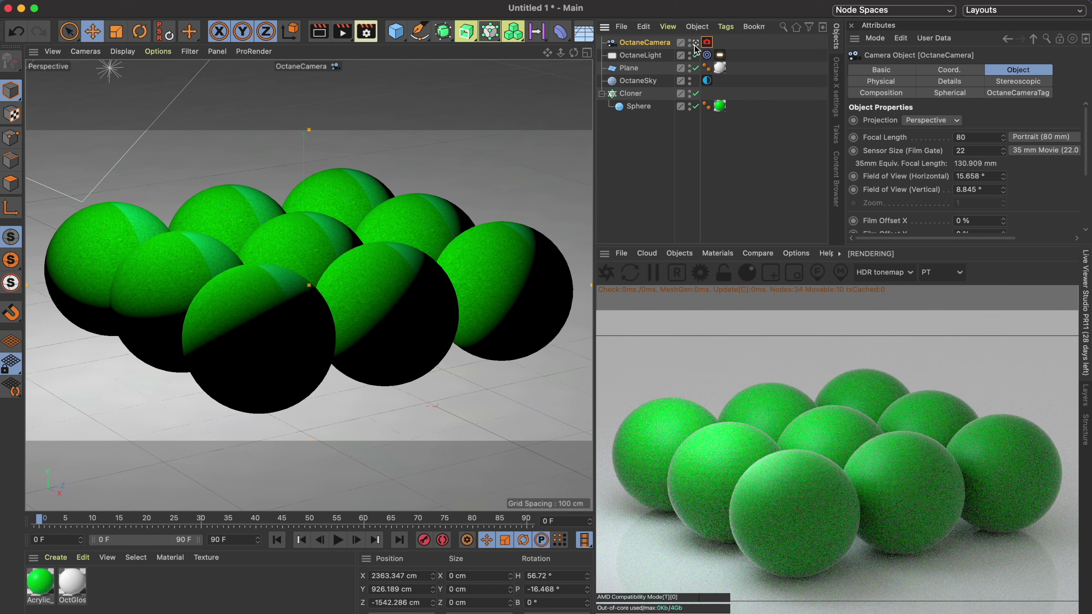
pyautogui.scroll(-3, 1091, 168)
pyautogui.scroll(-3, 1090, 169)
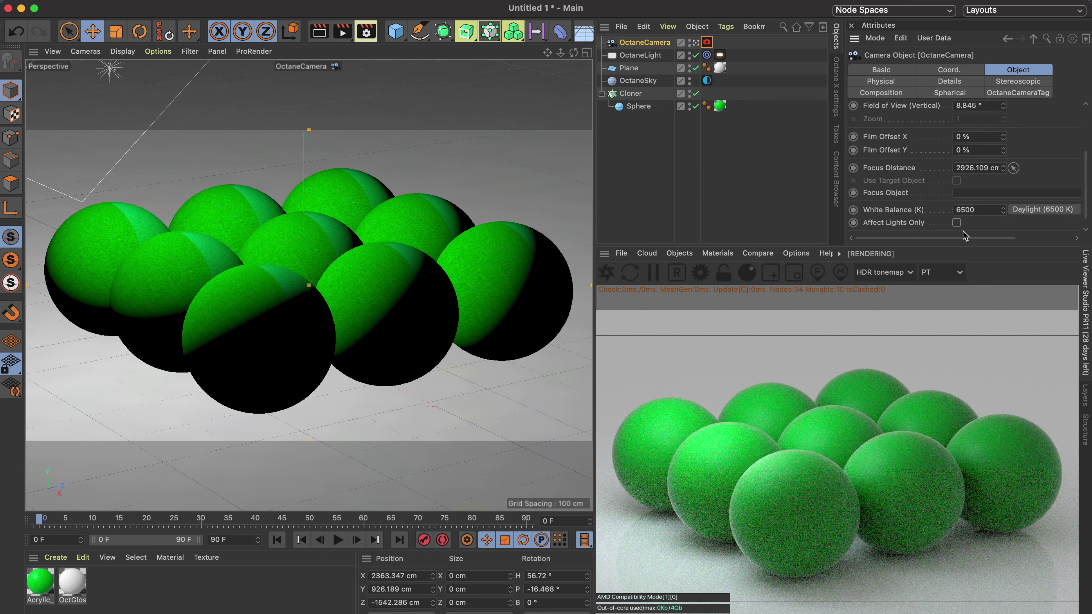
# Make the Sphere the camera's focus target and lower the aperture.
pyautogui.moveTo(628, 103); pyautogui.dragTo(970, 196)
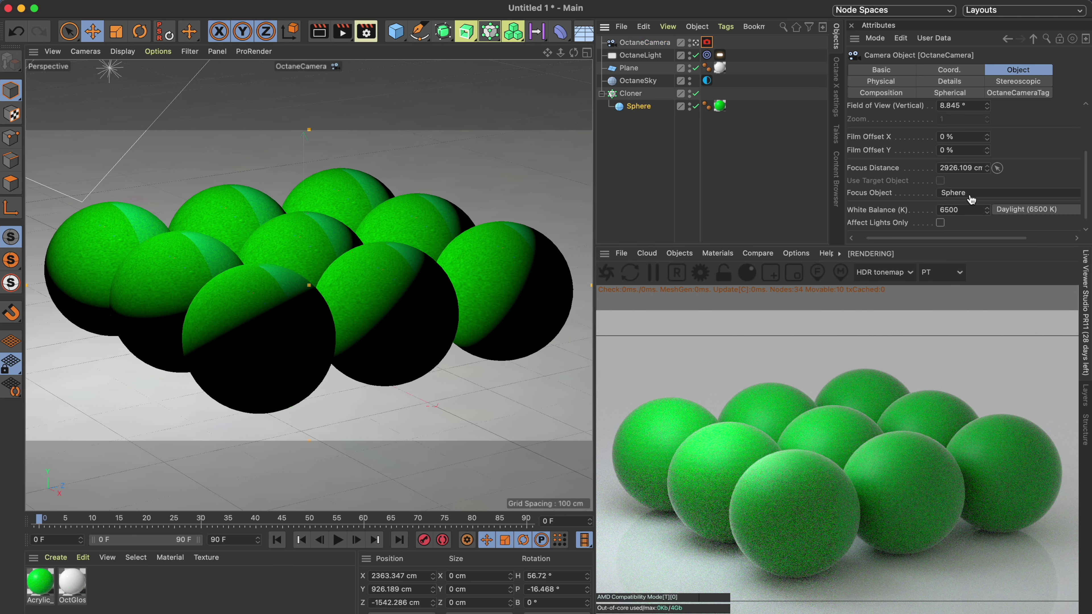
pyautogui.click(1018, 92)
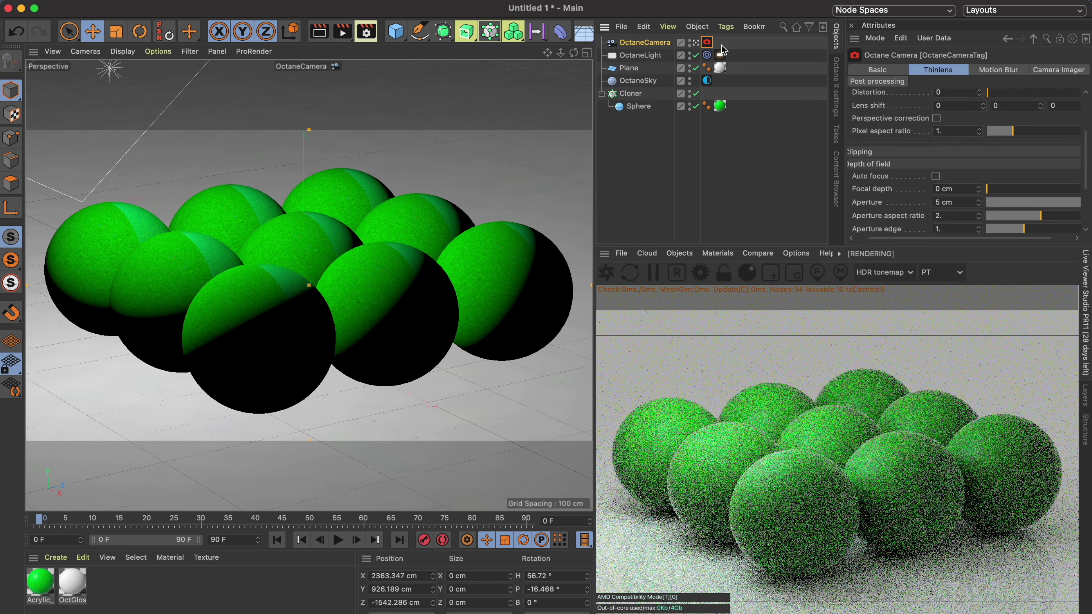
pyautogui.scroll(-3, 927, 188)
pyautogui.scroll(-1, 926, 188)
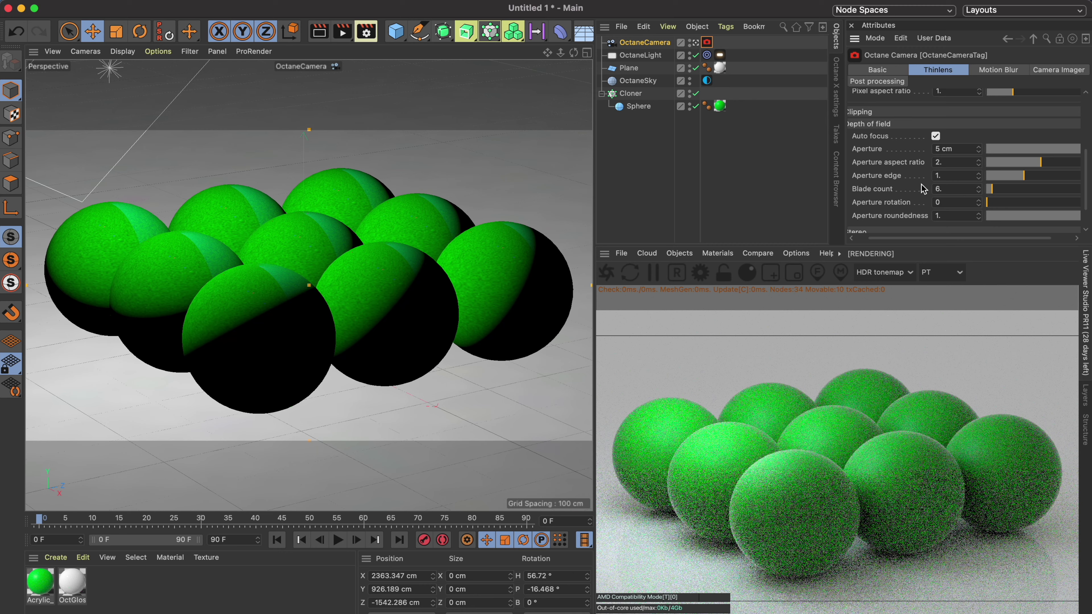
pyautogui.click(1028, 150)
pyautogui.moveTo(1029, 162)
pyautogui.mouseDown()
pyautogui.moveTo(1016, 167)
pyautogui.moveTo(1089, 151)
pyautogui.mouseUp()
pyautogui.hotkey('ctrl', 'z')
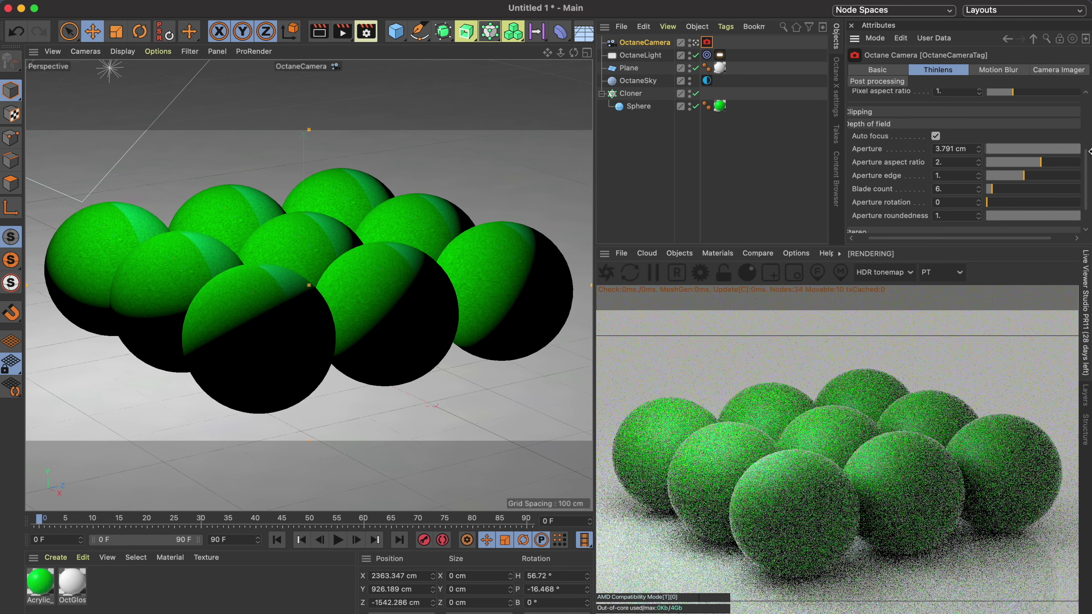
pyautogui.scroll(1, 1088, 172)
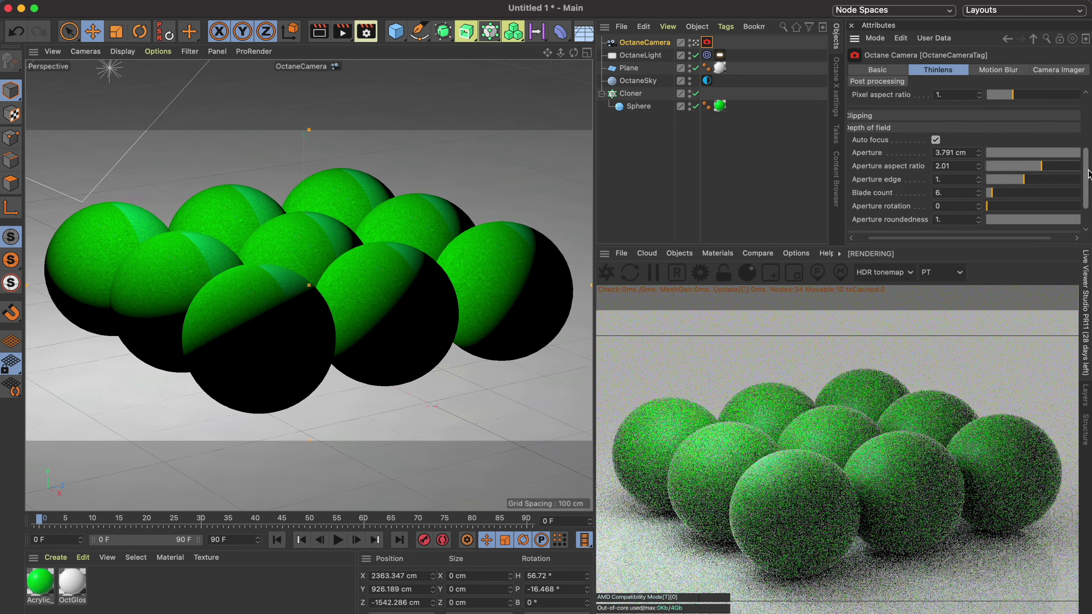
pyautogui.scroll(1, 1089, 175)
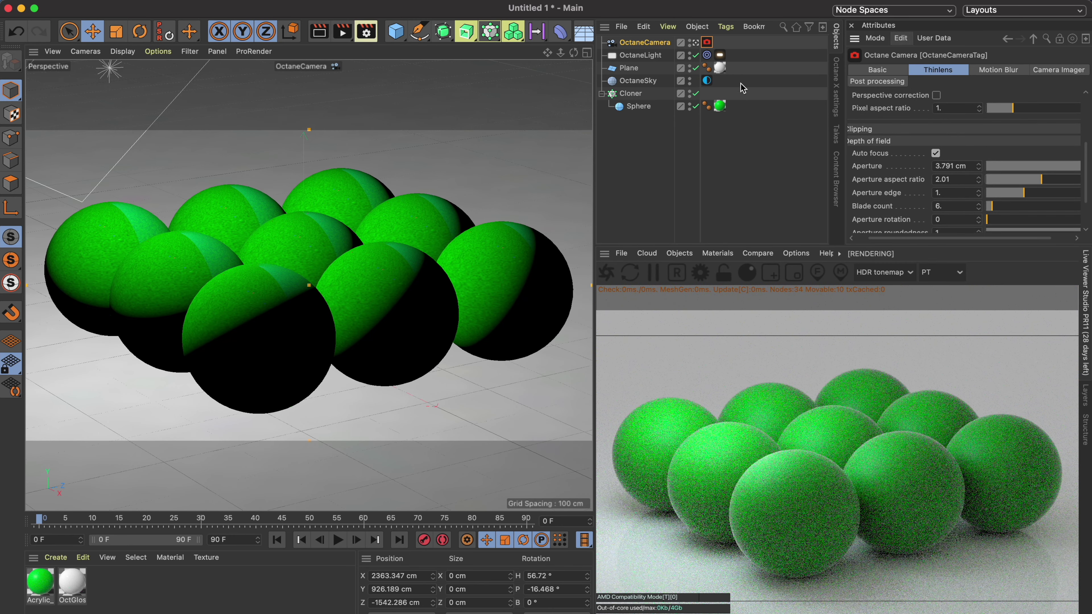
# Enter Aperture 30 cm, Aperture aspect ratio 2 and Blade count 10 on the camera tag.
pyautogui.doubleClick(967, 166)
pyautogui.write('10')
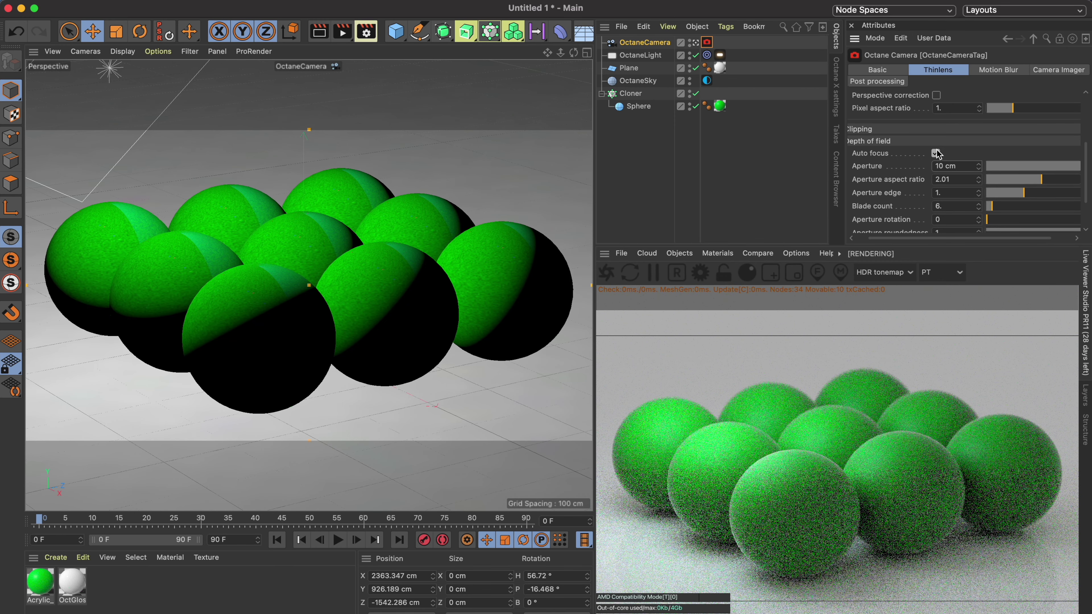
pyautogui.write('20')
pyautogui.press('Return')
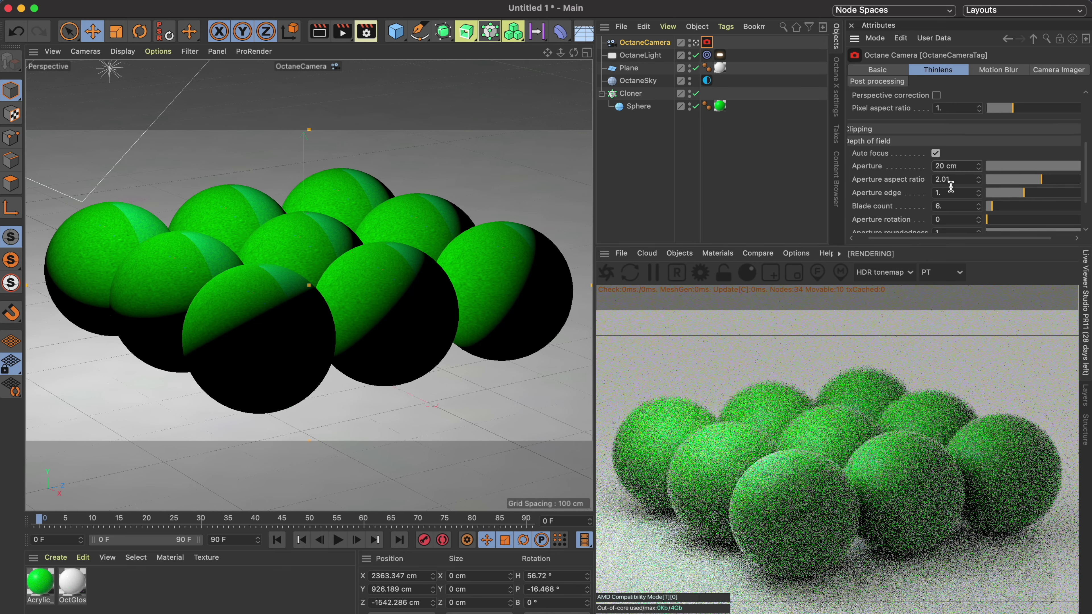
pyautogui.write('30')
pyautogui.press('Return')
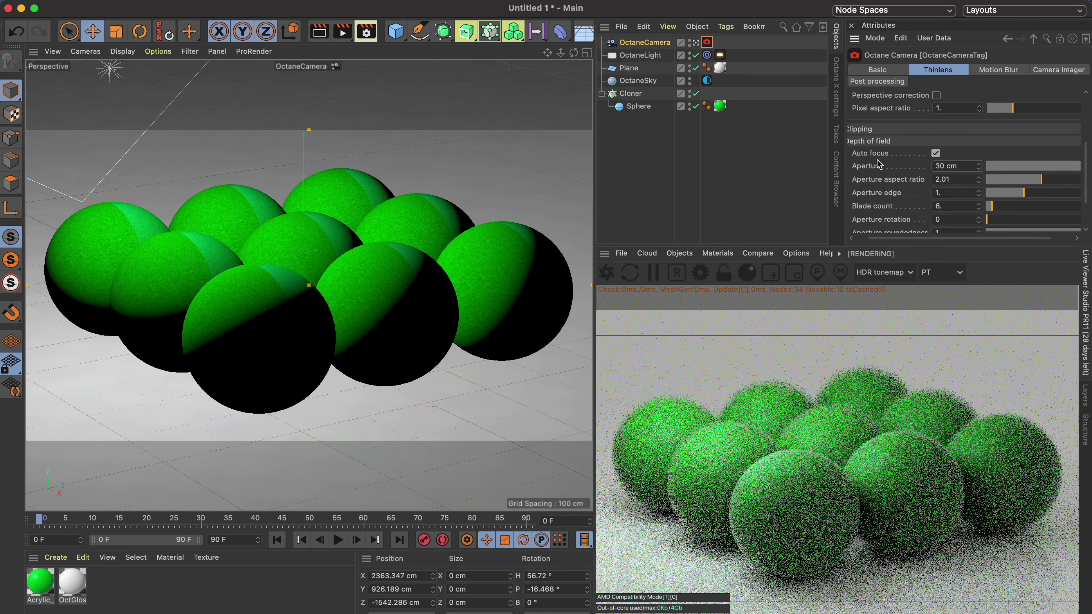
pyautogui.press('Tab')
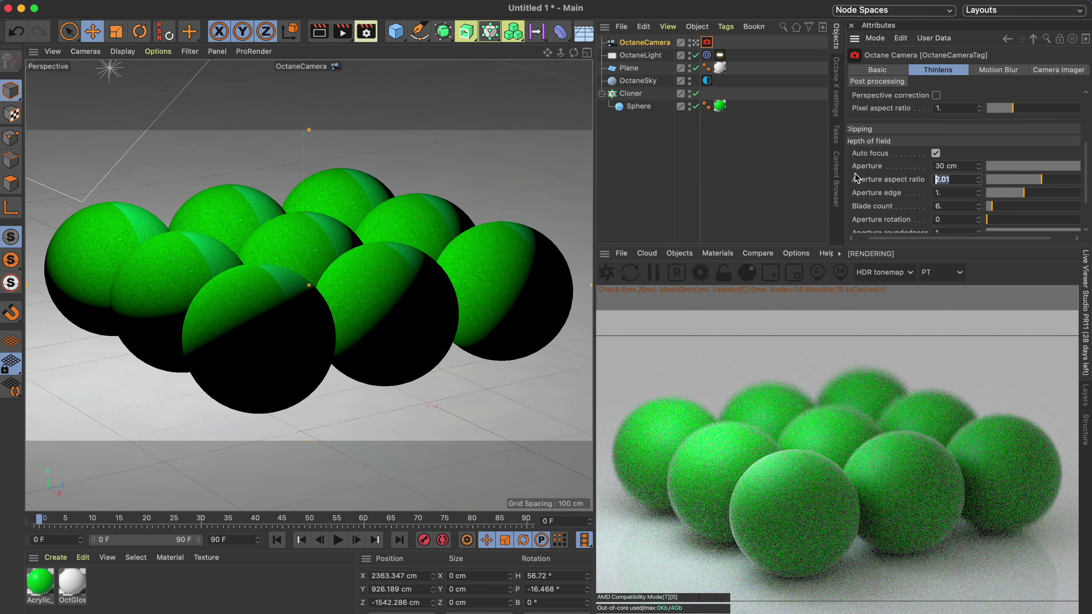
pyautogui.write('2')
pyautogui.press('Return')
pyautogui.press('Tab')
pyautogui.press('Tab')
pyautogui.write('1')
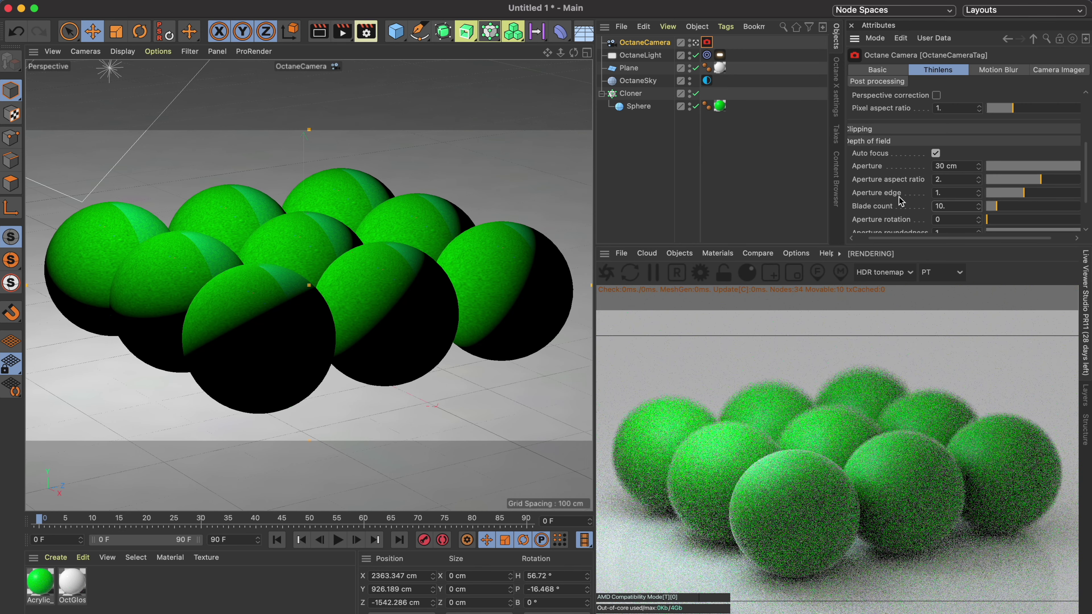
pyautogui.write('0')
pyautogui.press('Return')
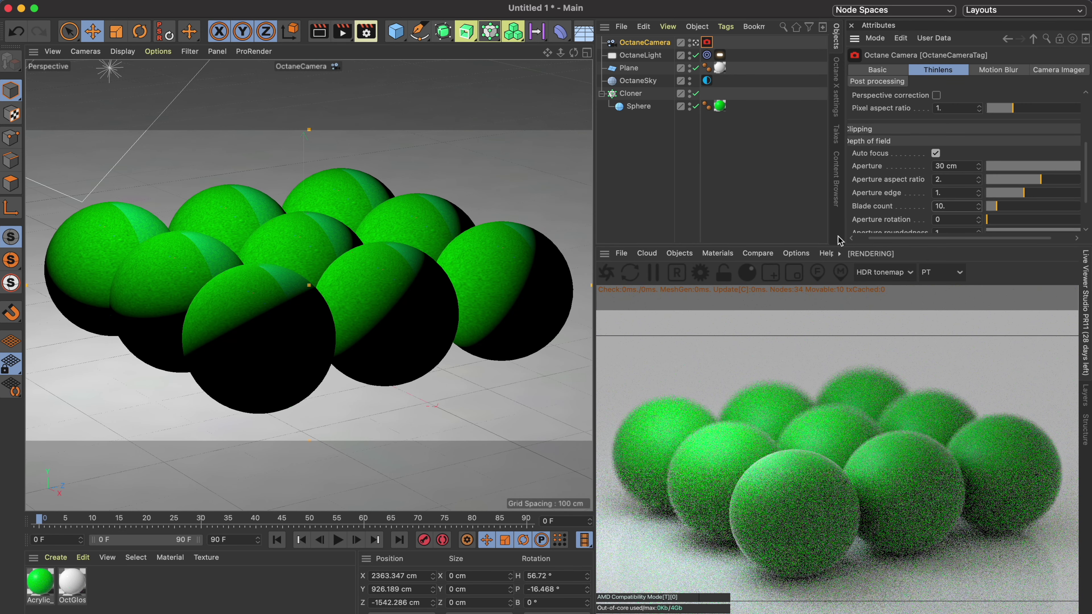
pyautogui.click(731, 163)
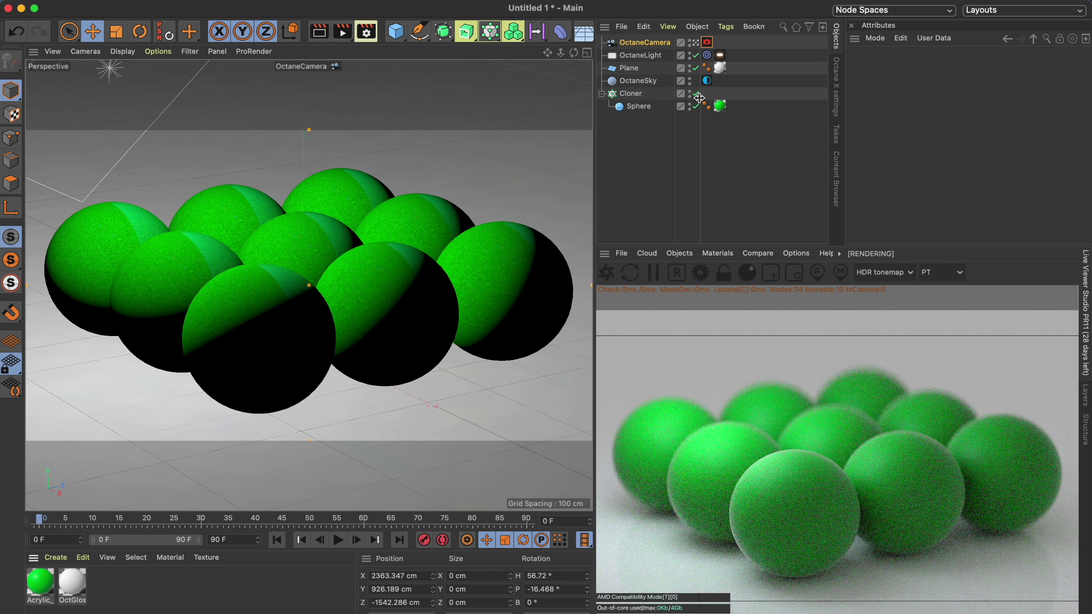
# Lower the OctaneSky environment power to 0.2 and pull the view back from the spheres.
pyautogui.click(706, 80)
pyautogui.click(934, 172)
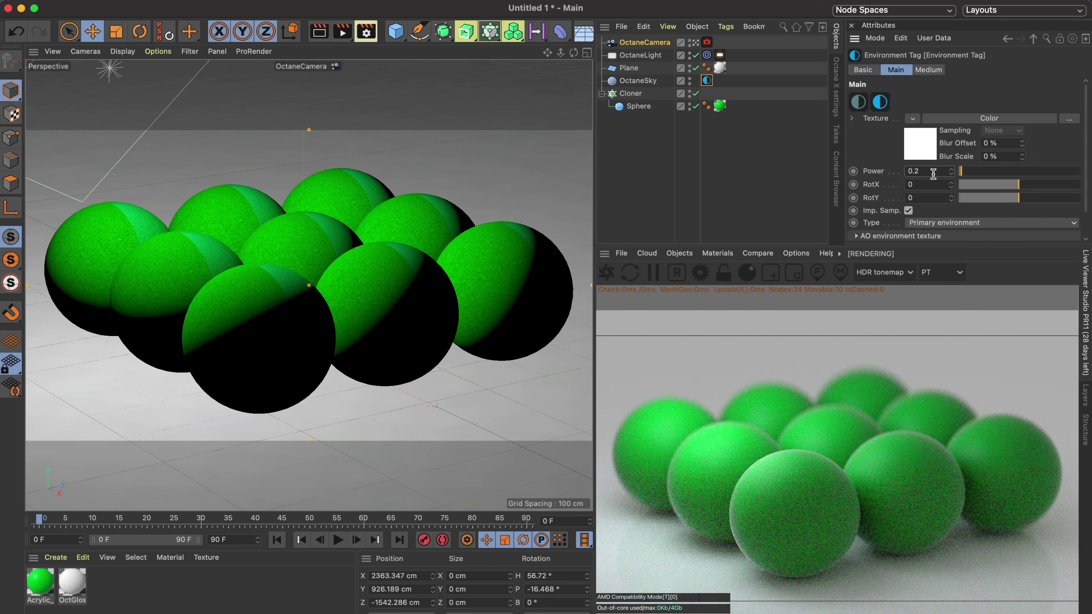
pyautogui.press('Return')
pyautogui.click(656, 167)
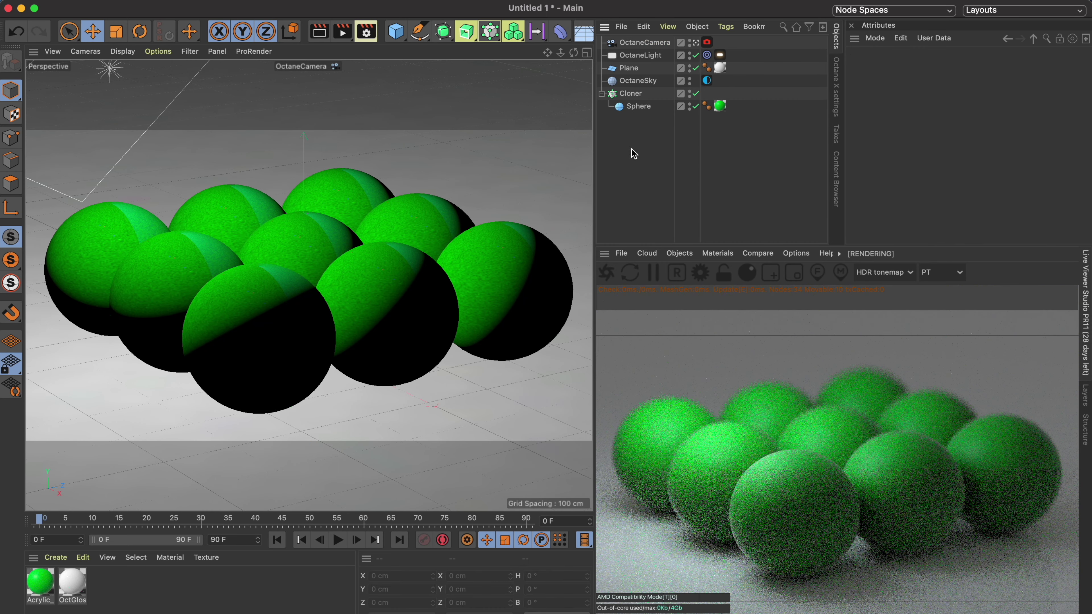
pyautogui.moveTo(560, 53); pyautogui.dragTo(524, 53)
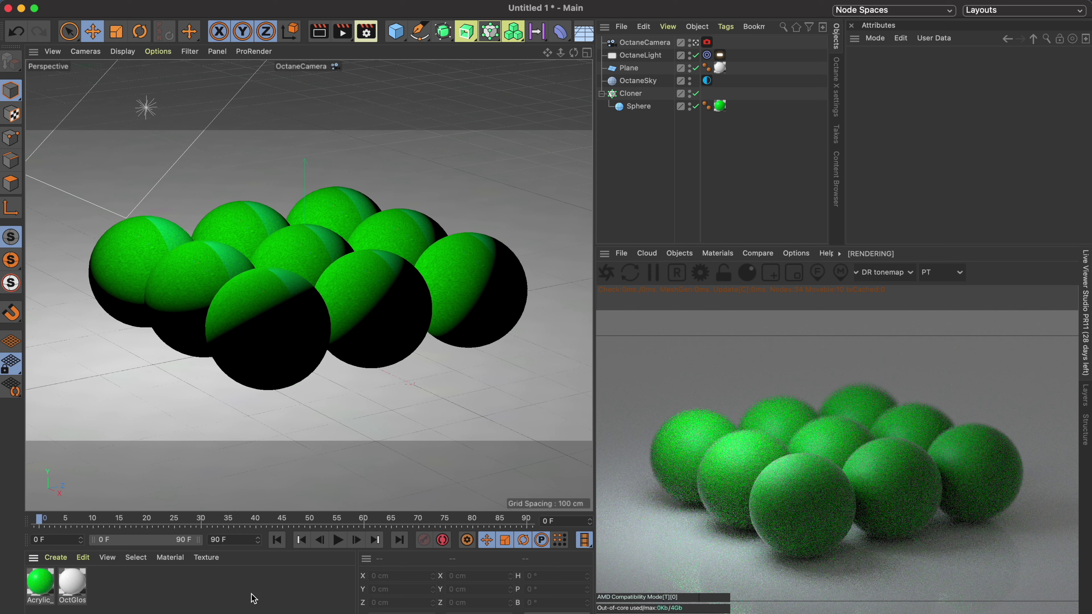
# Change the Sphere's type from Standard to Octahedron, then to a quad-based type.
pyautogui.click(720, 105)
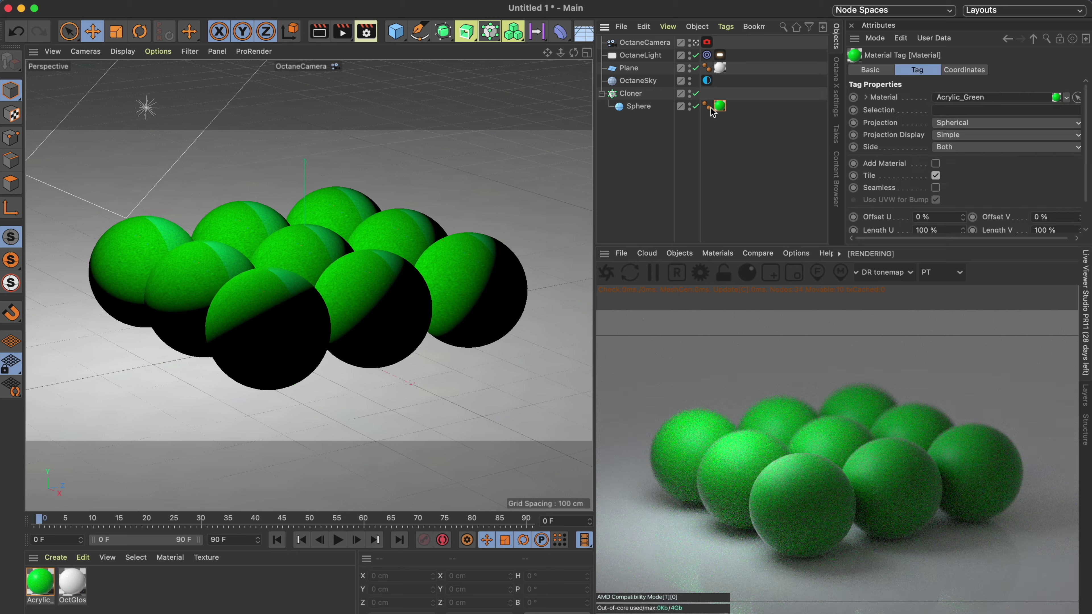
pyautogui.click(639, 105)
pyautogui.click(665, 150)
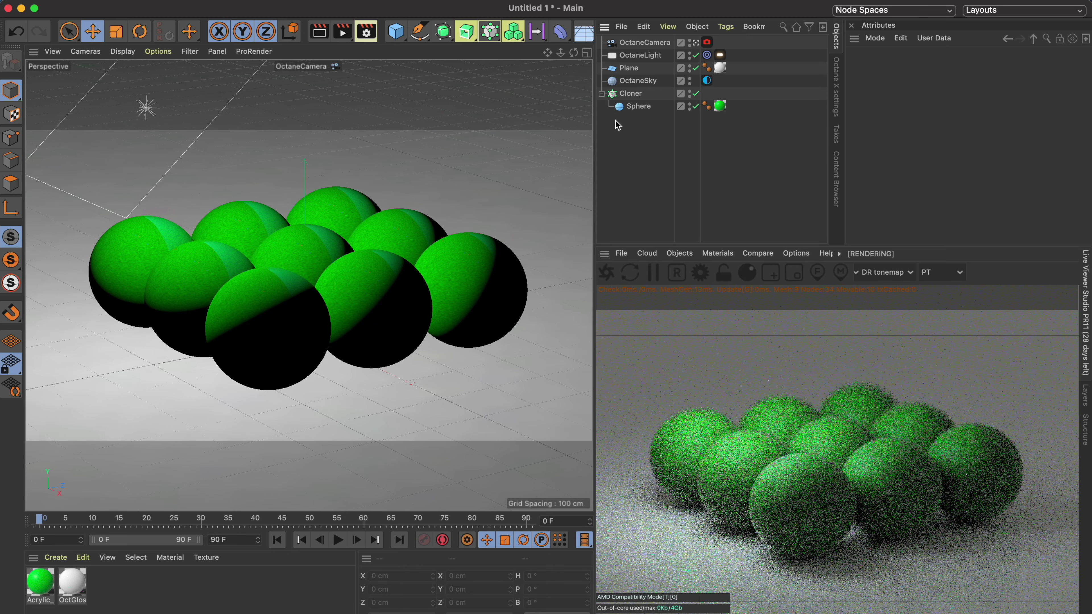
pyautogui.click(639, 105)
pyautogui.click(945, 124)
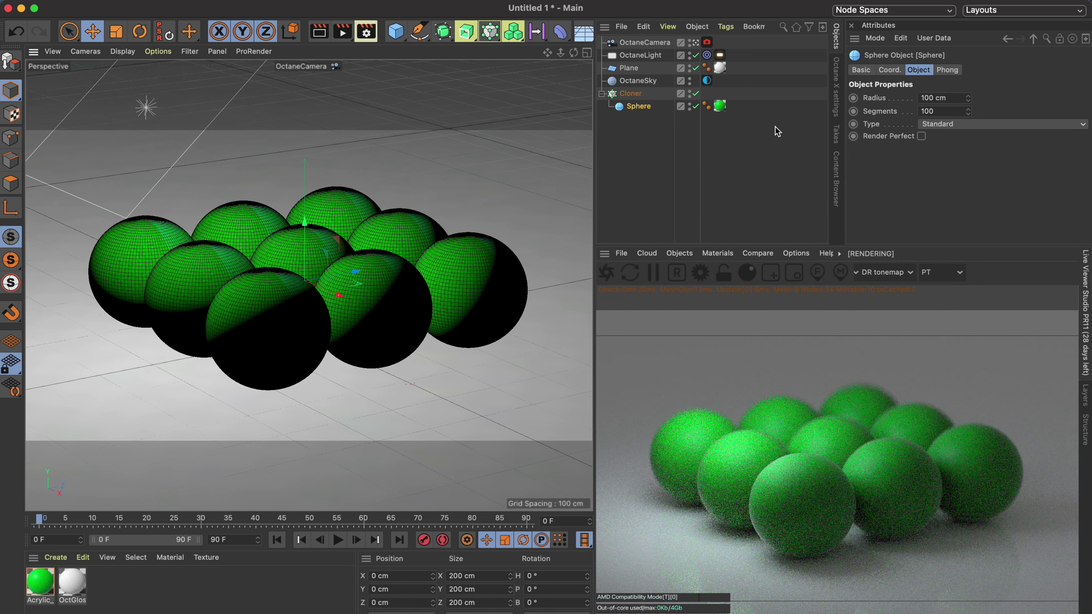
pyautogui.click(938, 124)
pyautogui.click(952, 182)
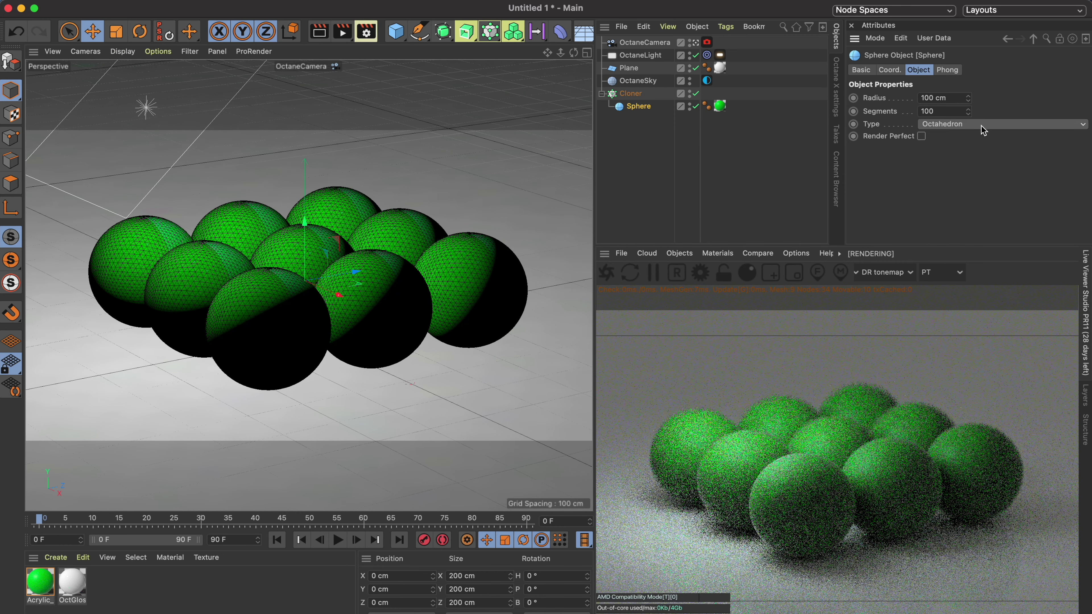
pyautogui.click(982, 125)
pyautogui.click(955, 166)
pyautogui.click(652, 162)
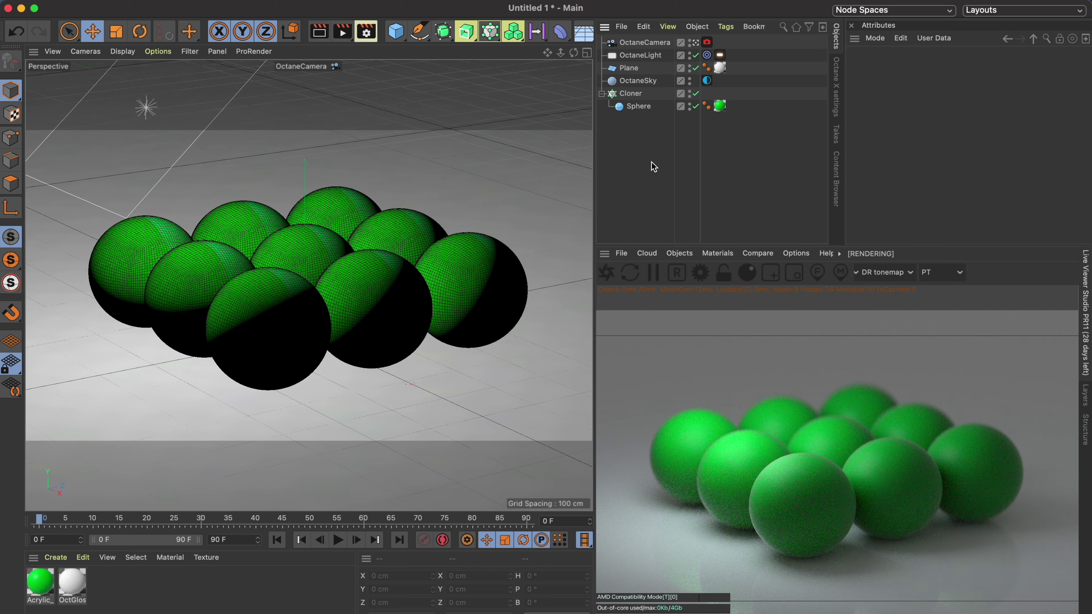
# View the spheres through the Default Camera, zooming in and out.
pyautogui.click(696, 44)
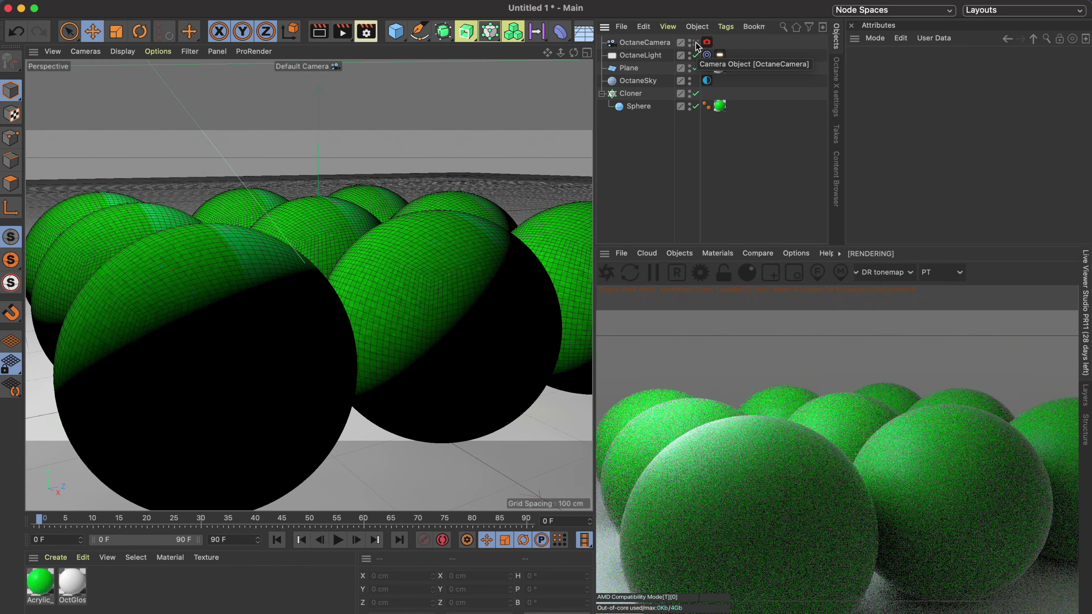
pyautogui.scroll(5, 308, 284)
pyautogui.scroll(-3, 308, 285)
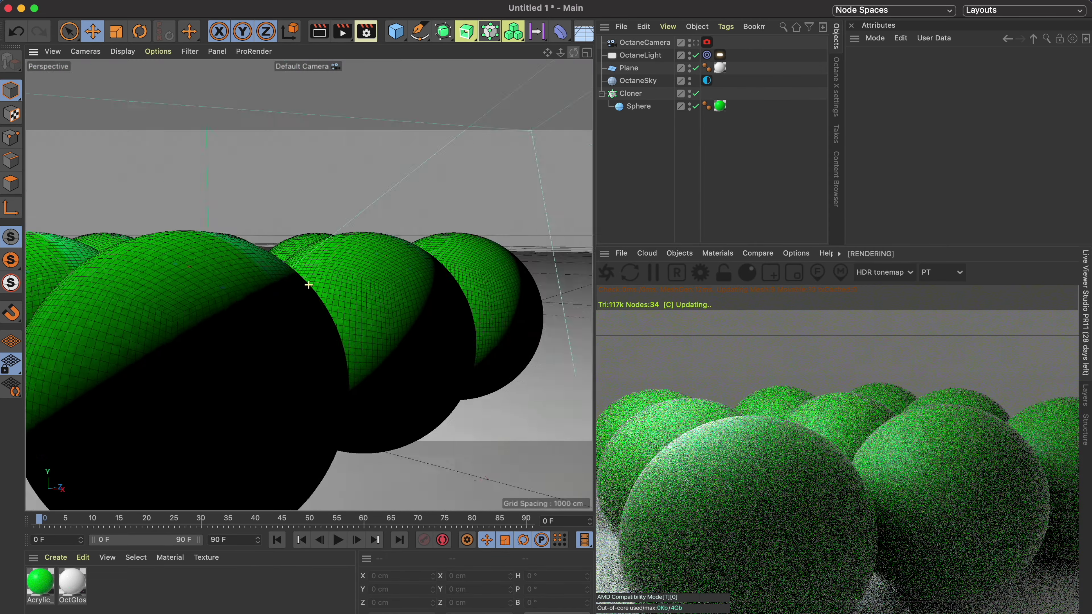
pyautogui.scroll(2, 308, 284)
pyautogui.scroll(-5, 308, 285)
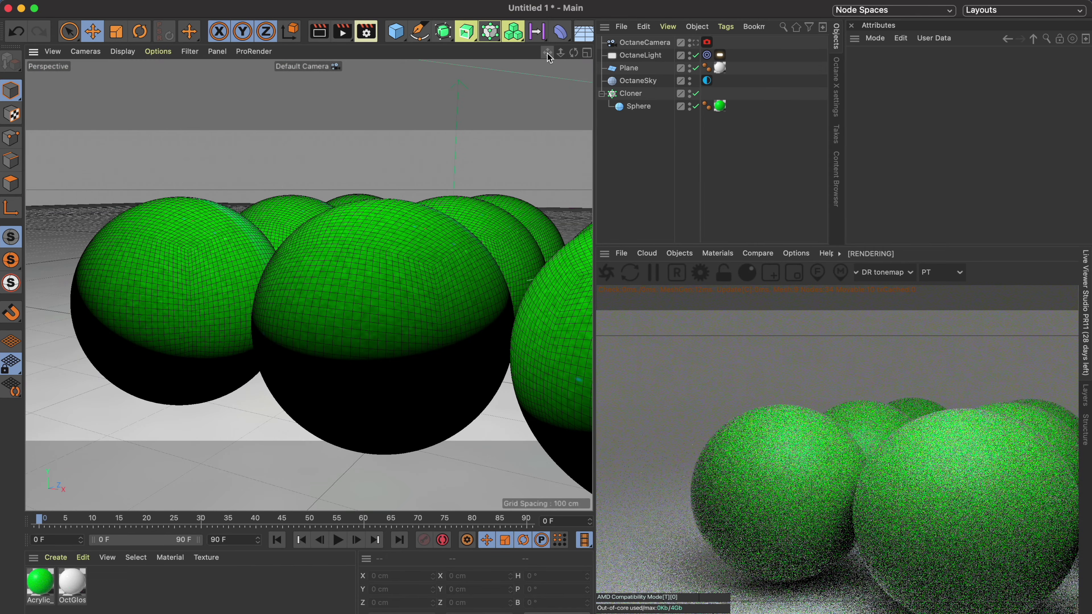
# Switch the live render kernel from PT to DL, then PMC, and return to OctaneCamera.
pyautogui.click(941, 271)
pyautogui.click(943, 292)
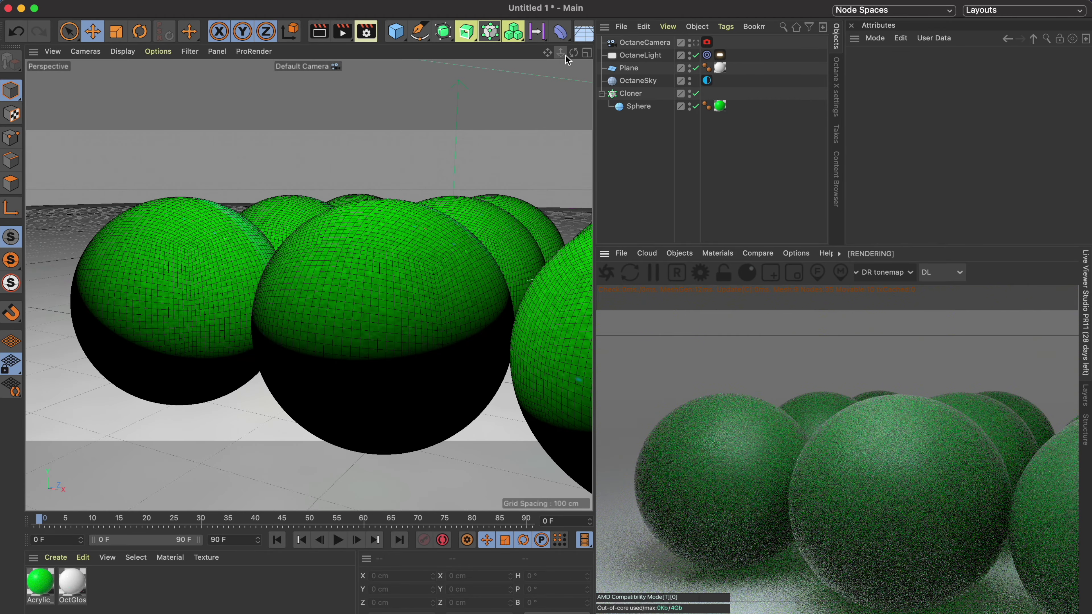
pyautogui.moveTo(574, 52)
pyautogui.mouseDown()
pyautogui.moveTo(545, 59)
pyautogui.moveTo(562, 63)
pyautogui.moveTo(307, 285)
pyautogui.mouseUp()
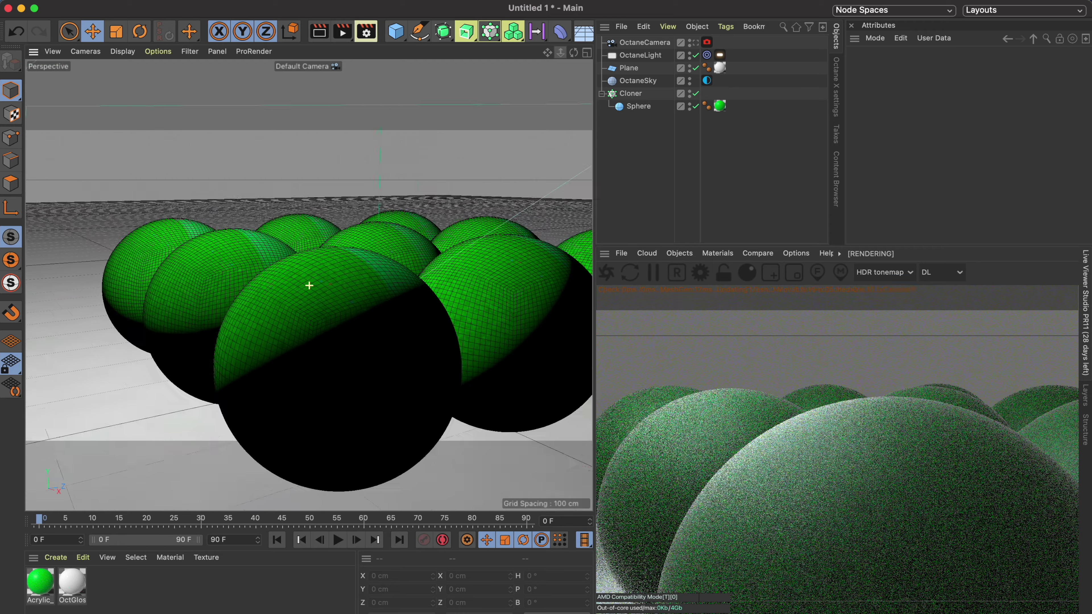
pyautogui.click(941, 272)
pyautogui.click(941, 320)
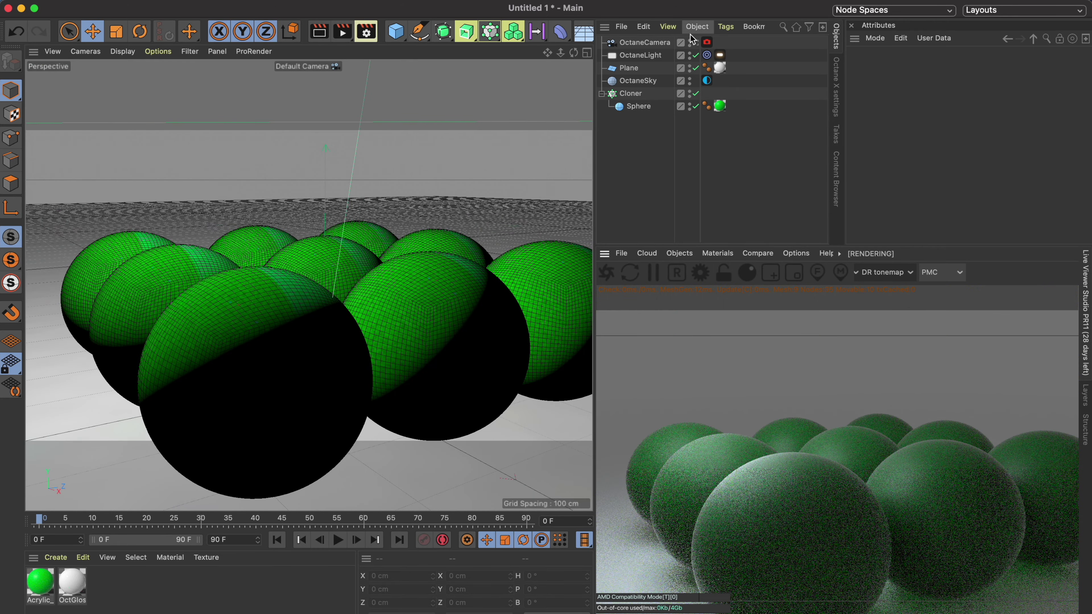
pyautogui.click(695, 42)
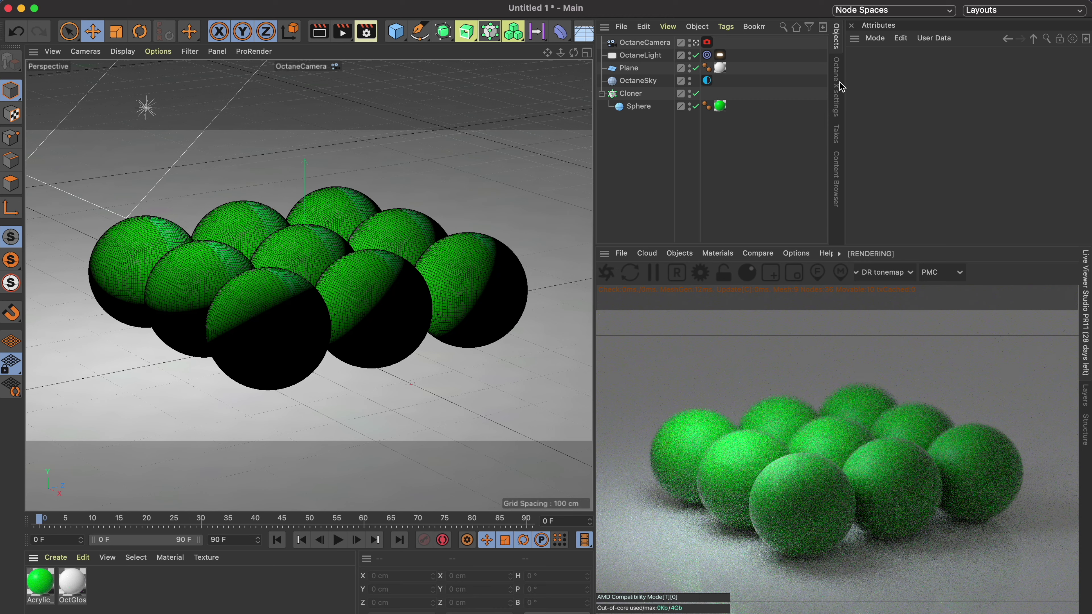
# Browse the Octane Account, Devices, Camera Imager and Post settings, then close without saving.
pyautogui.click(838, 84)
pyautogui.click(654, 60)
pyautogui.click(616, 59)
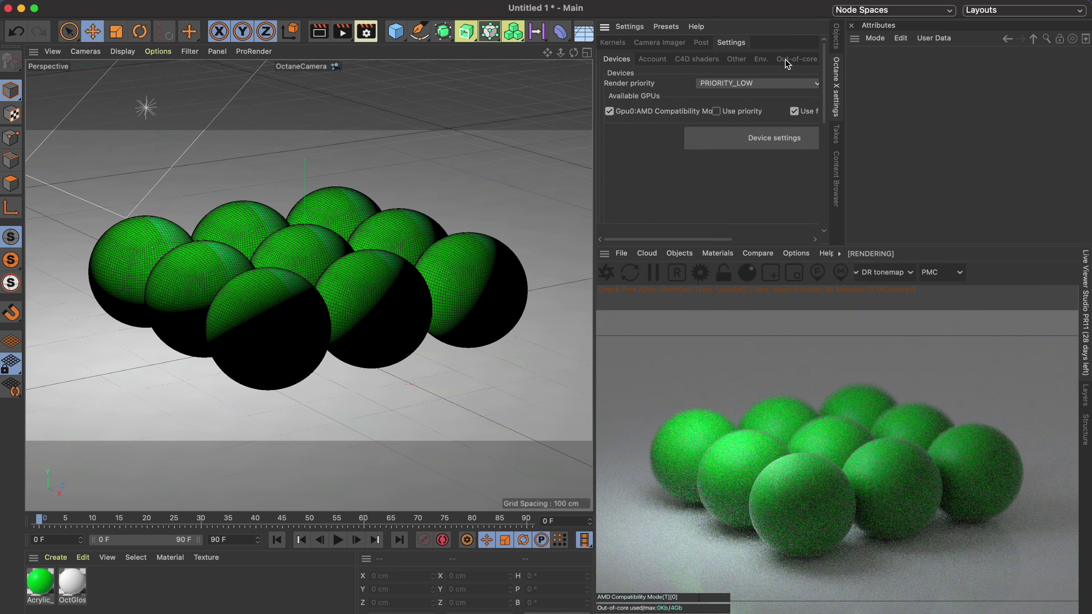
pyautogui.click(660, 43)
pyautogui.click(702, 42)
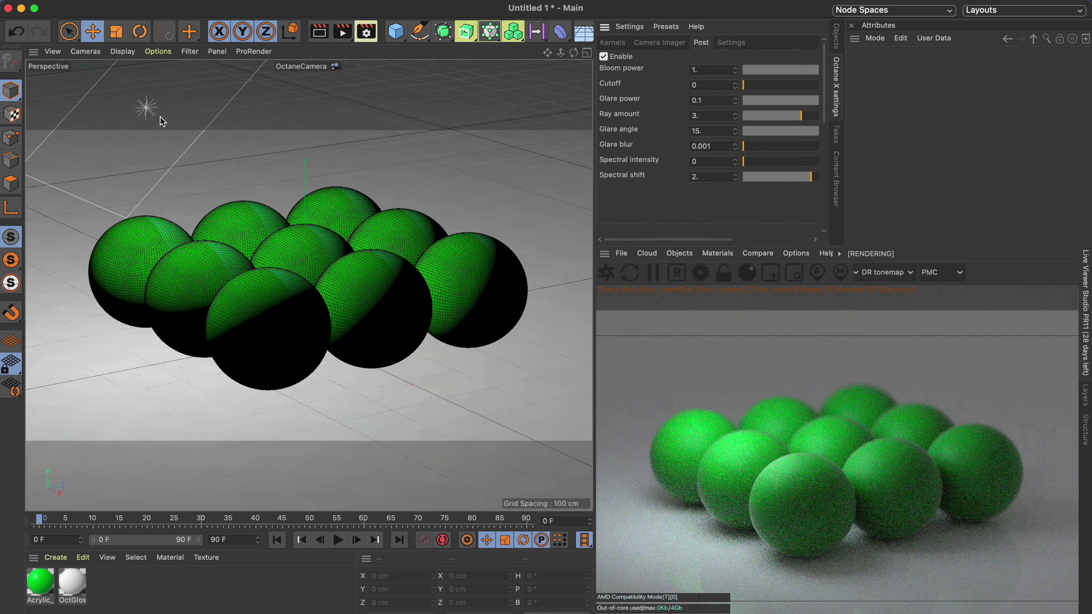
pyautogui.click(9, 8)
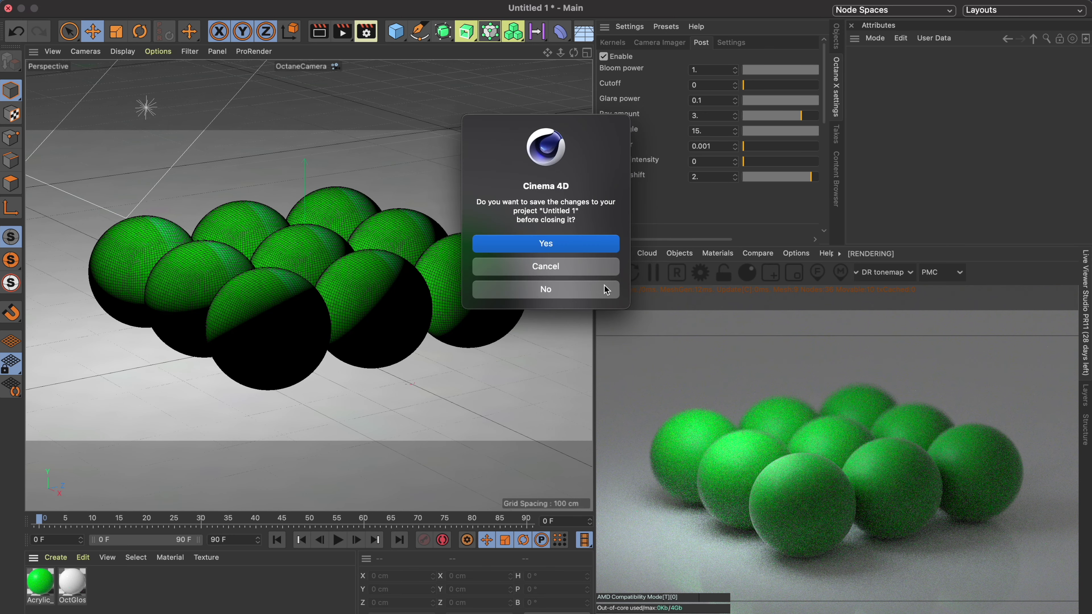
pyautogui.click(543, 288)
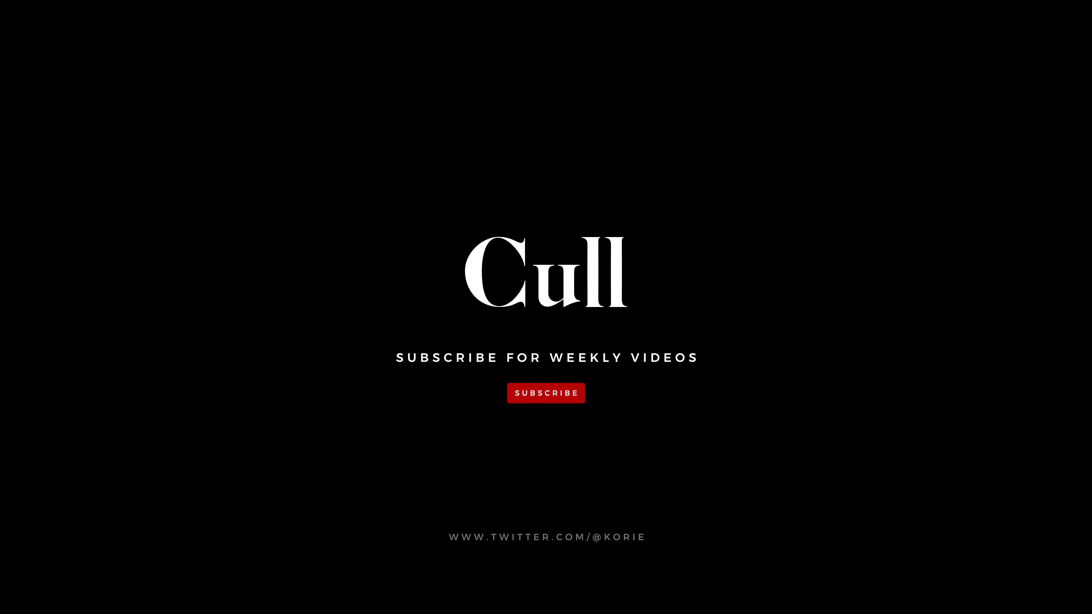